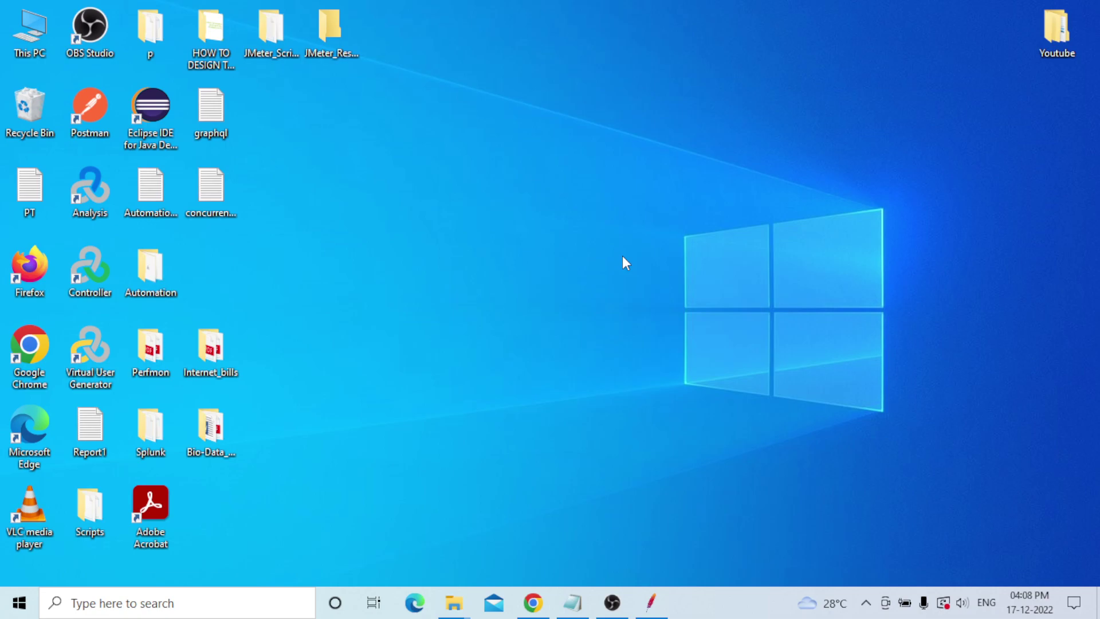
# Switch to the Notepad notes and read the title about the Loop Controller and If Controller in Apache JMeter
pyautogui.click(573, 603)
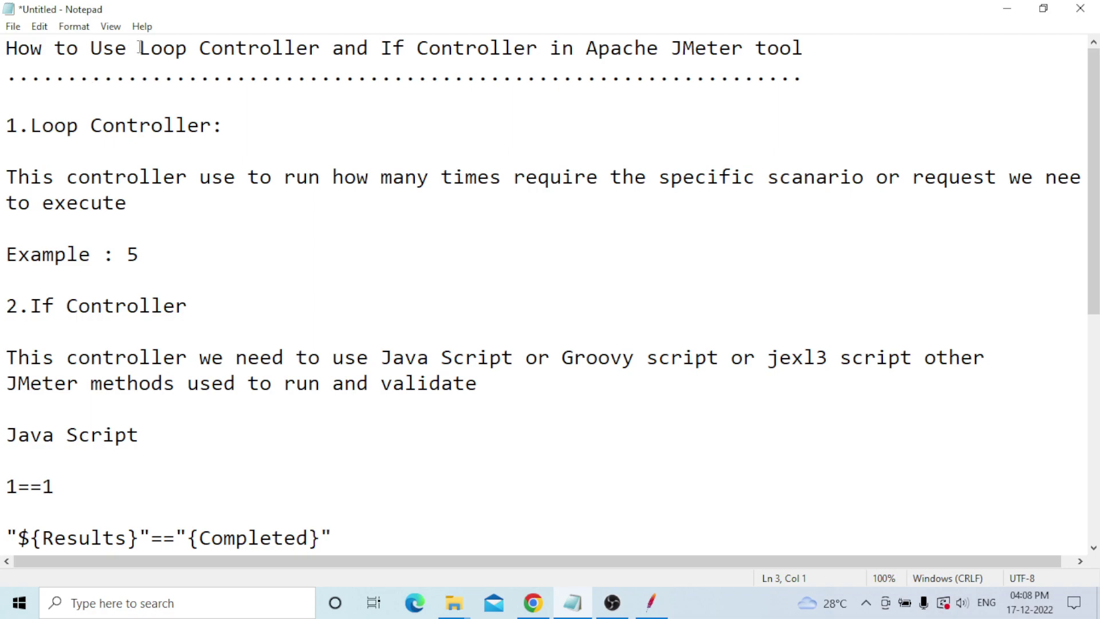
pyautogui.click(322, 46)
pyautogui.moveTo(321, 46); pyautogui.dragTo(139, 48)
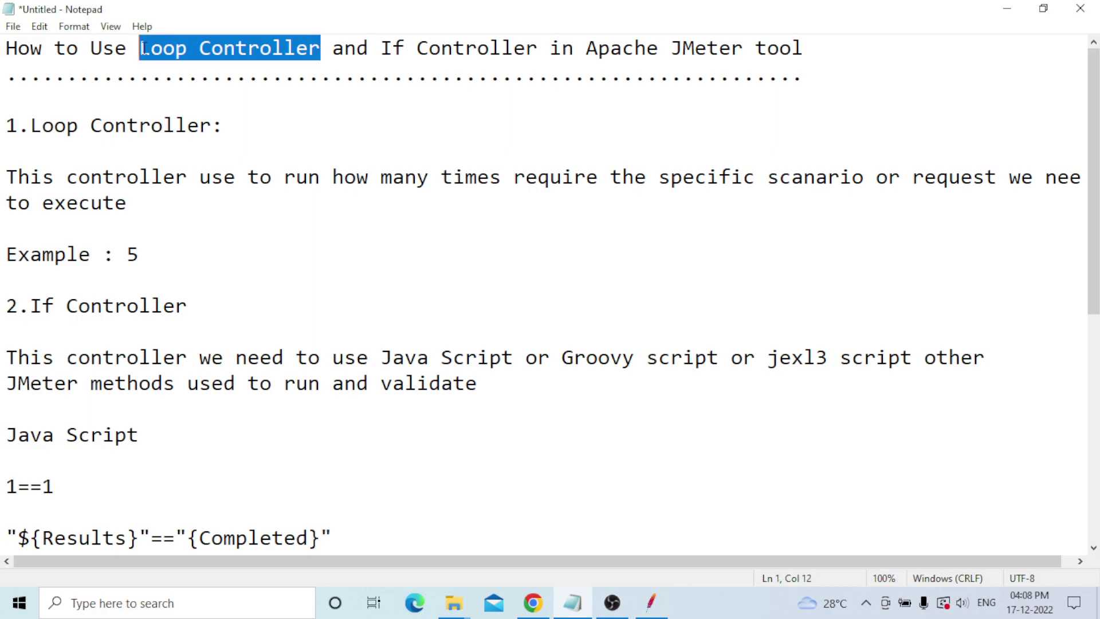
pyautogui.click(192, 48)
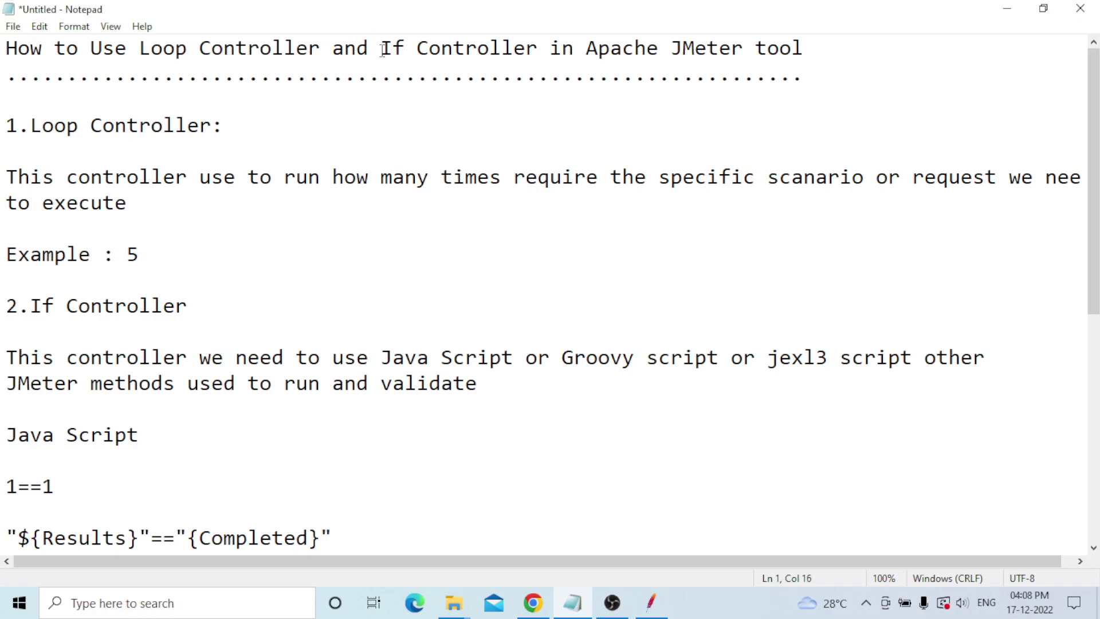
pyautogui.moveTo(382, 49); pyautogui.dragTo(540, 50)
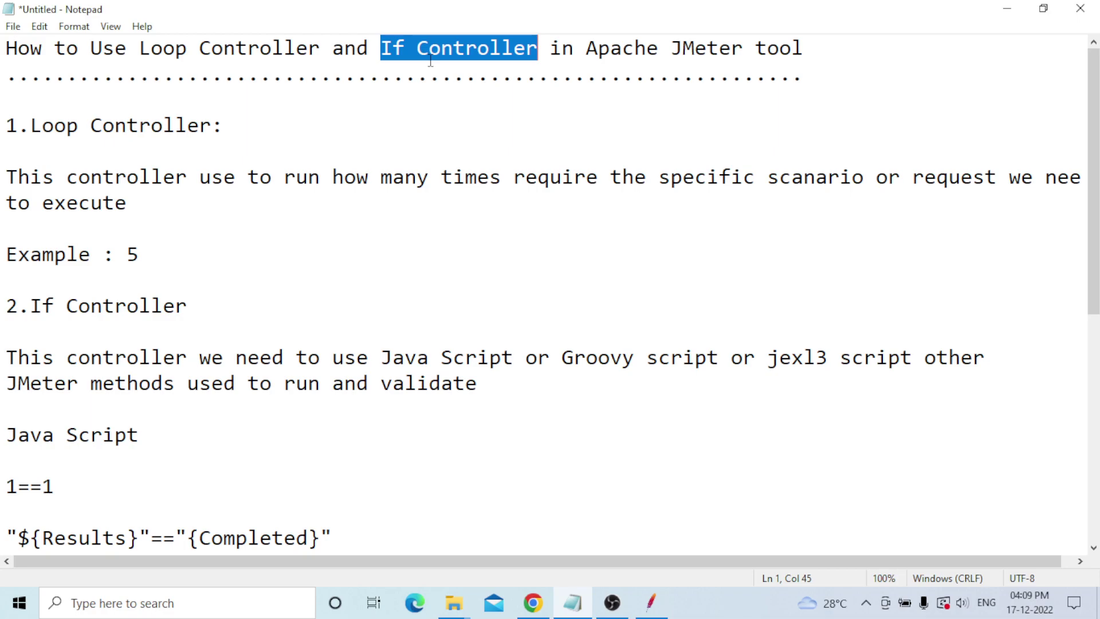
pyautogui.click(807, 48)
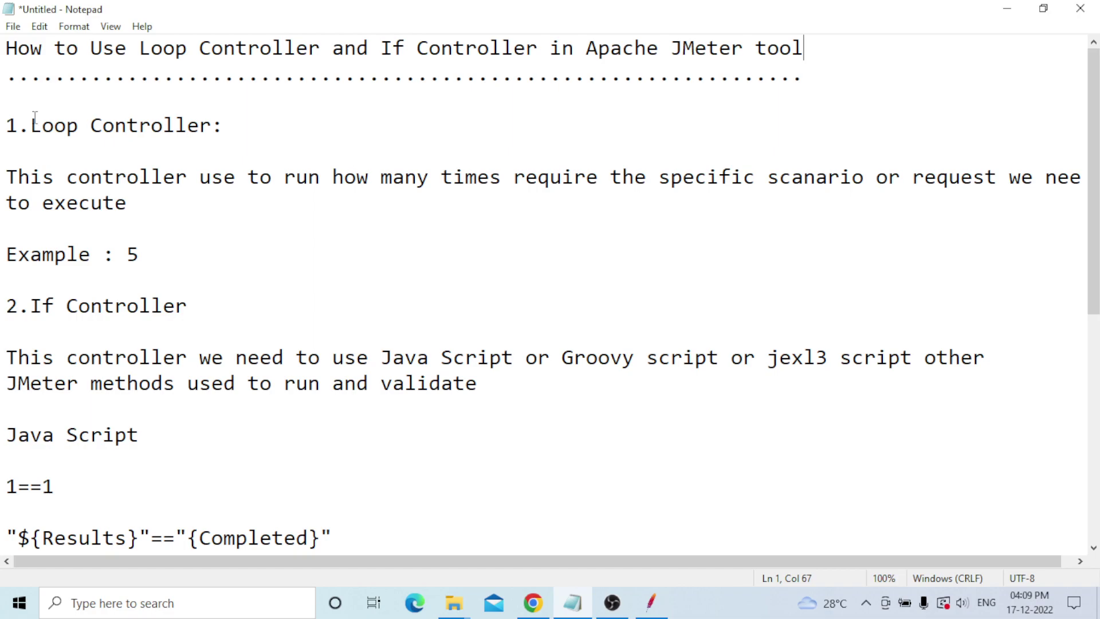
# Read the Loop Controller section of the notes, including its description and the example loop value
pyautogui.moveTo(31, 125); pyautogui.dragTo(212, 126)
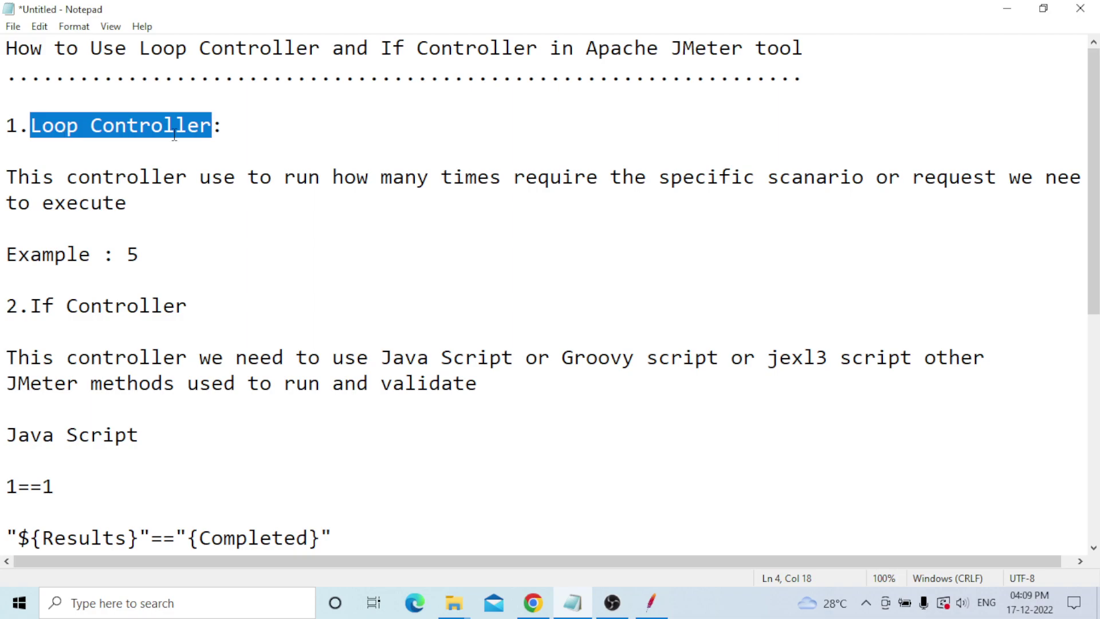
pyautogui.click(227, 125)
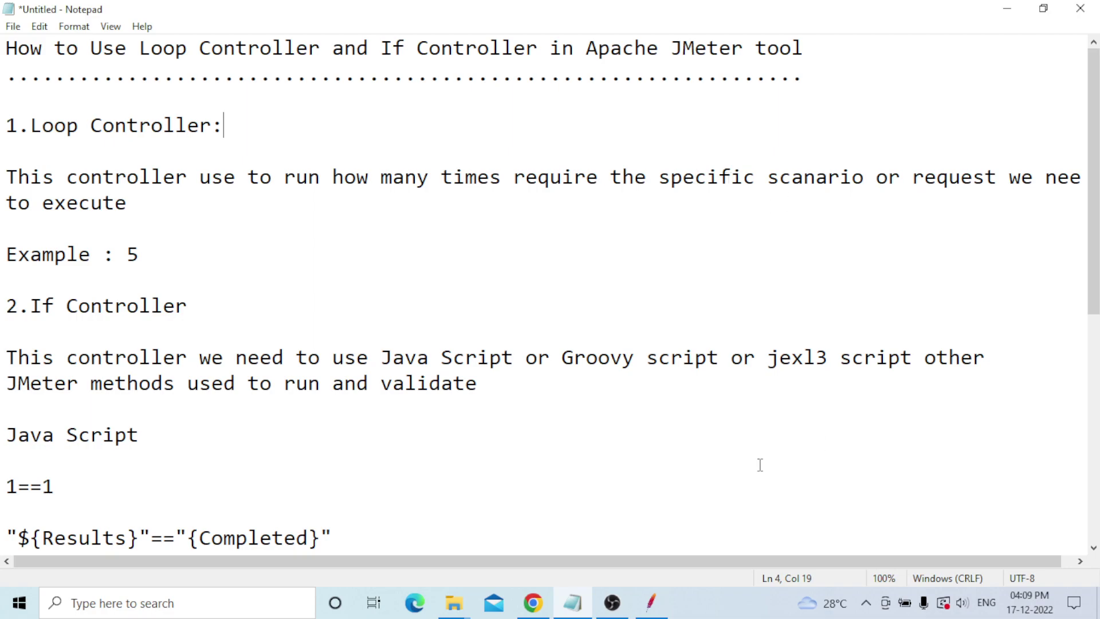
pyautogui.moveTo(672, 567); pyautogui.dragTo(562, 561)
pyautogui.click(129, 207)
pyautogui.click(53, 254)
pyautogui.moveTo(144, 254); pyautogui.dragTo(7, 259)
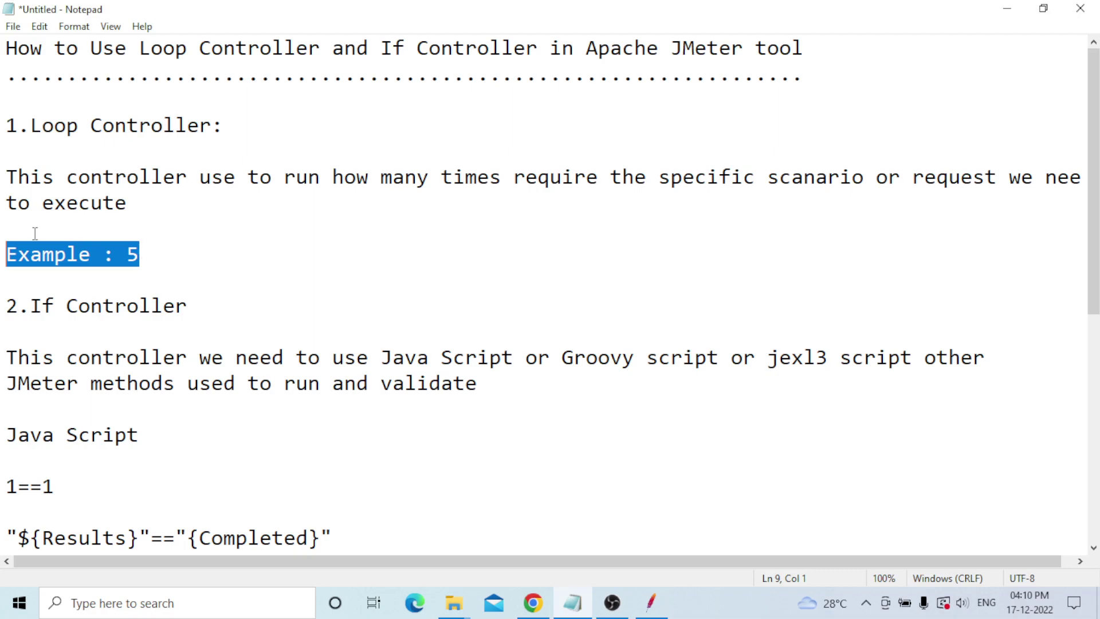
pyautogui.click(58, 133)
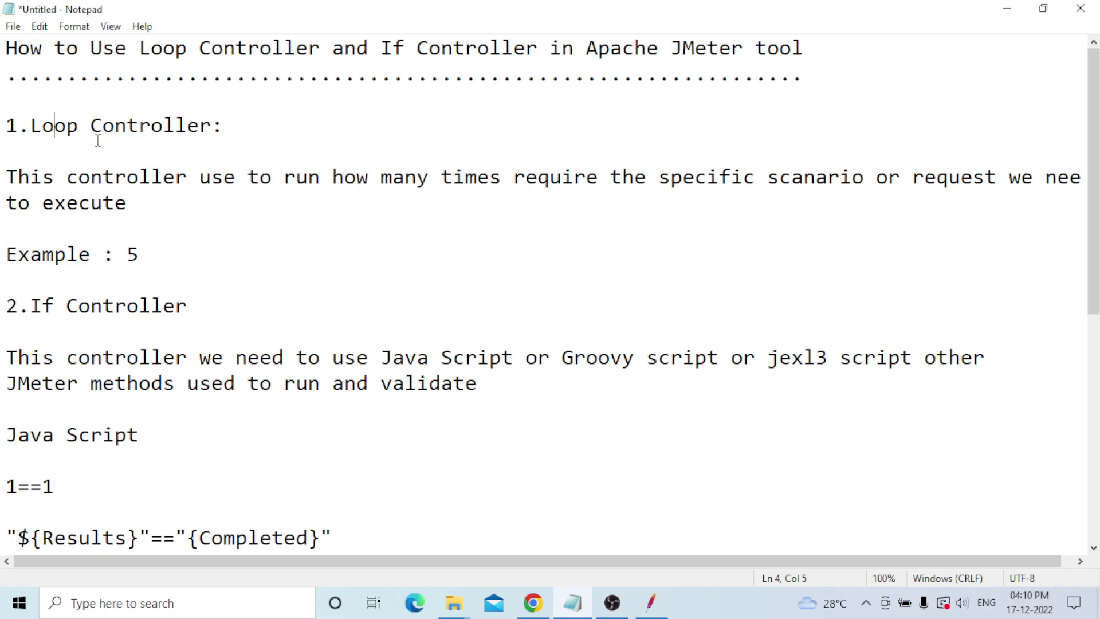
pyautogui.click(146, 246)
# Switch to Apache JMeter and enable the disabled Loop Controller in the Thread Group
pyautogui.click(652, 607)
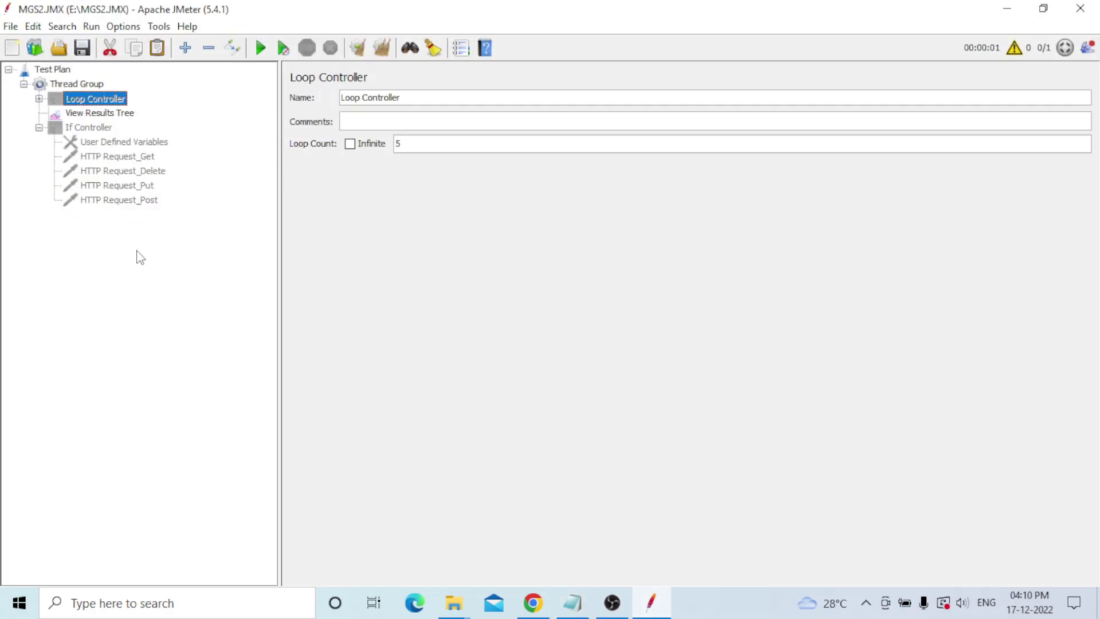
pyautogui.rightClick(103, 101)
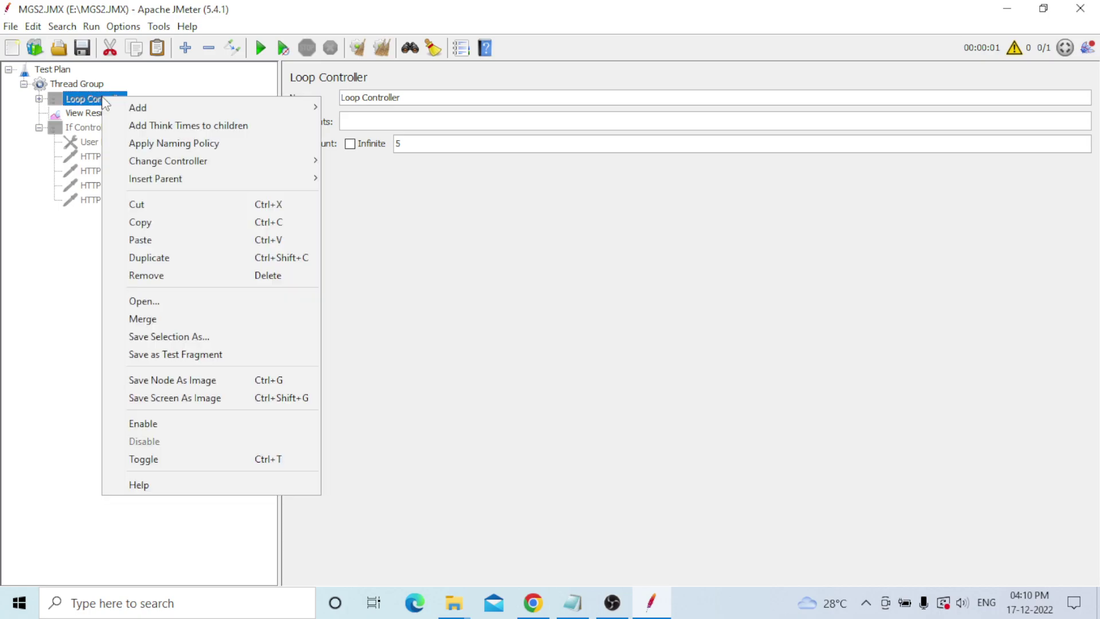
pyautogui.click(175, 430)
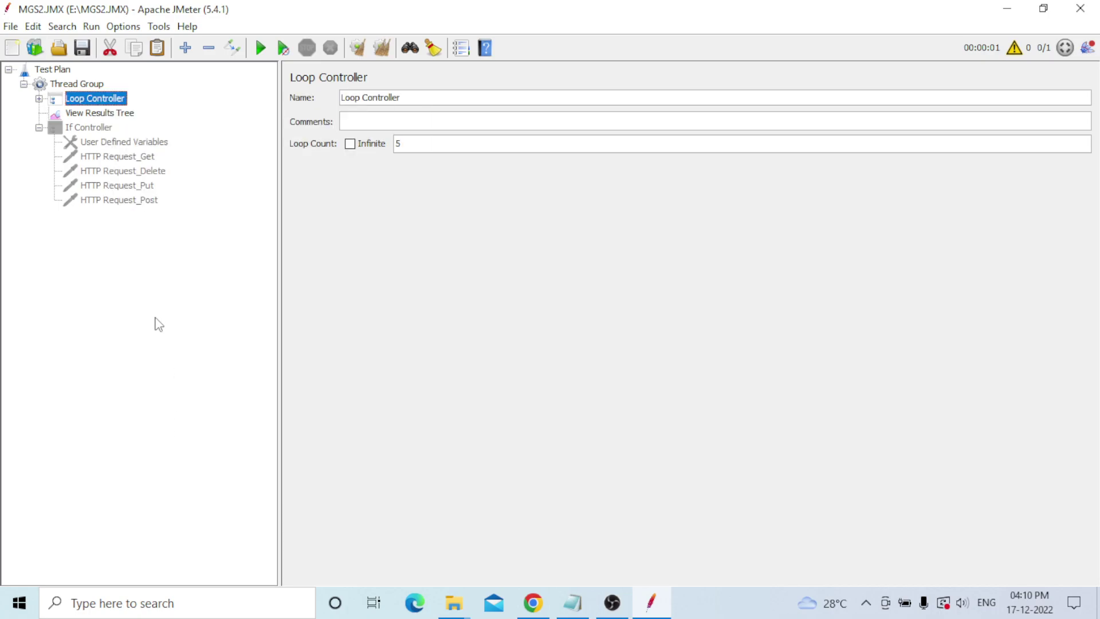
# Look through the thread group types that can be added to the Test Plan, without adding one
pyautogui.click(107, 116)
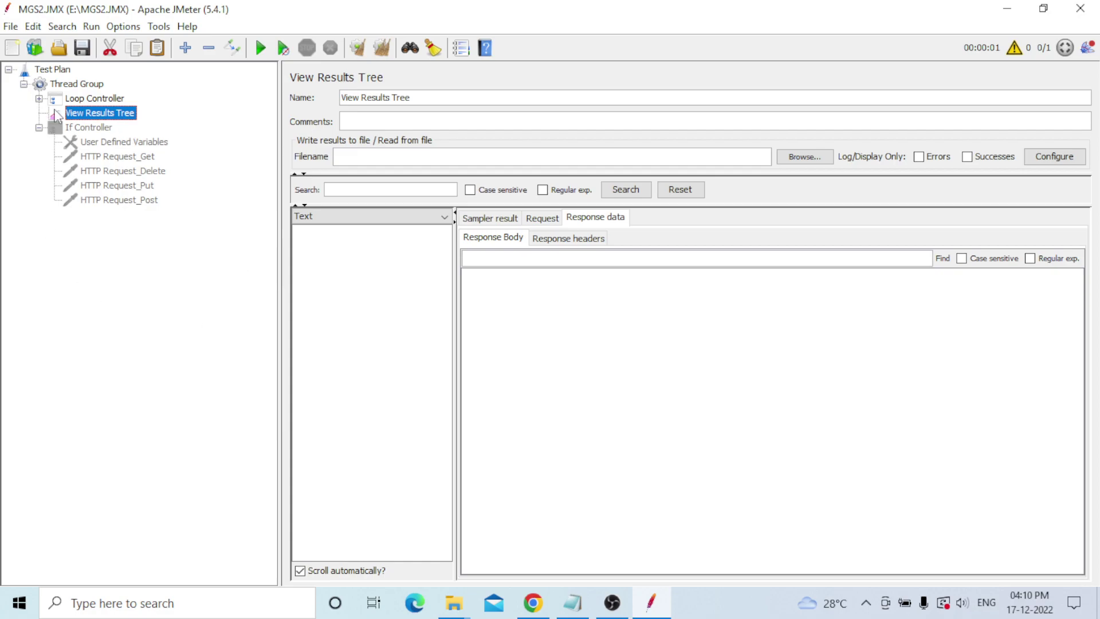
pyautogui.click(59, 71)
pyautogui.rightClick(58, 71)
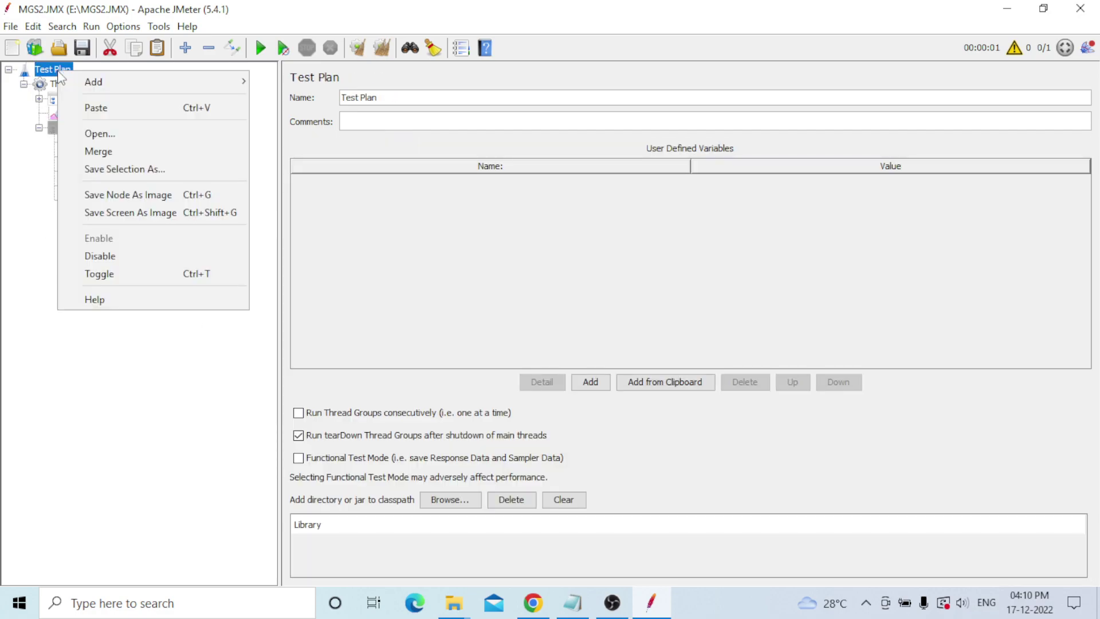
pyautogui.moveTo(203, 87)
pyautogui.moveTo(344, 82)
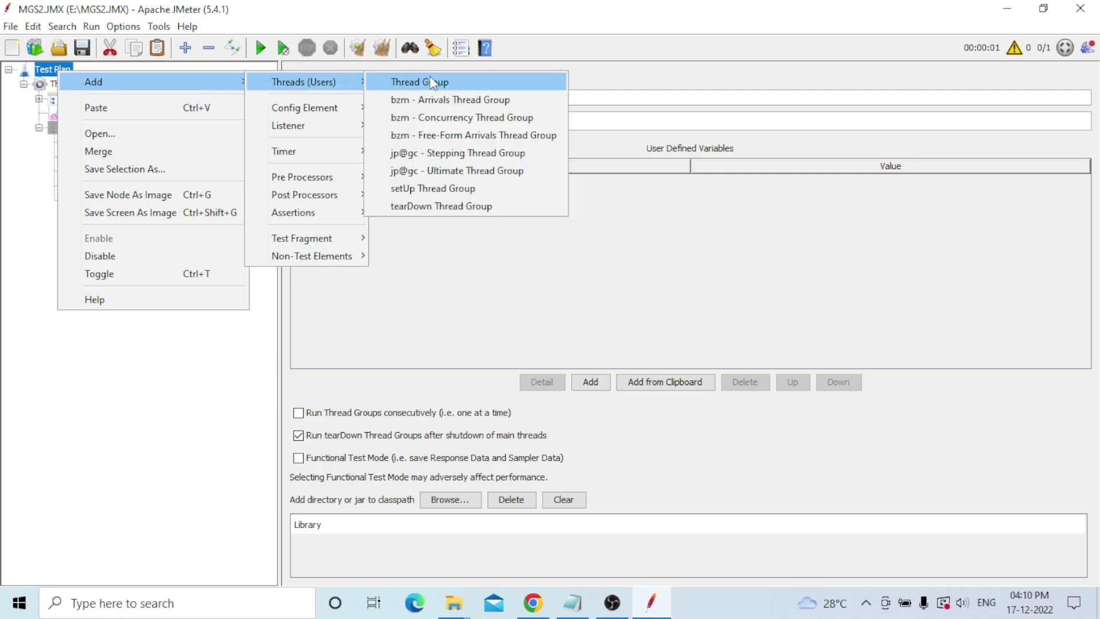
pyautogui.click(21, 186)
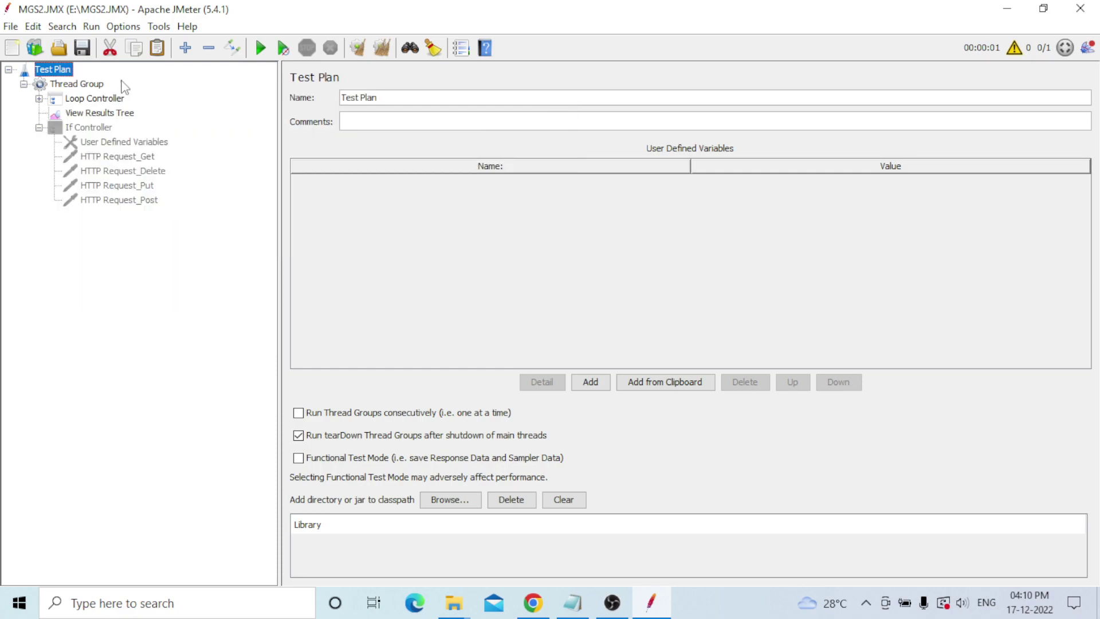
# Find the Loop Controller among the logic controllers available for the Thread Group, without adding another one
pyautogui.click(90, 86)
pyautogui.rightClick(90, 86)
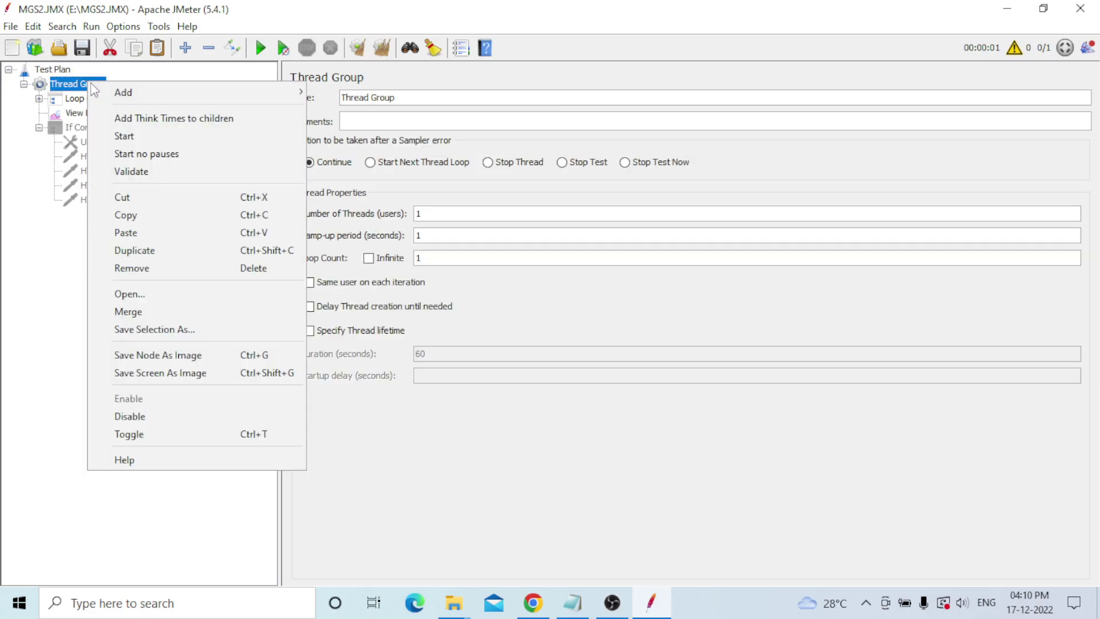
pyautogui.moveTo(175, 96)
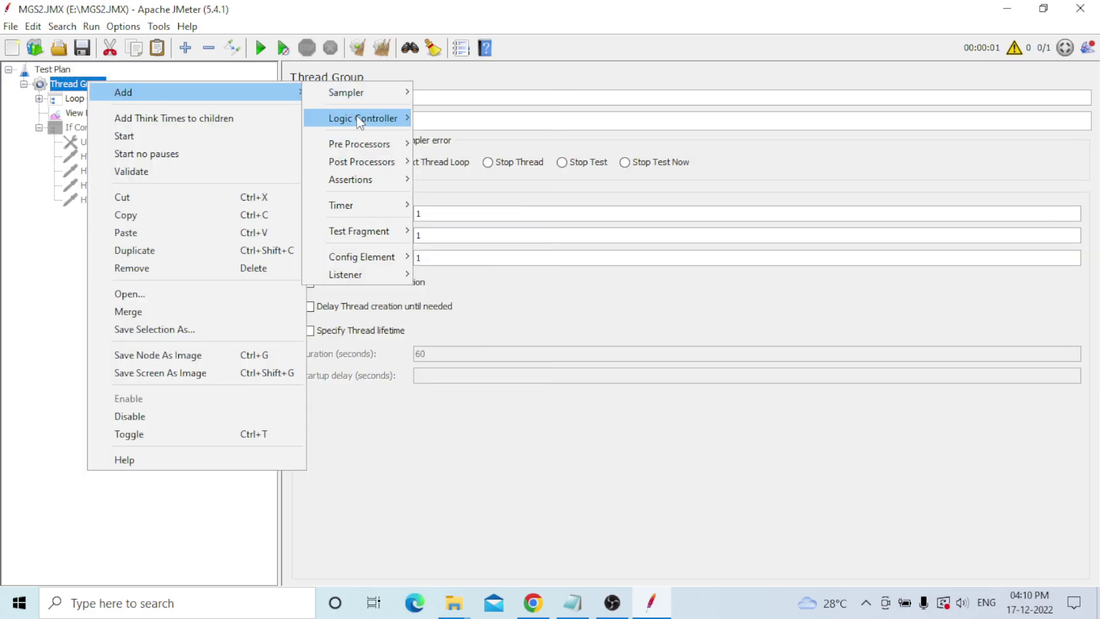
pyautogui.moveTo(352, 119)
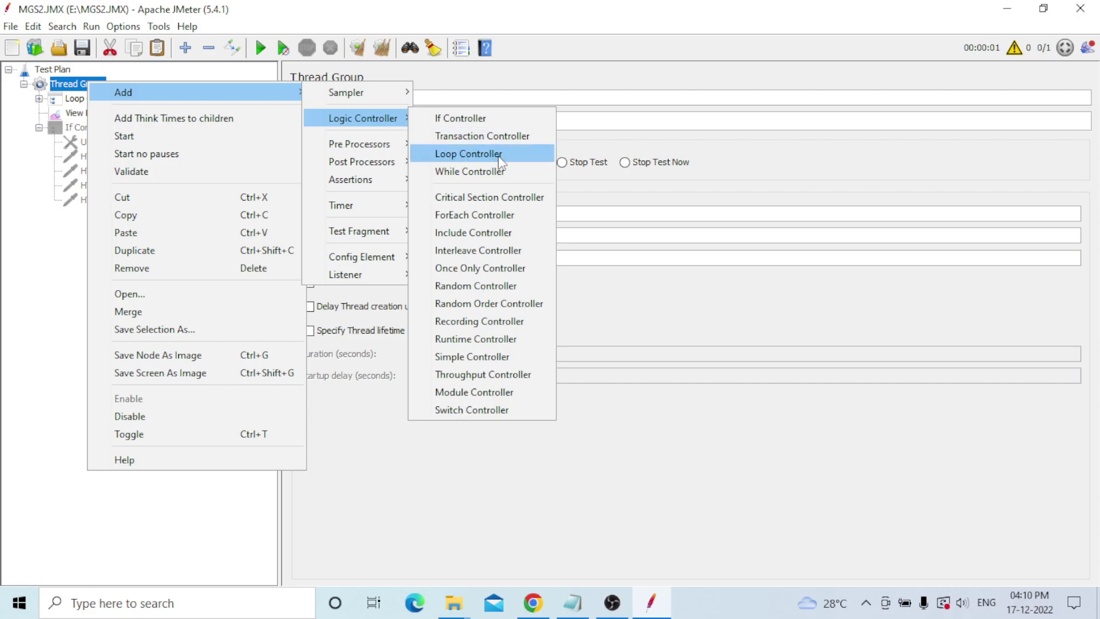
pyautogui.click(37, 275)
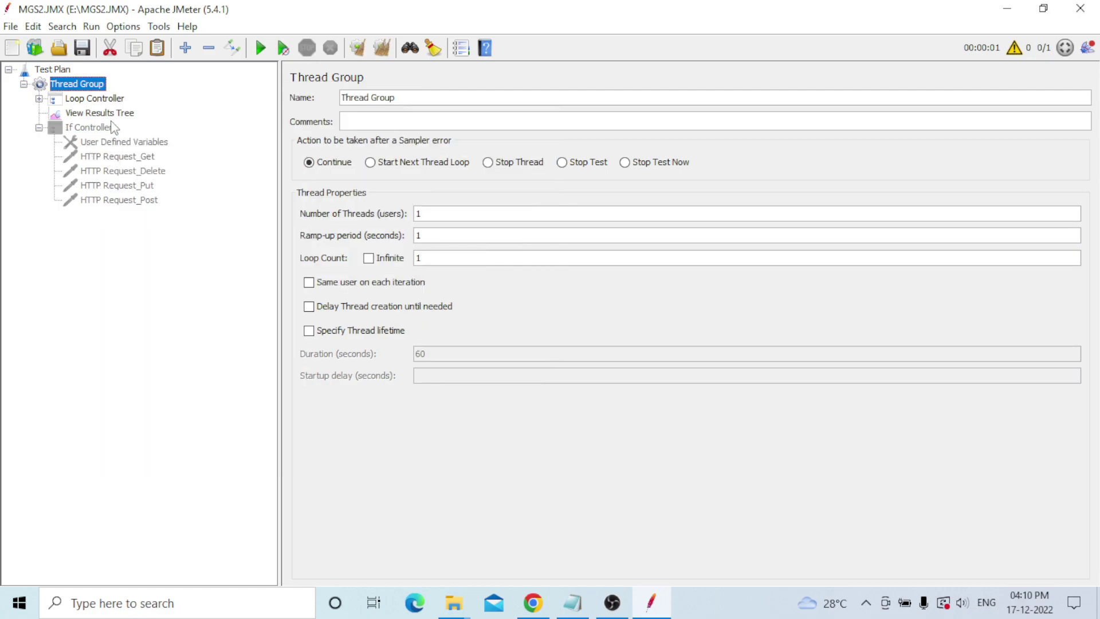
# Check the existing Loop Controller and View Results Tree, and look through the listeners available for the Thread Group
pyautogui.click(109, 100)
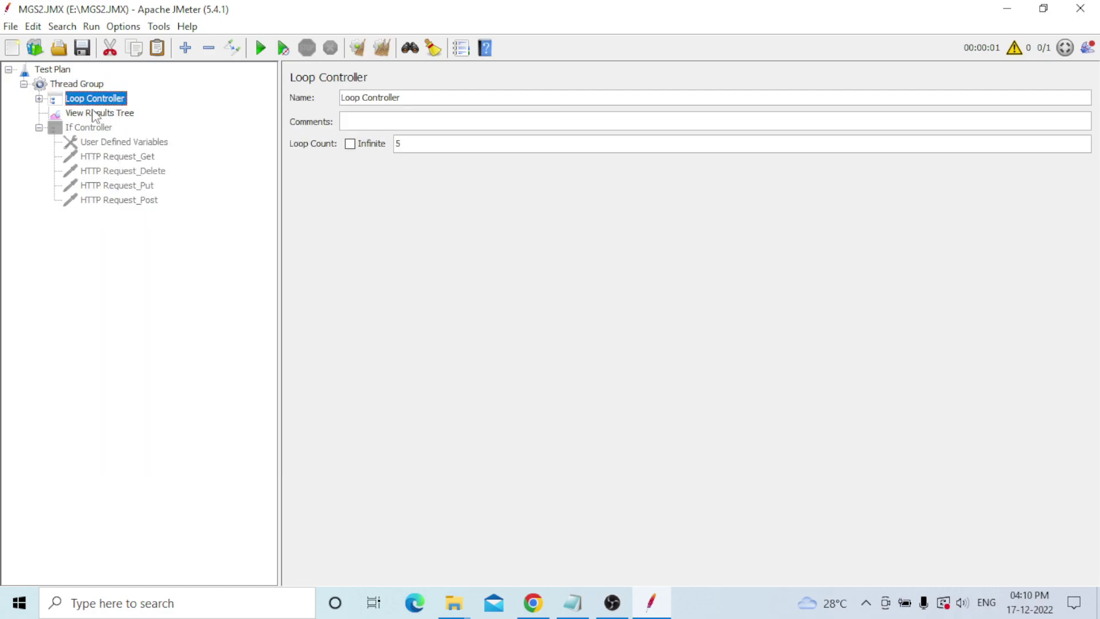
pyautogui.click(109, 114)
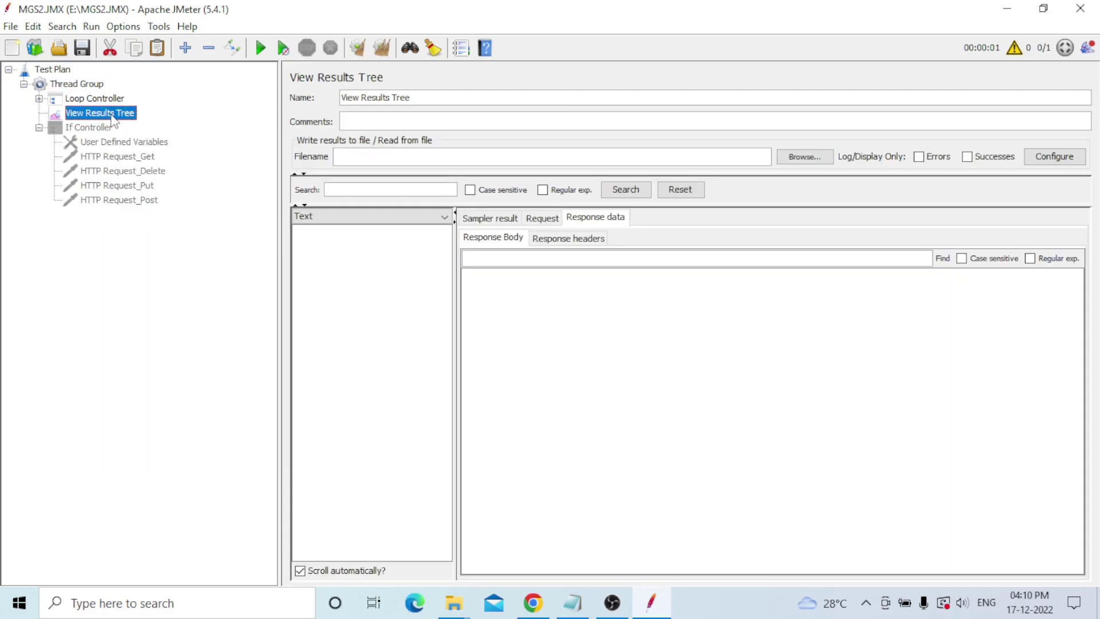
pyautogui.click(83, 85)
pyautogui.rightClick(85, 84)
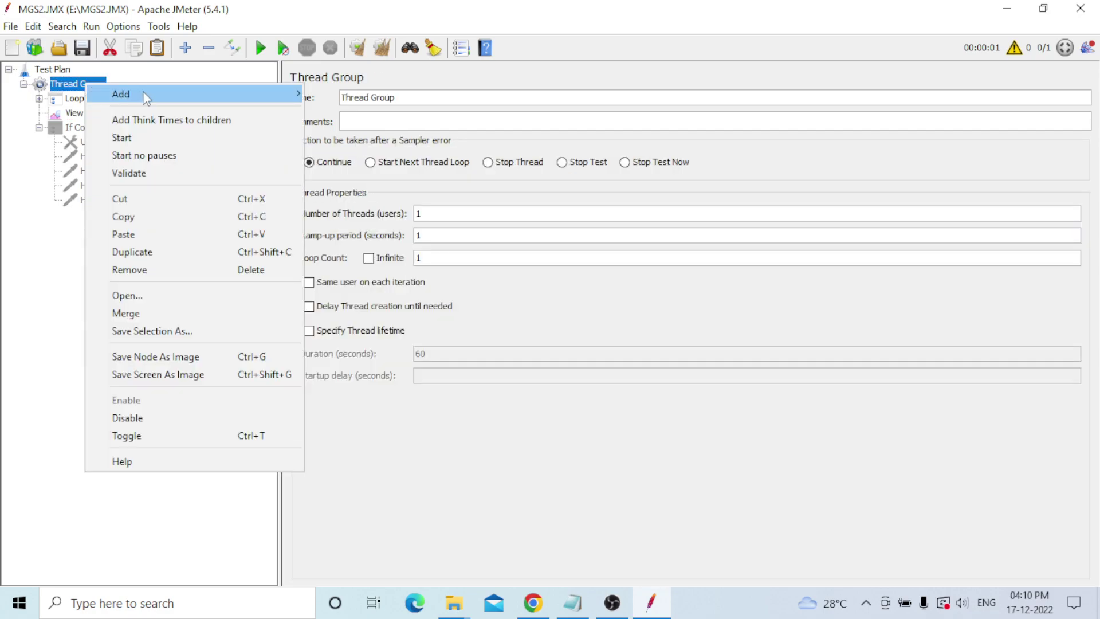
pyautogui.moveTo(287, 94)
pyautogui.moveTo(342, 277)
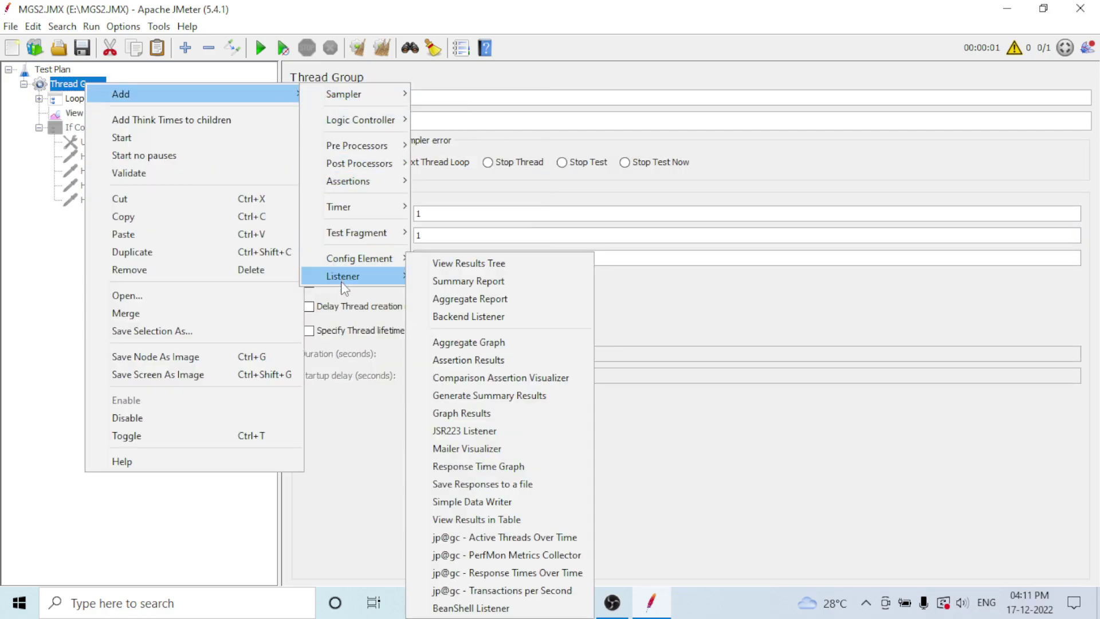
pyautogui.click(89, 234)
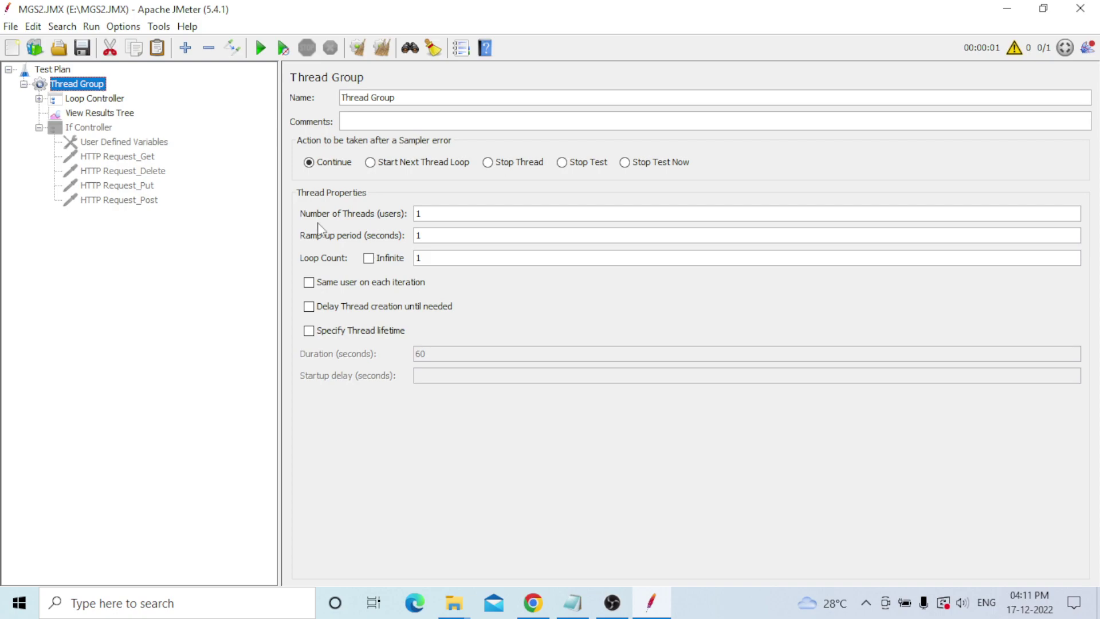
# Examine the Thread Group's ramp-up period and loop count, and the loop count of the Loop Controller
pyautogui.click(424, 236)
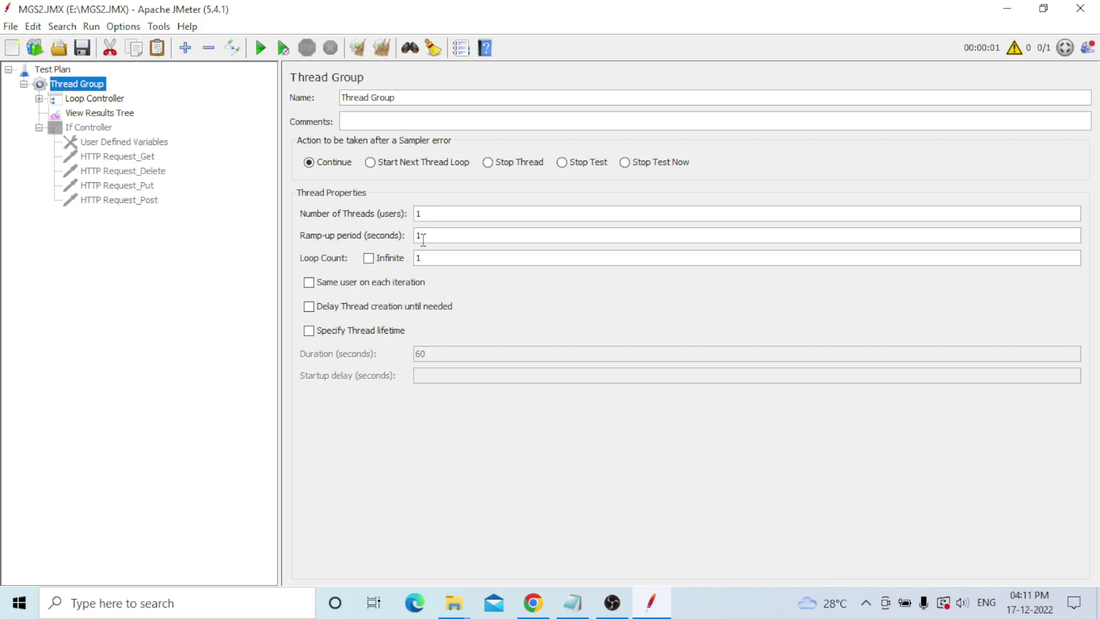
pyautogui.click(428, 259)
pyautogui.click(120, 102)
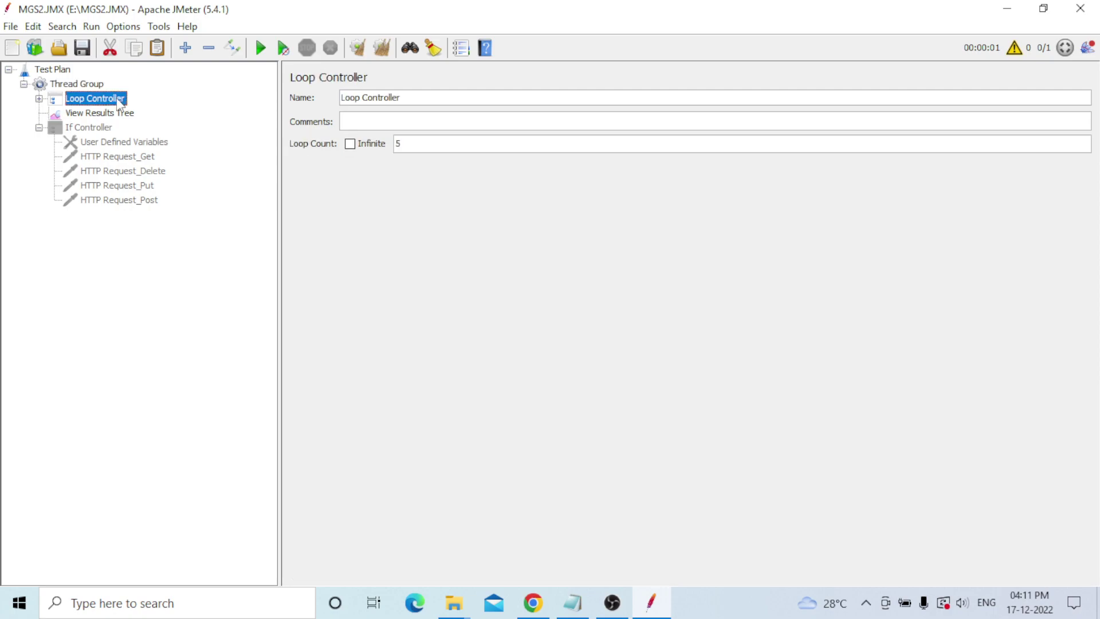
pyautogui.click(413, 145)
# Expand the Loop Controller and examine the protocol, server name and port of its HTTP Request
pyautogui.click(39, 98)
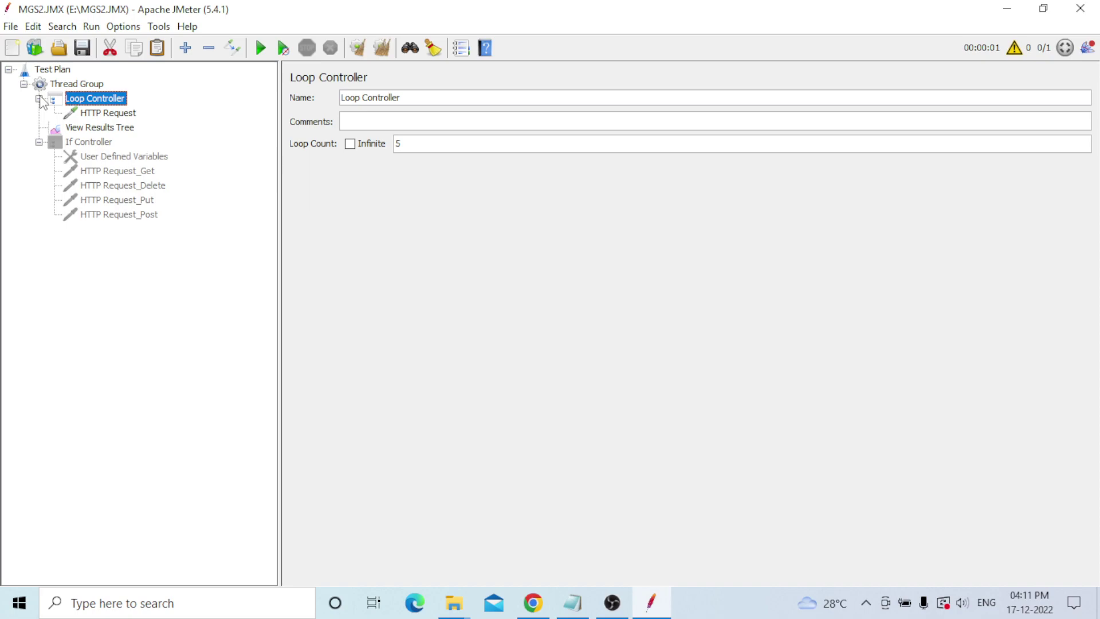
pyautogui.click(110, 114)
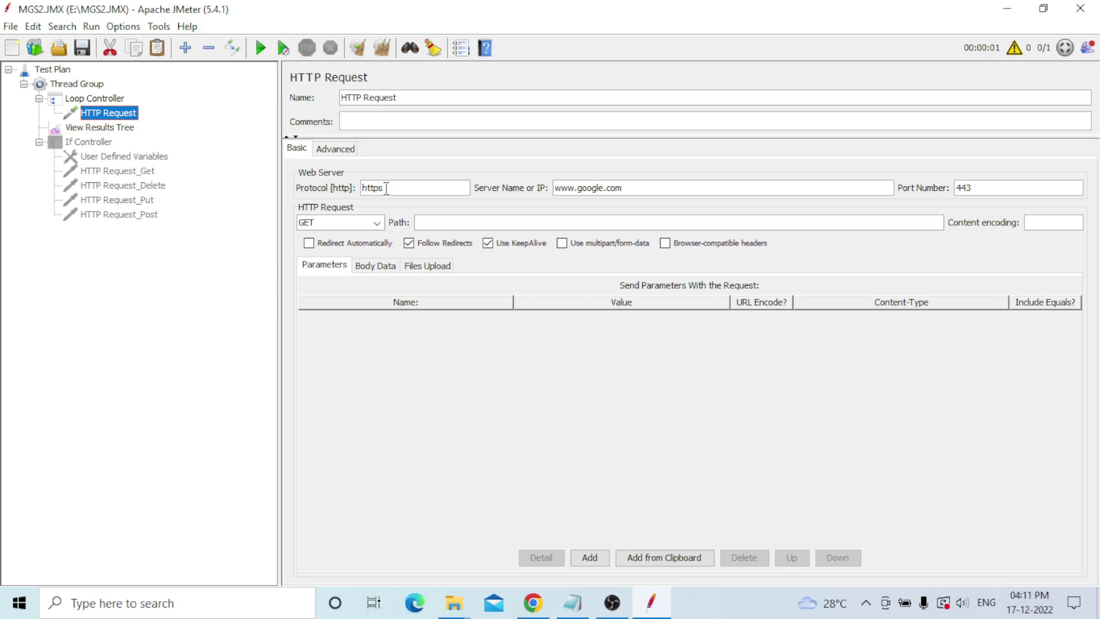
pyautogui.click(636, 188)
# Look up the samplers that can be added to the Thread Group, without adding one
pyautogui.click(96, 86)
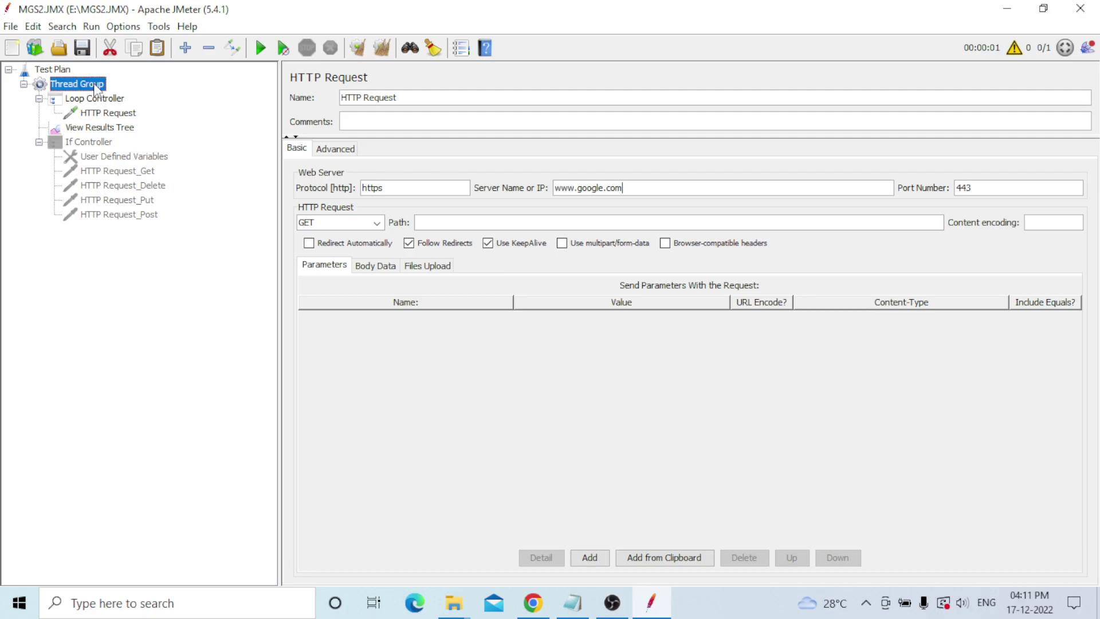
pyautogui.rightClick(96, 86)
pyautogui.moveTo(235, 95)
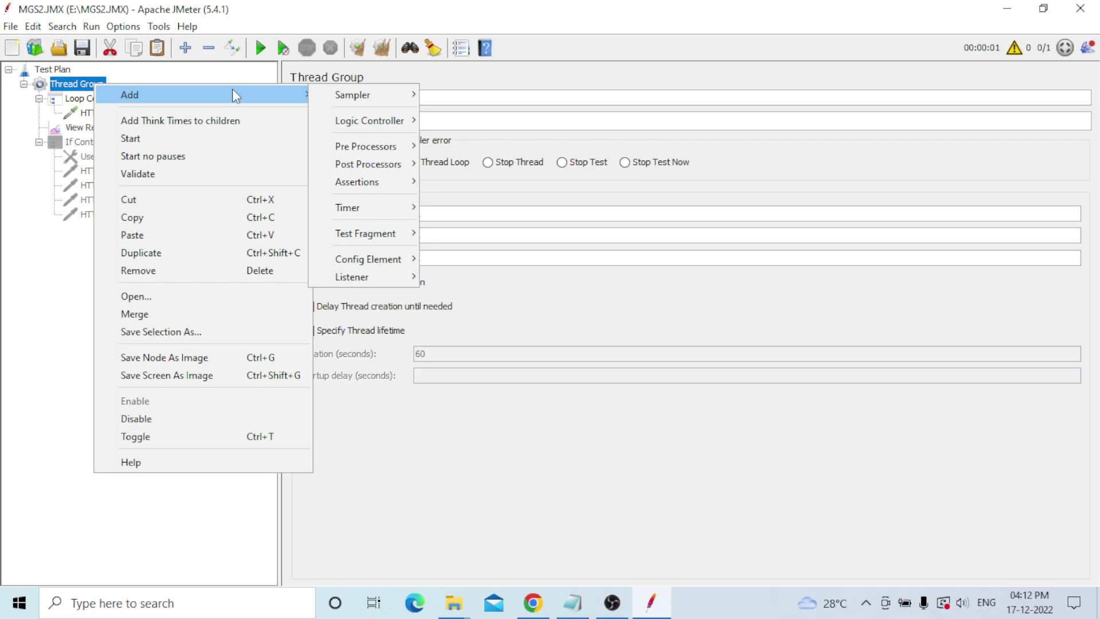
pyautogui.moveTo(367, 95)
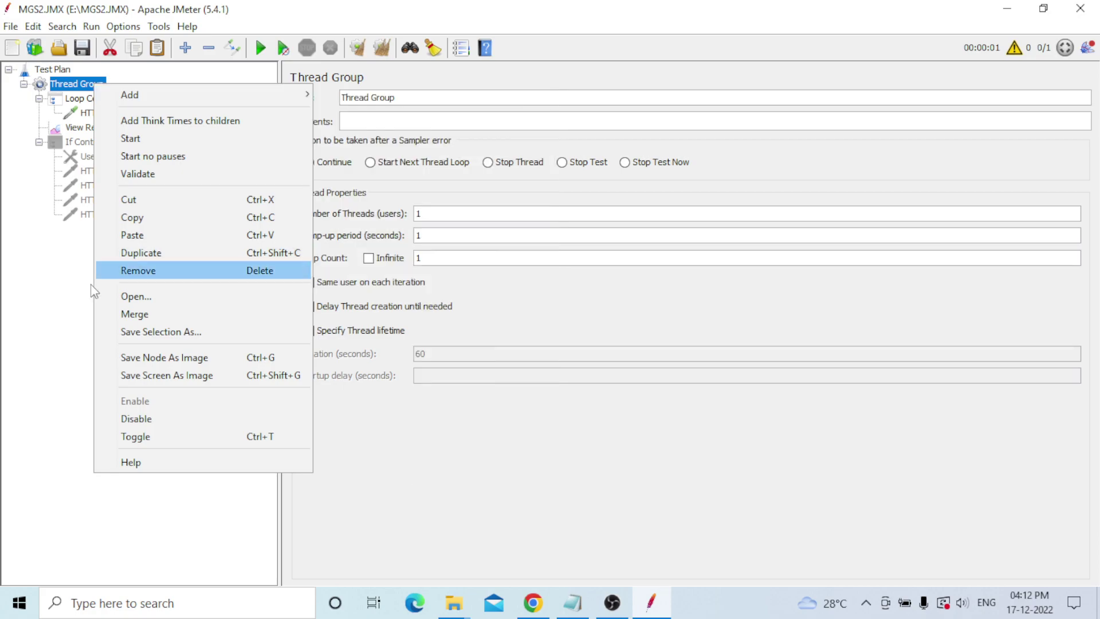
pyautogui.click(43, 342)
# Review the HTTP Request under the Loop Controller and compare the controller's loop count with the Thread Group's
pyautogui.click(108, 113)
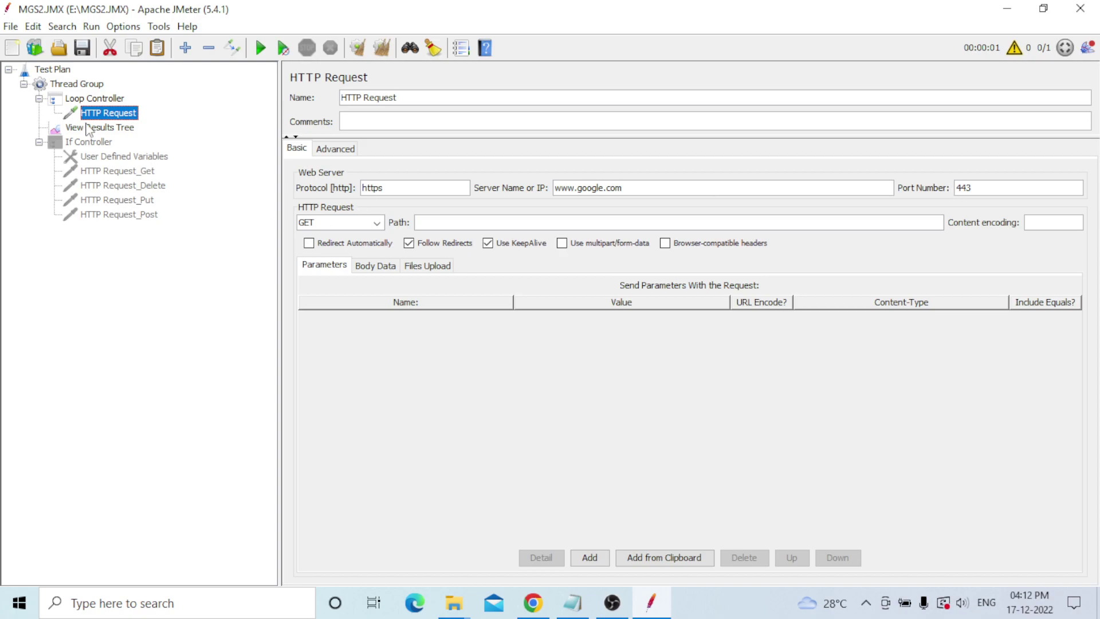
pyautogui.click(95, 98)
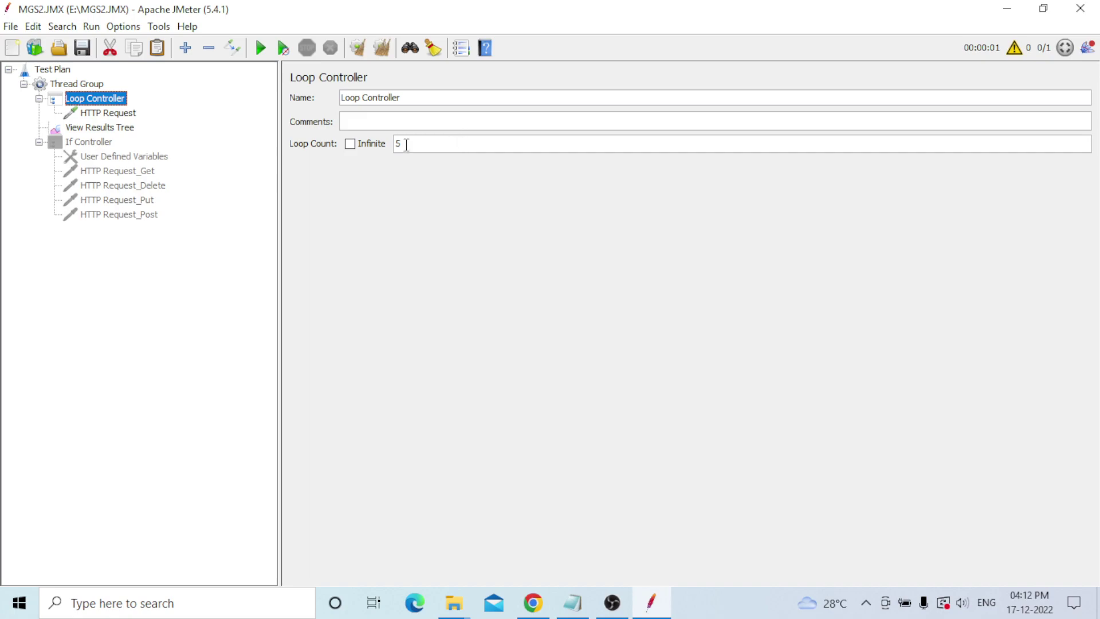
pyautogui.click(89, 83)
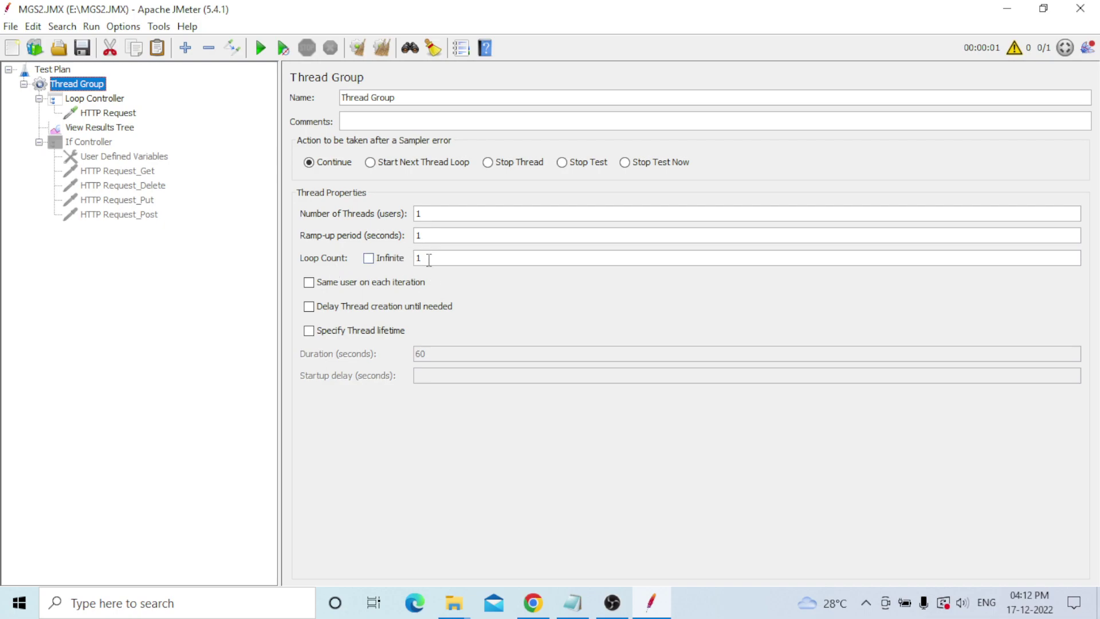
# Check the Loop Controller's loop count and run the test plan with View Results Tree open
pyautogui.click(97, 100)
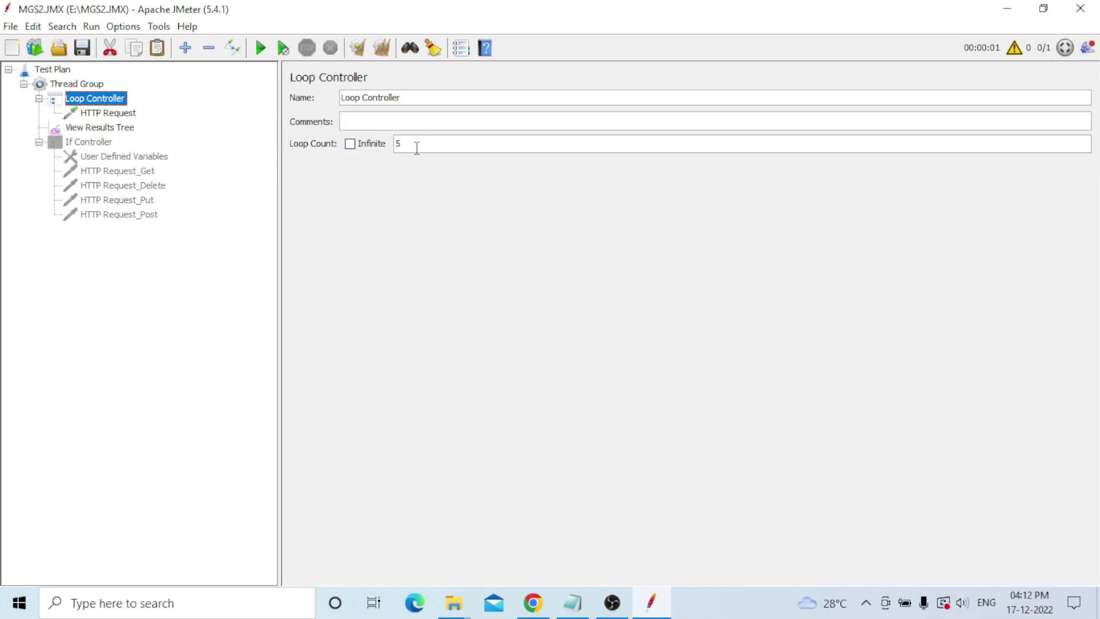
pyautogui.click(127, 129)
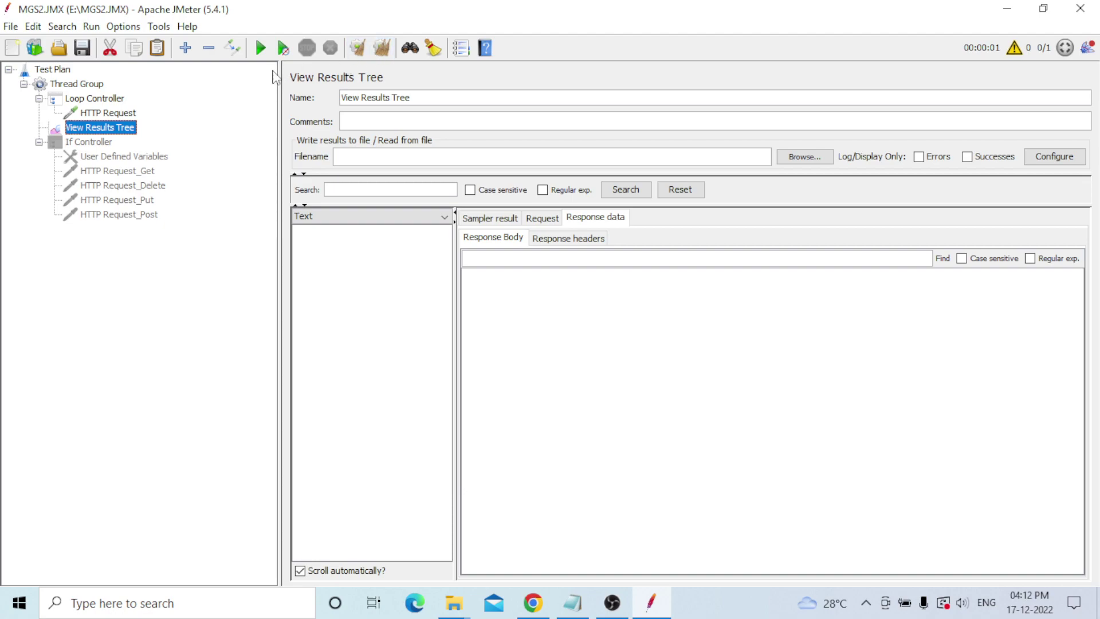
pyautogui.click(265, 51)
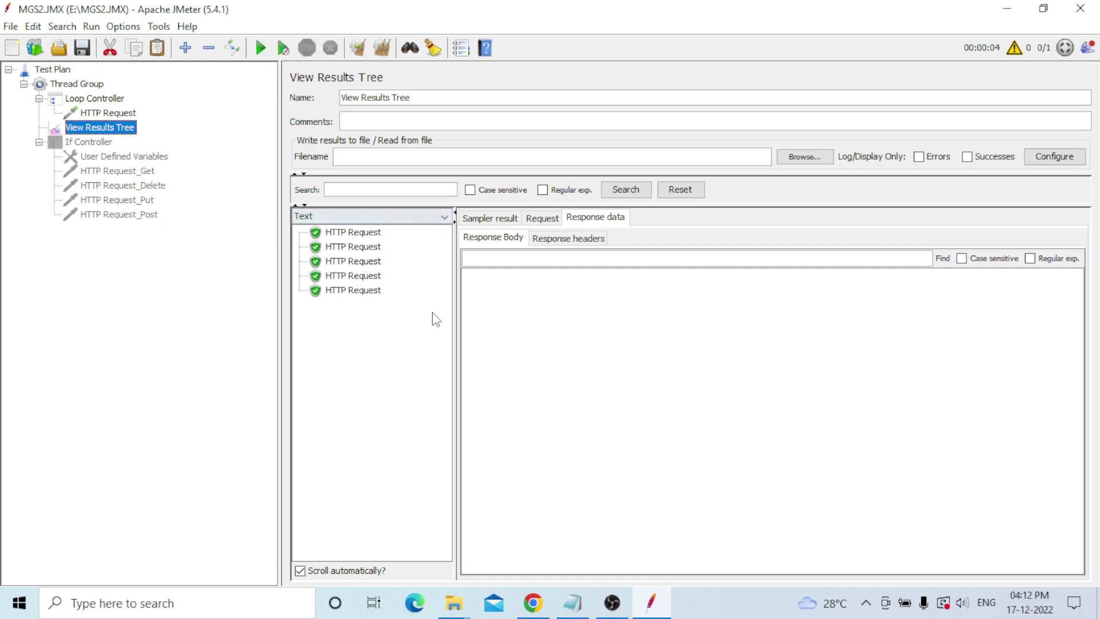
# Inspect the response bodies of the HTTP Request samples and compare the results with the Loop Controller's loop count
pyautogui.click(376, 232)
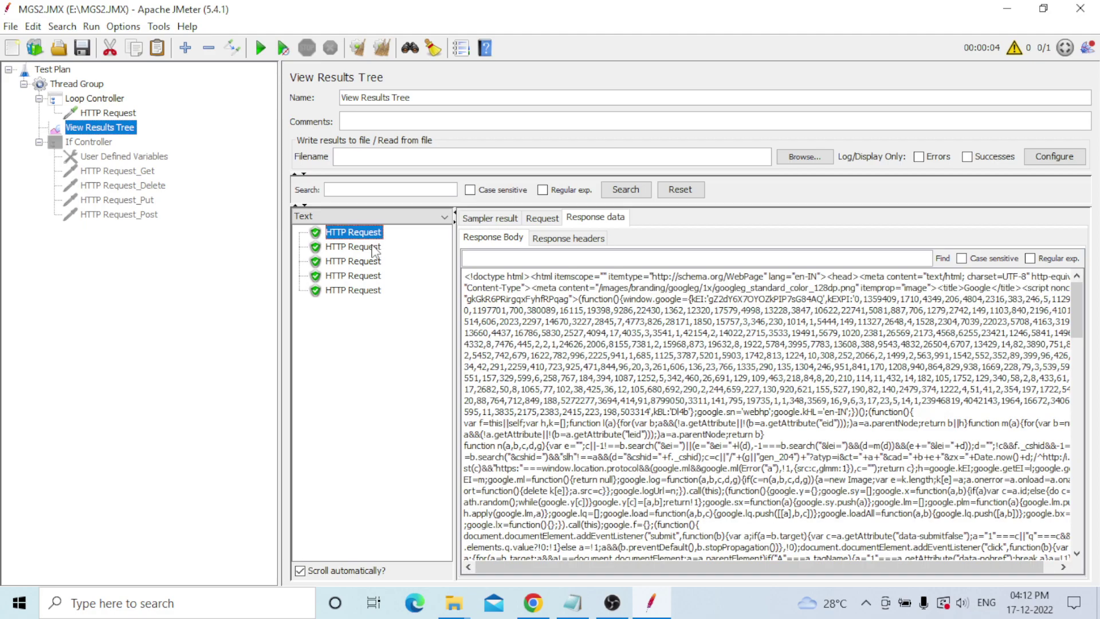
pyautogui.click(373, 250)
pyautogui.click(373, 276)
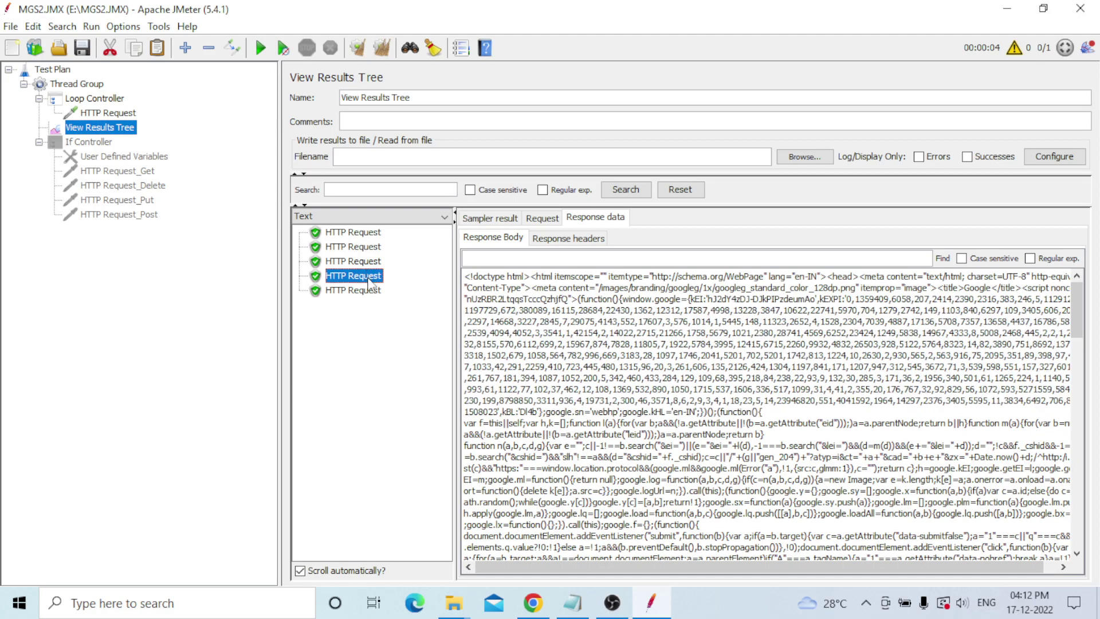
pyautogui.click(372, 261)
pyautogui.click(372, 291)
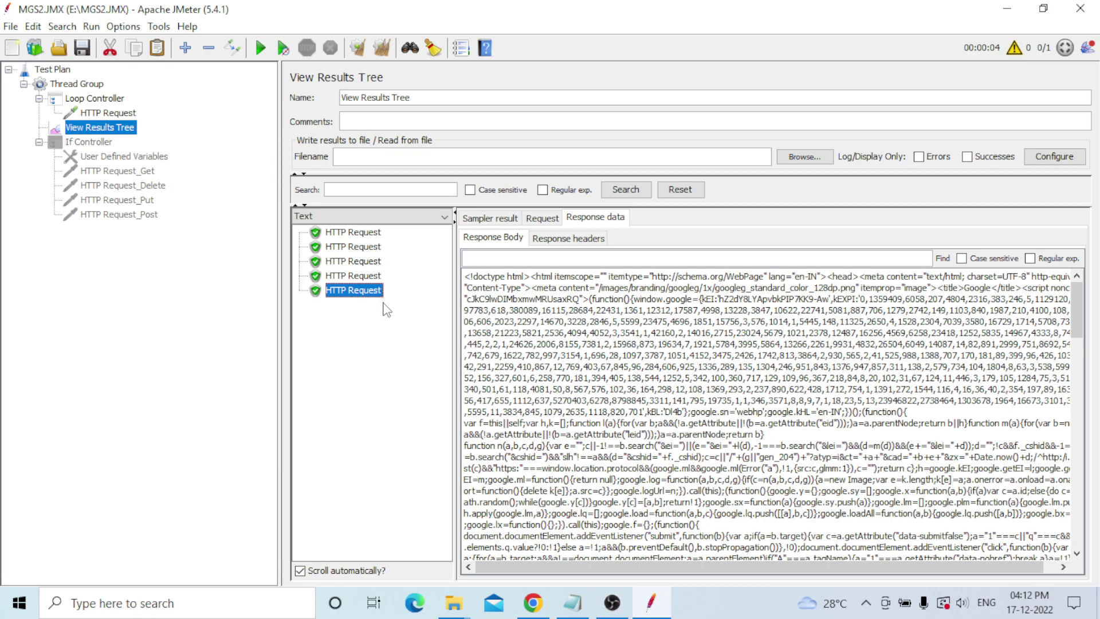
pyautogui.click(95, 99)
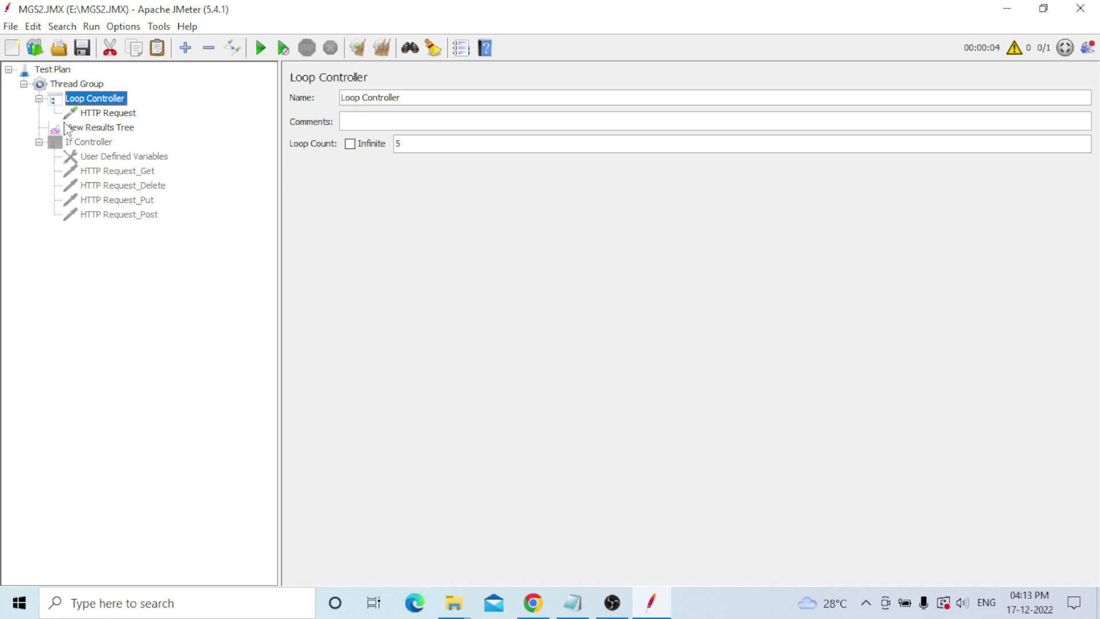
pyautogui.click(114, 129)
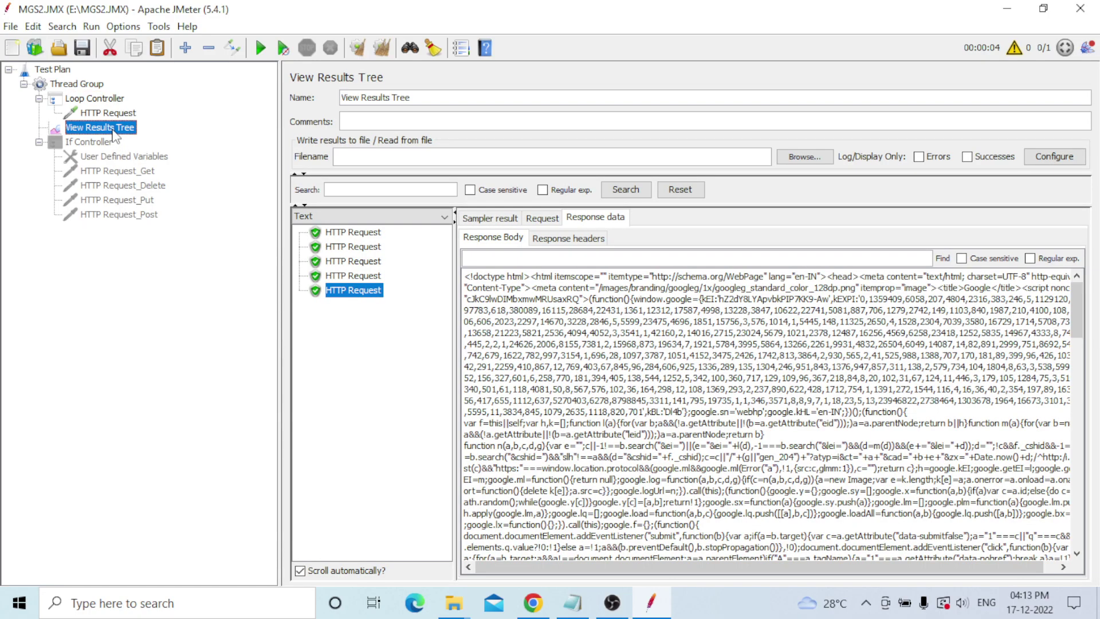
# Disable the HTTP Request under the Loop Controller and the Loop Controller itself
pyautogui.click(100, 101)
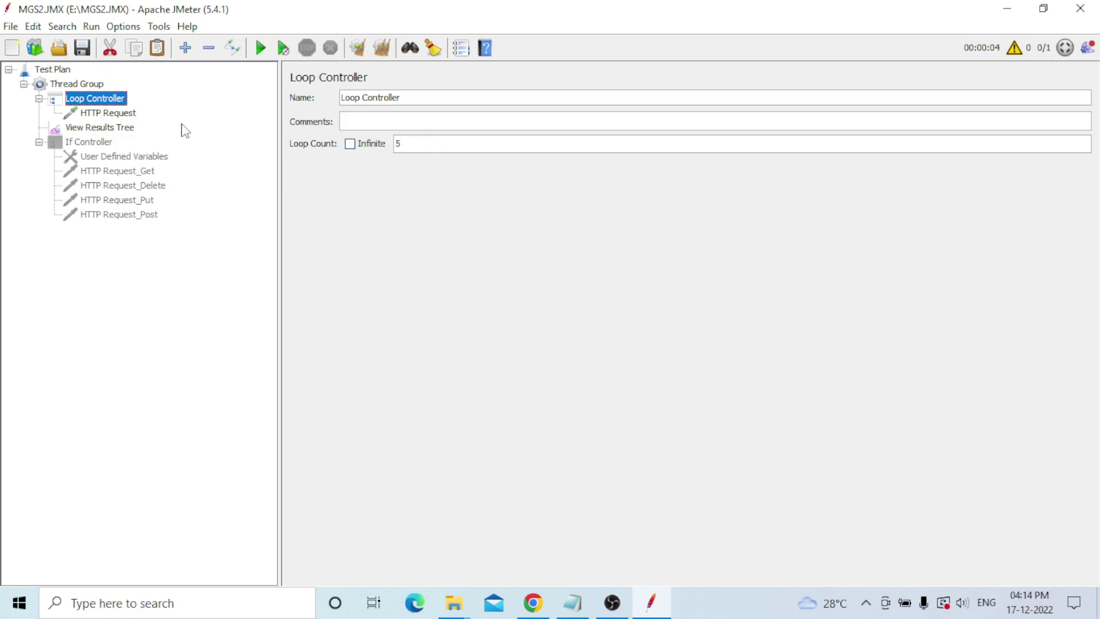
pyautogui.click(121, 115)
pyautogui.rightClick(122, 116)
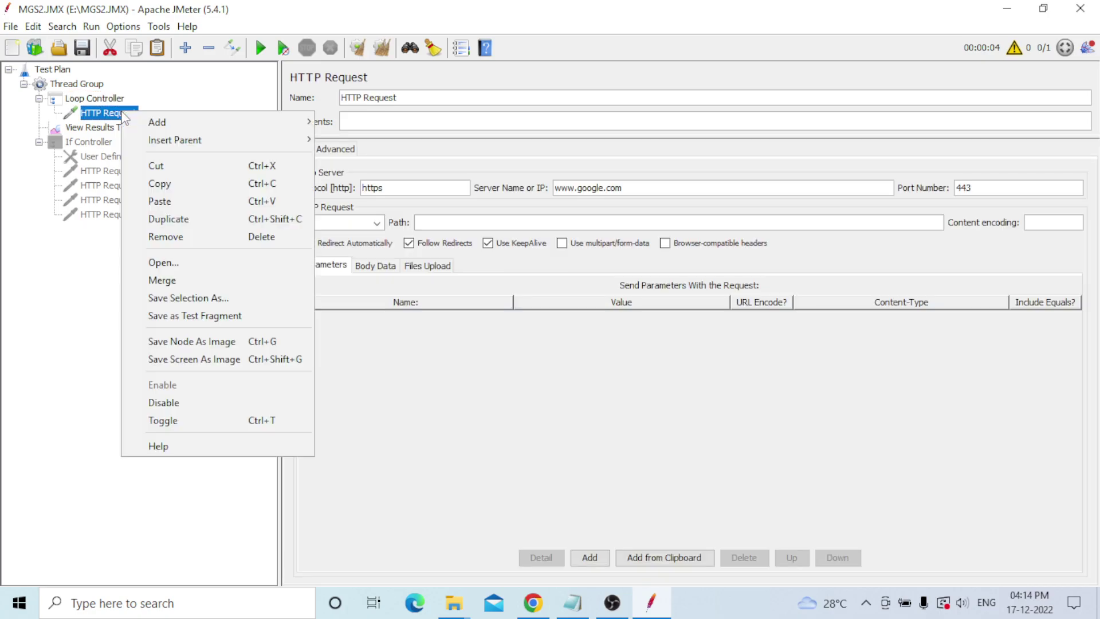
pyautogui.click(166, 400)
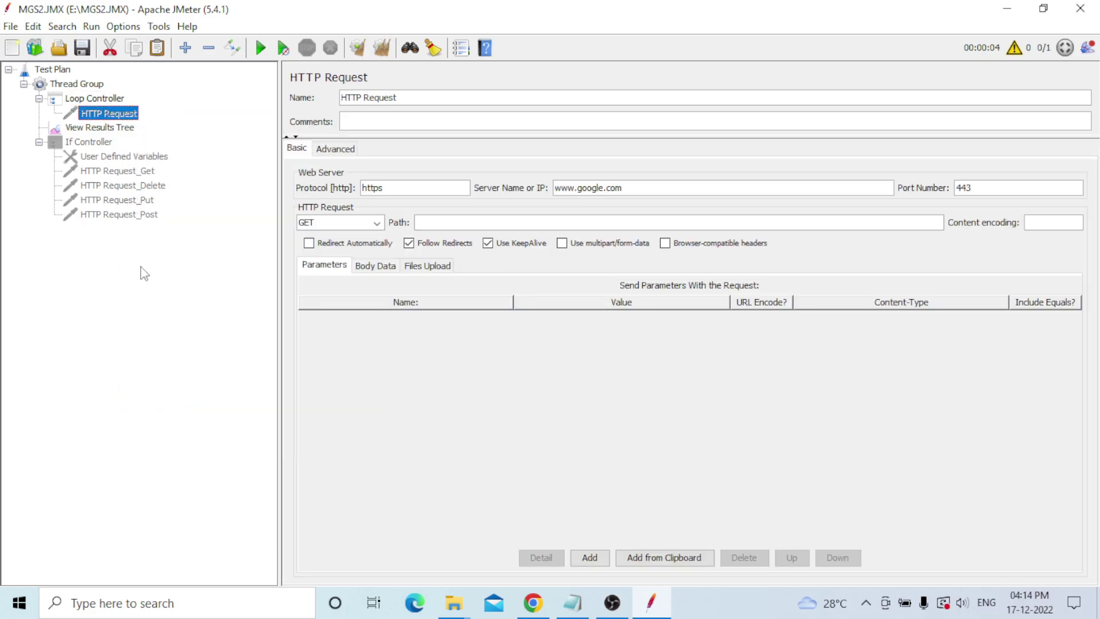
pyautogui.click(109, 101)
pyautogui.rightClick(109, 102)
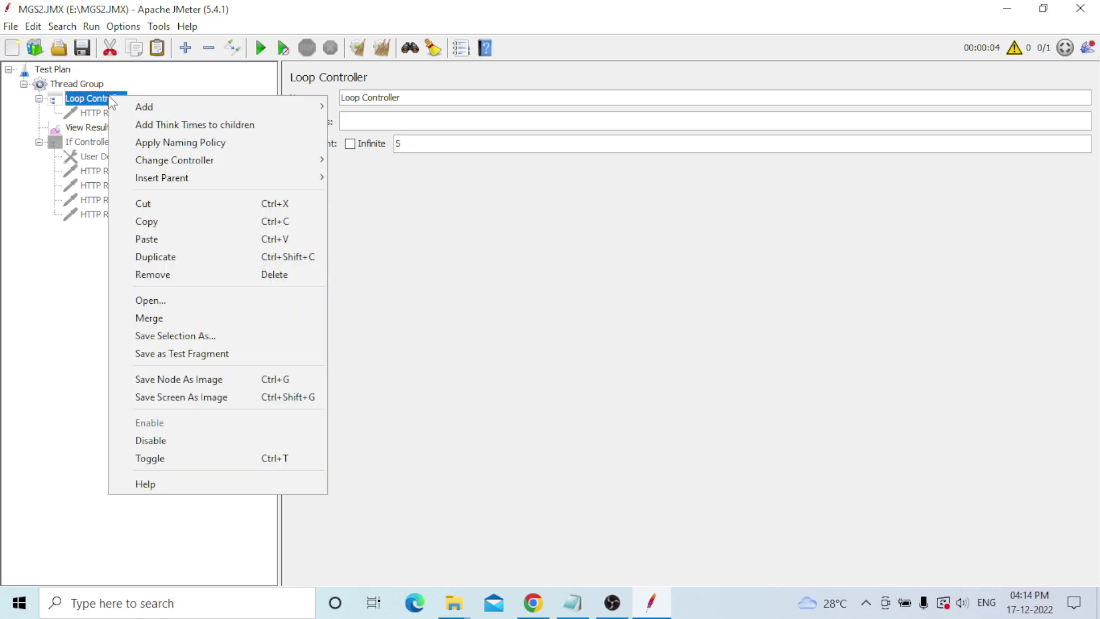
pyautogui.click(162, 440)
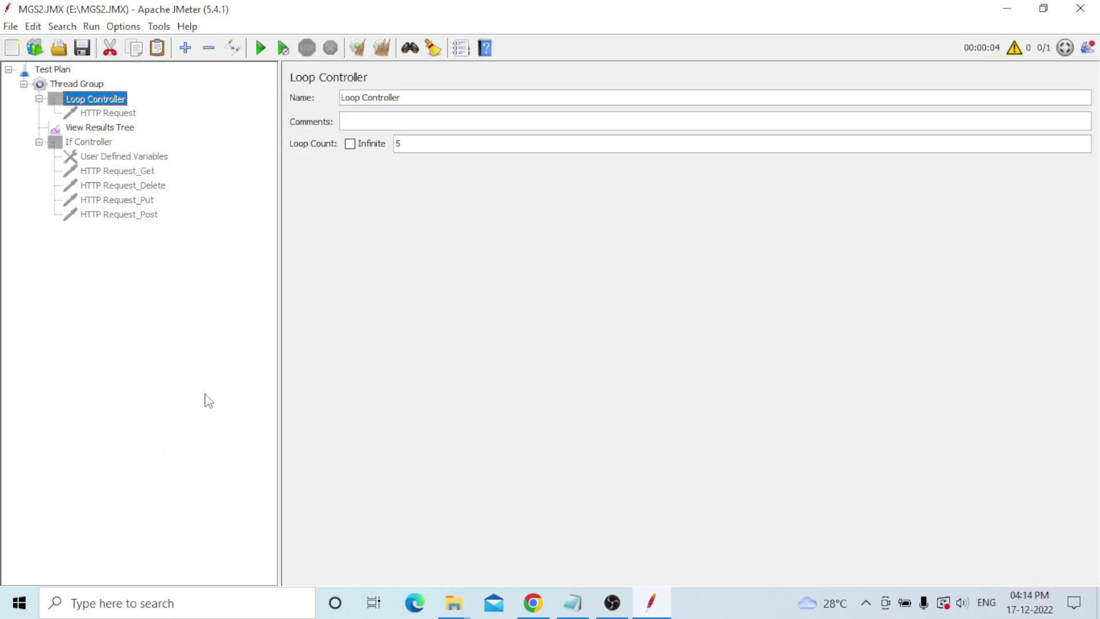
# Switch to Notepad and read the If Controller notes on Java Script, Groovy script and jexl3 script
pyautogui.click(573, 601)
pyautogui.scroll(-2, 271, 302)
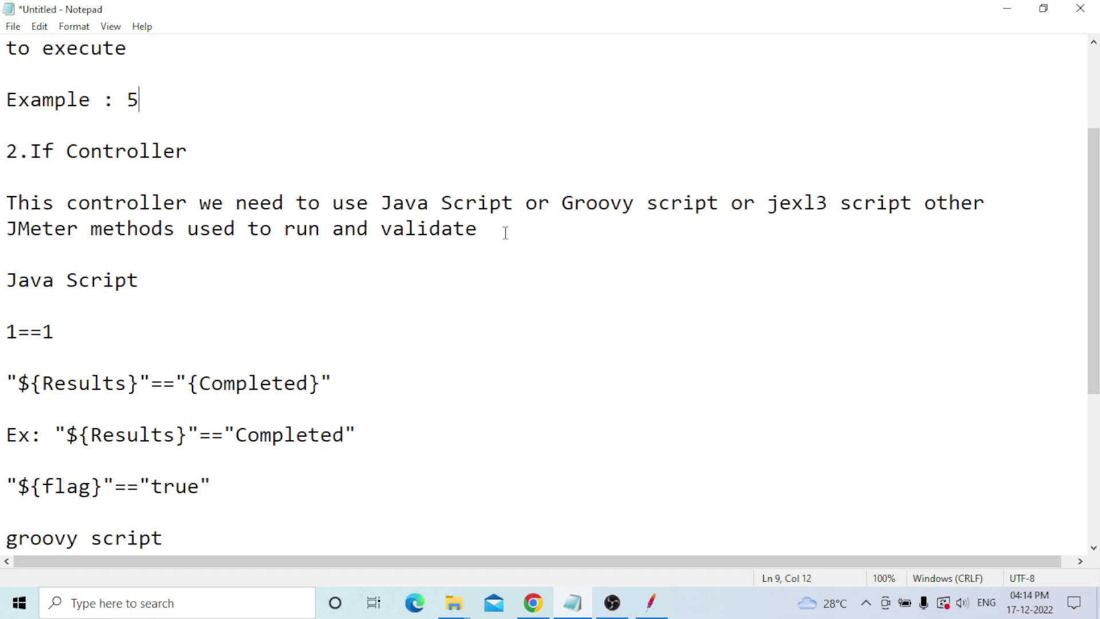
pyautogui.click(198, 150)
pyautogui.moveTo(386, 203); pyautogui.dragTo(522, 204)
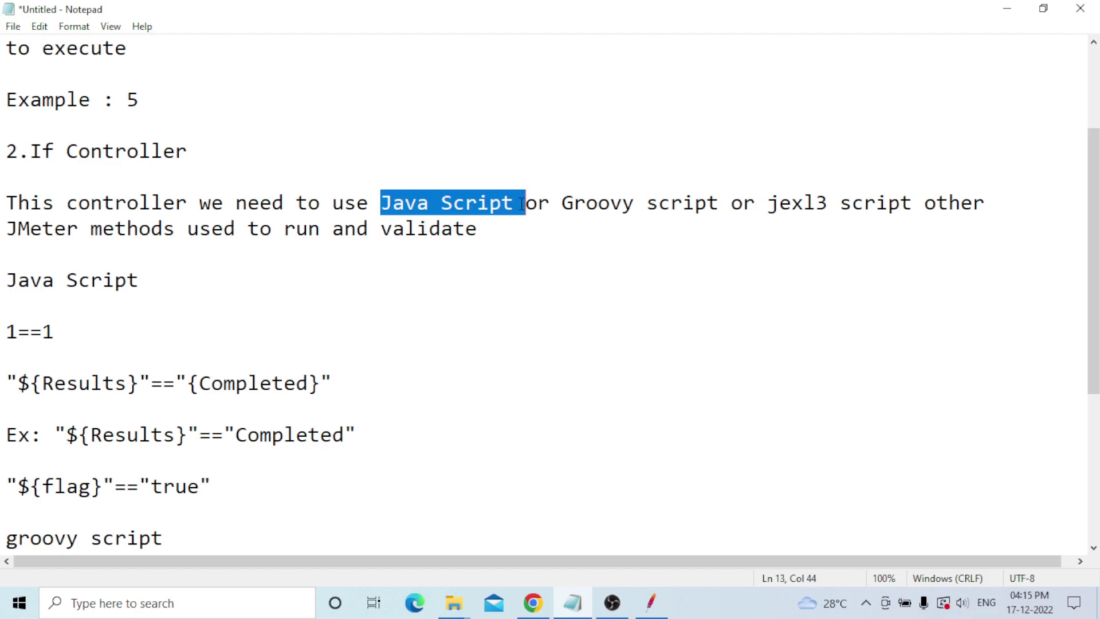
pyautogui.click(565, 204)
pyautogui.click(769, 206)
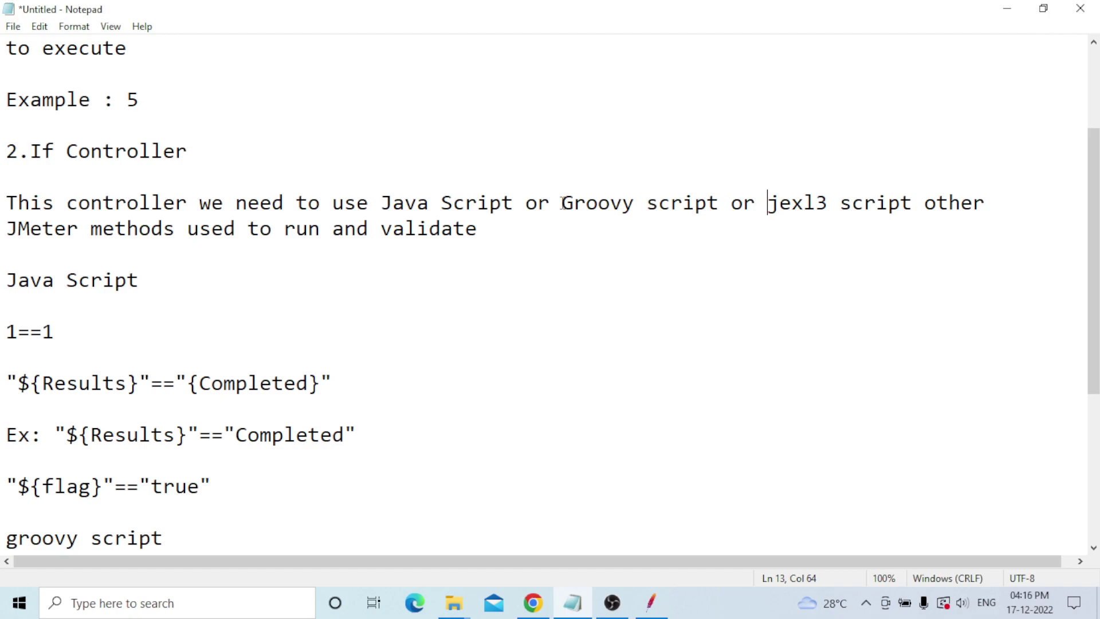
pyautogui.moveTo(563, 203); pyautogui.dragTo(719, 198)
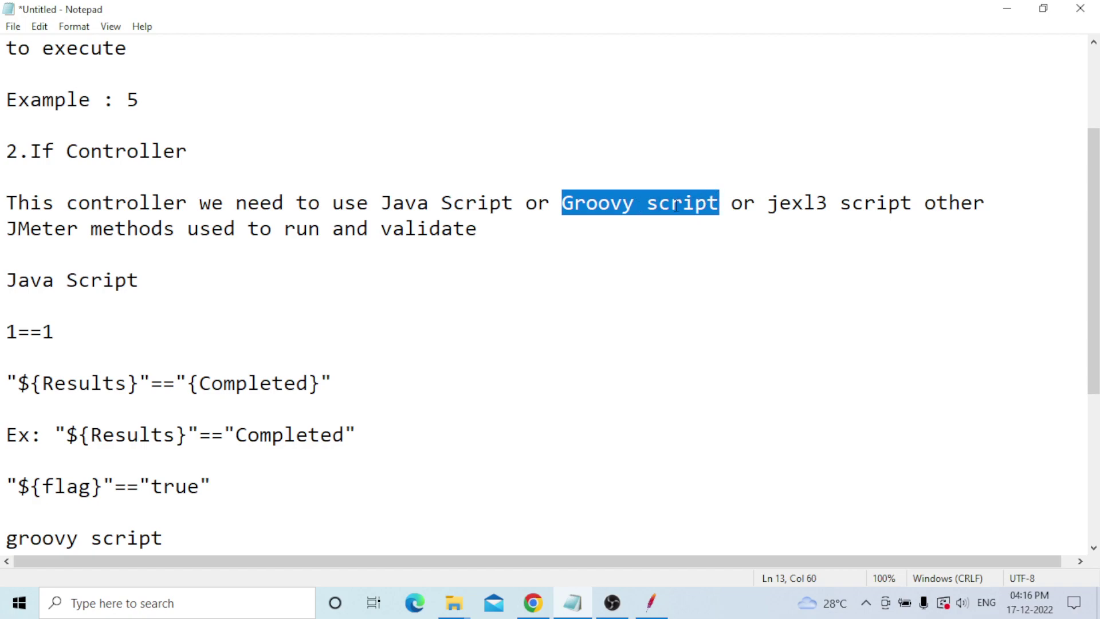
pyautogui.click(695, 205)
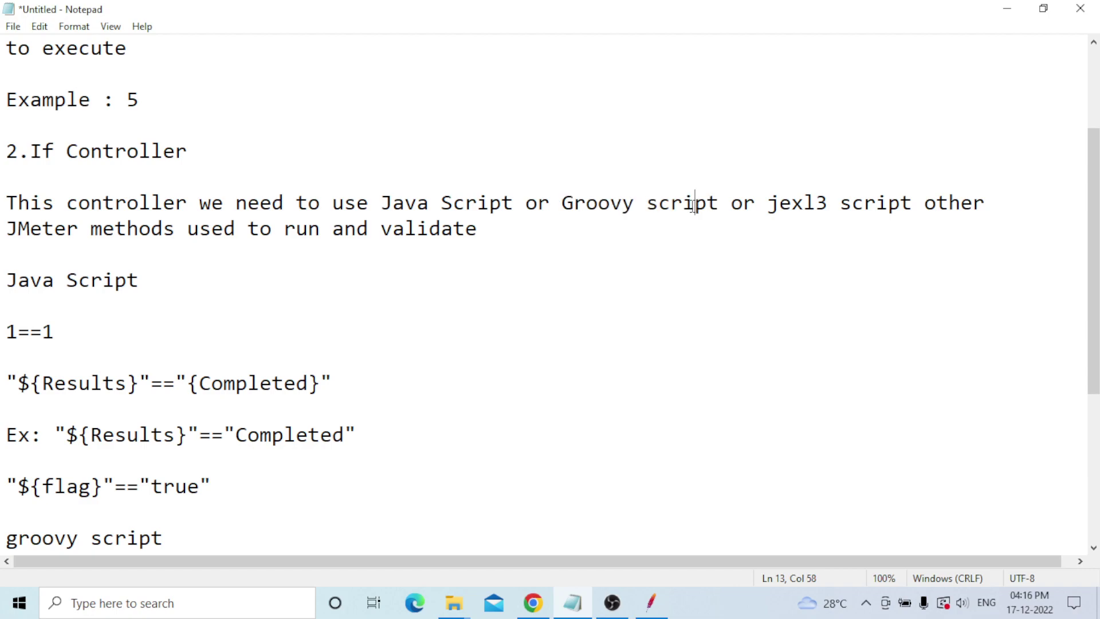
# Add "(Beanshell Script)" after "validate" at the end of the If Controller description
pyautogui.click(502, 235)
pyautogui.write('(Bea')
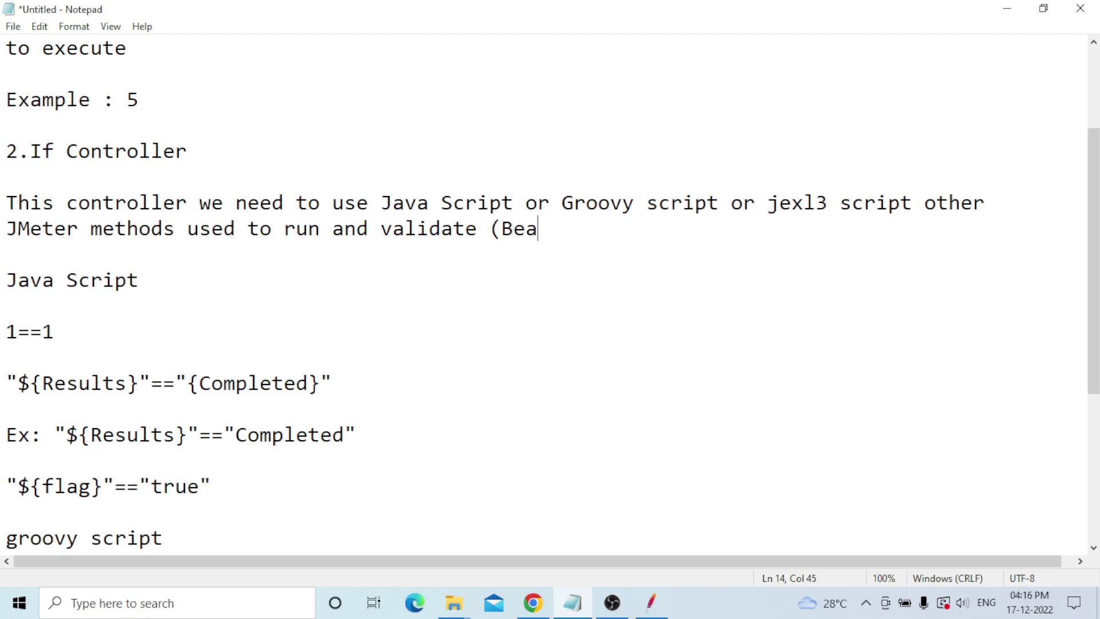
pyautogui.write('nshell Scrit')
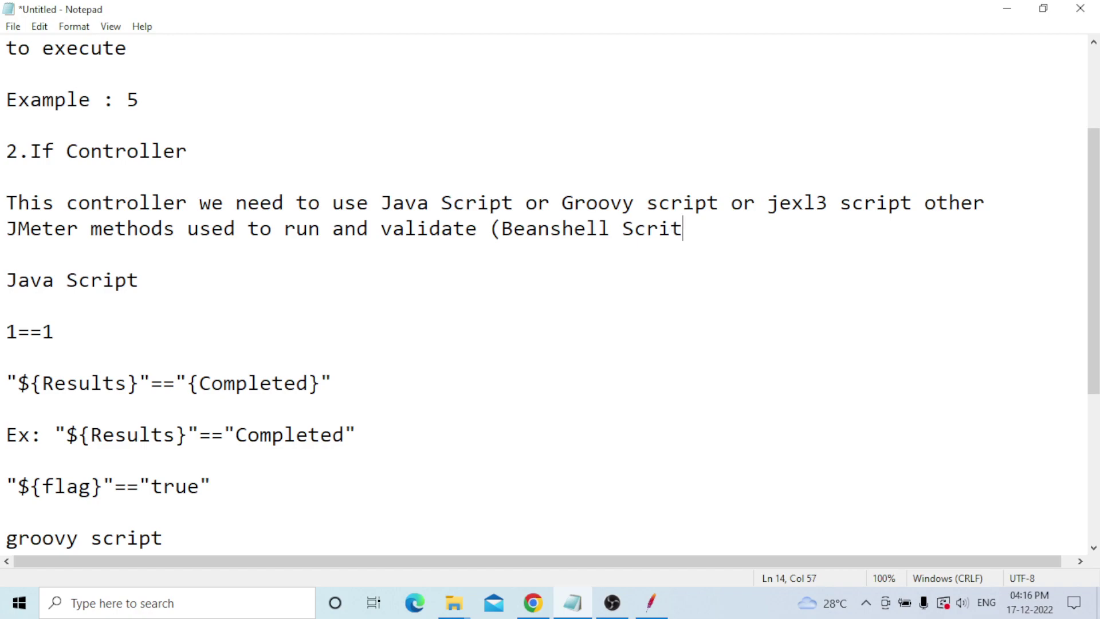
pyautogui.press('BackSpace')
pyautogui.write('pt)')
# Review the script types named in the If Controller description and the Java Script and groovy script example conditions
pyautogui.moveTo(562, 203); pyautogui.dragTo(724, 211)
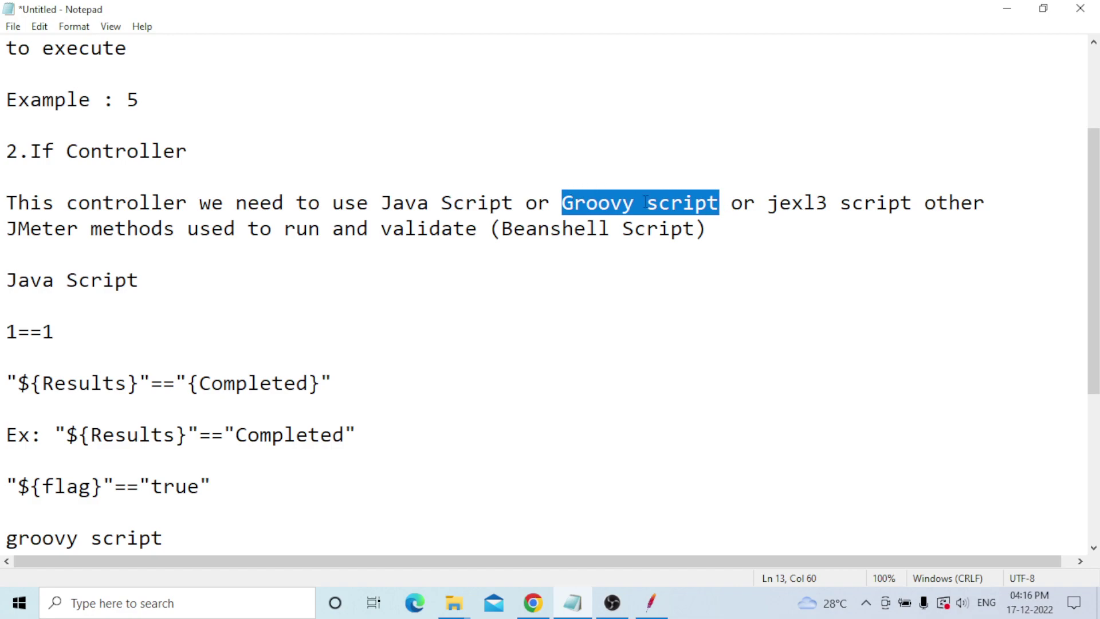
pyautogui.click(548, 235)
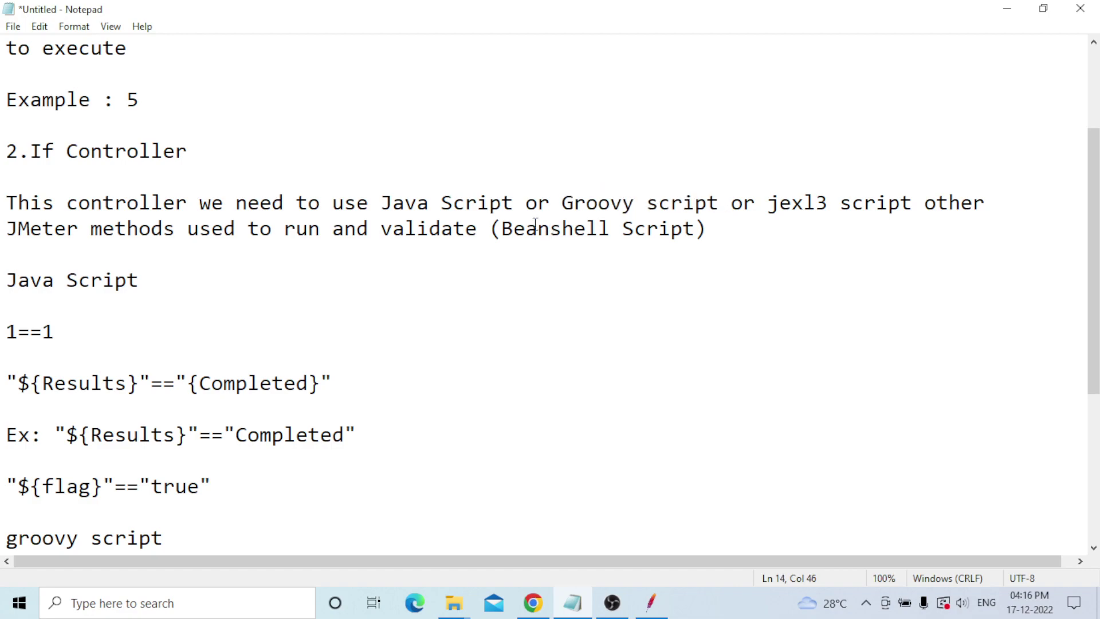
pyautogui.moveTo(383, 204); pyautogui.dragTo(518, 205)
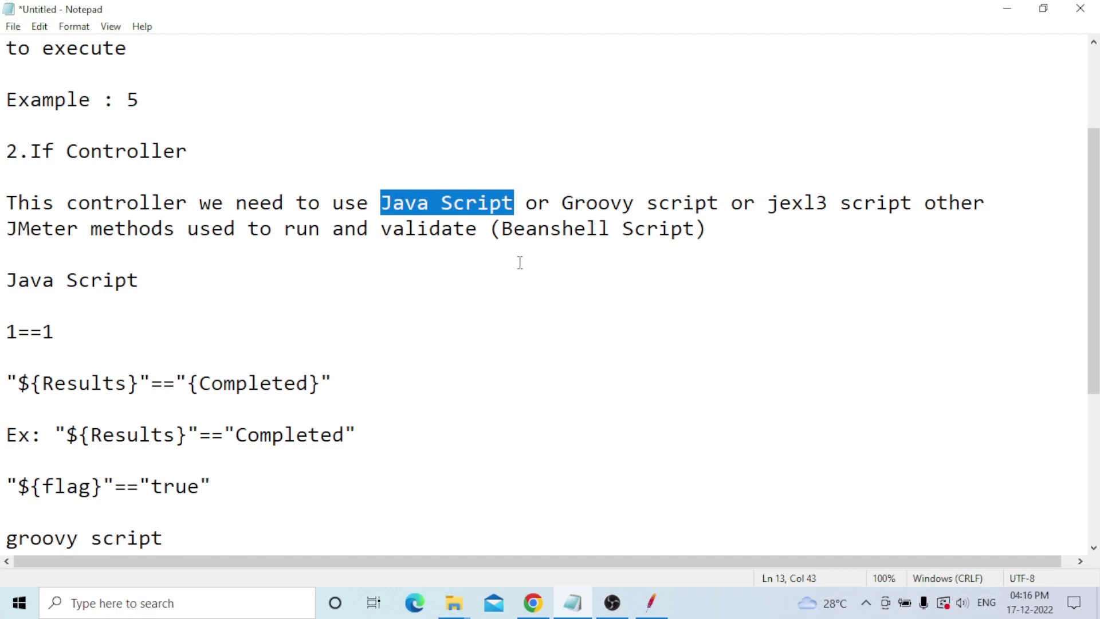
pyautogui.click(478, 286)
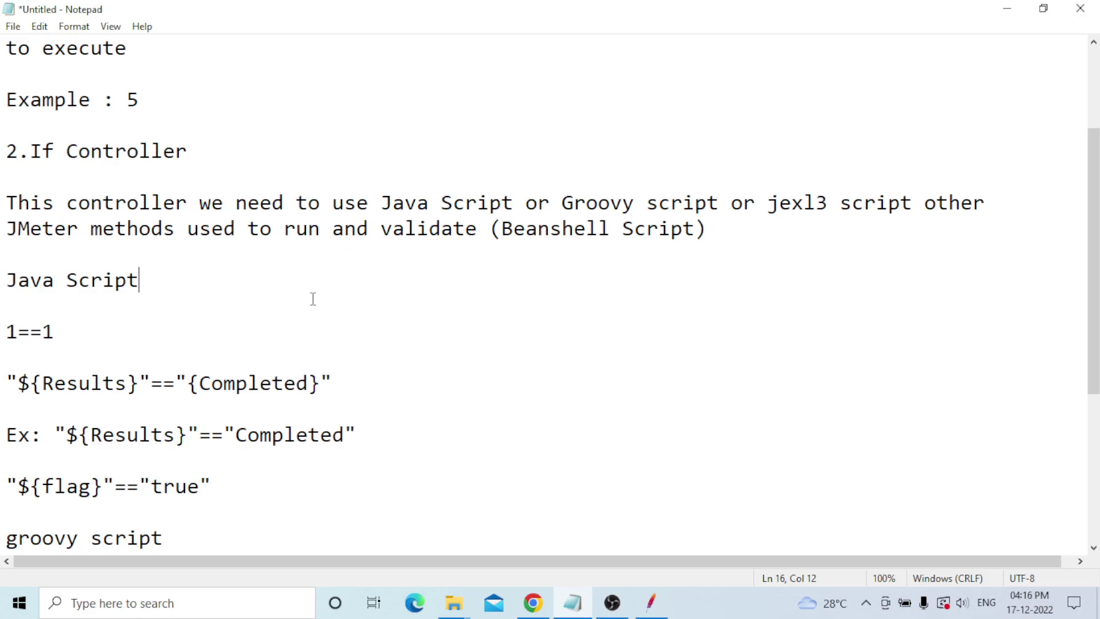
pyautogui.scroll(-1, 312, 300)
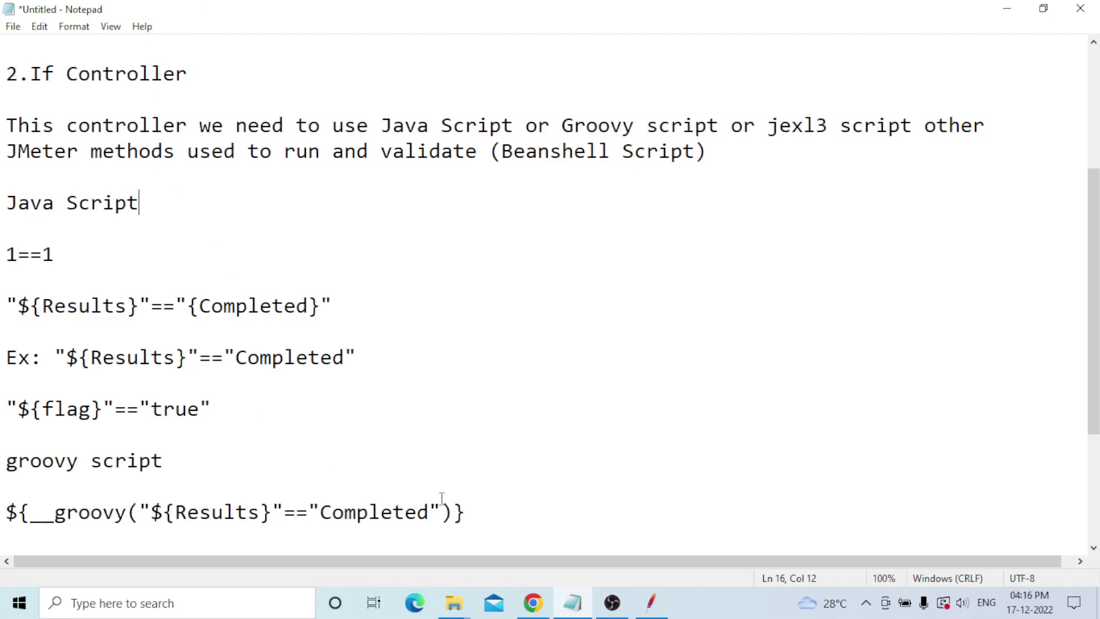
pyautogui.moveTo(655, 612)
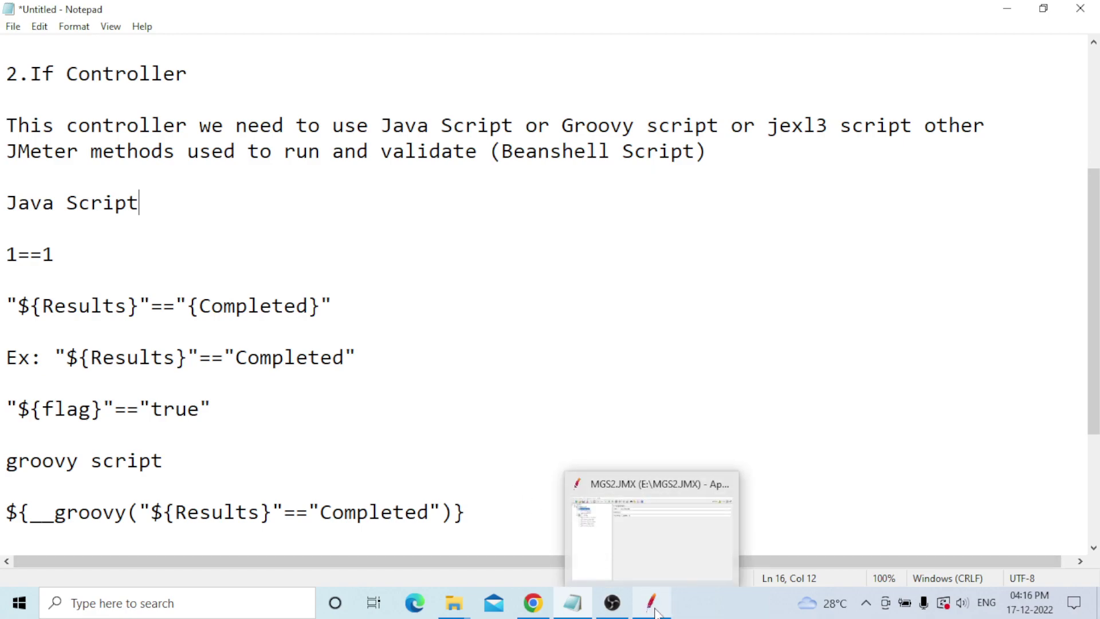
pyautogui.moveTo(532, 612)
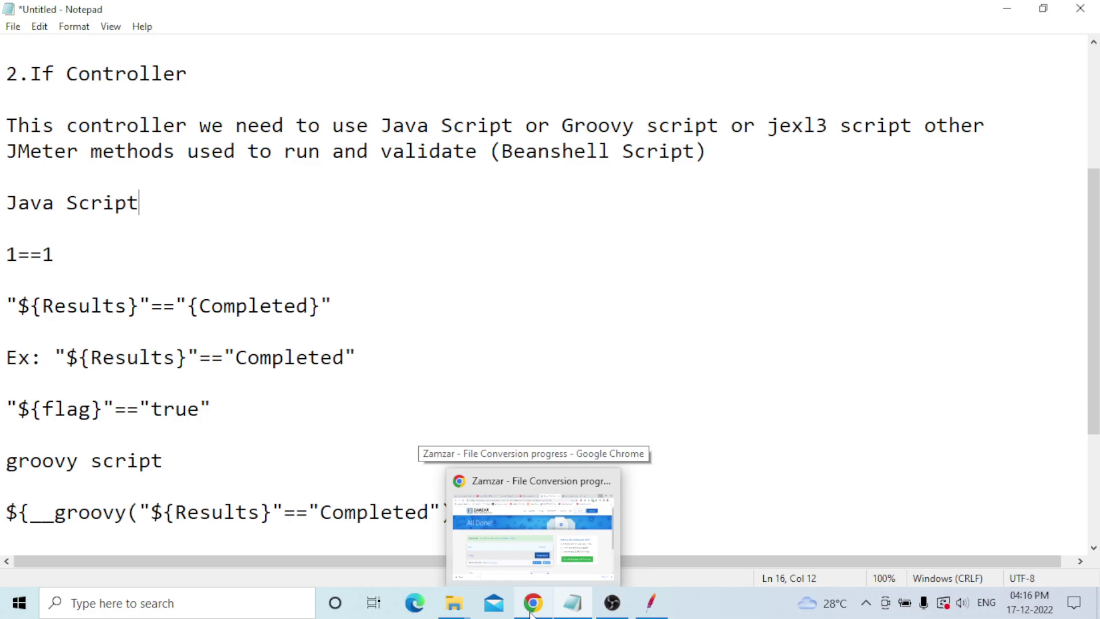
# Switch back to JMeter and enable the If Controller
pyautogui.click(658, 611)
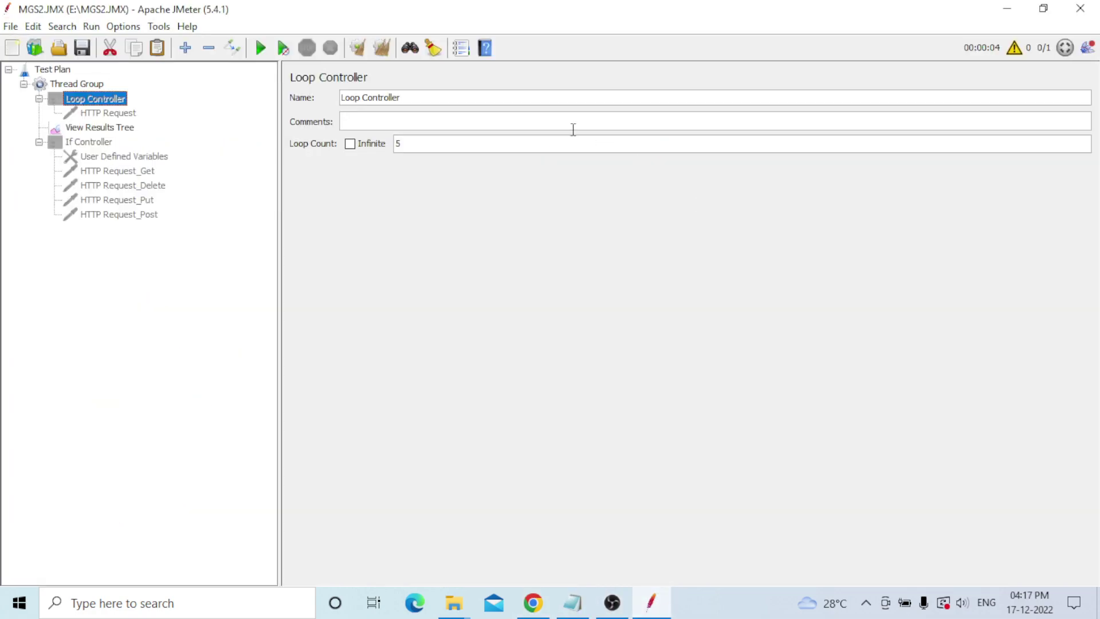
pyautogui.click(132, 159)
pyautogui.click(86, 142)
pyautogui.rightClick(92, 144)
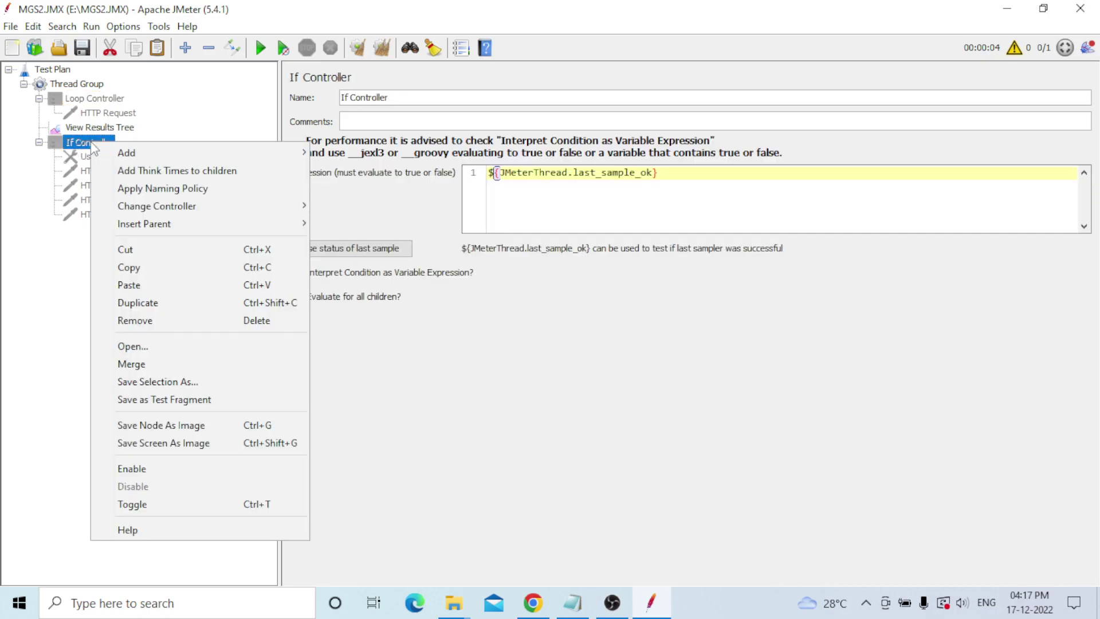
pyautogui.click(132, 468)
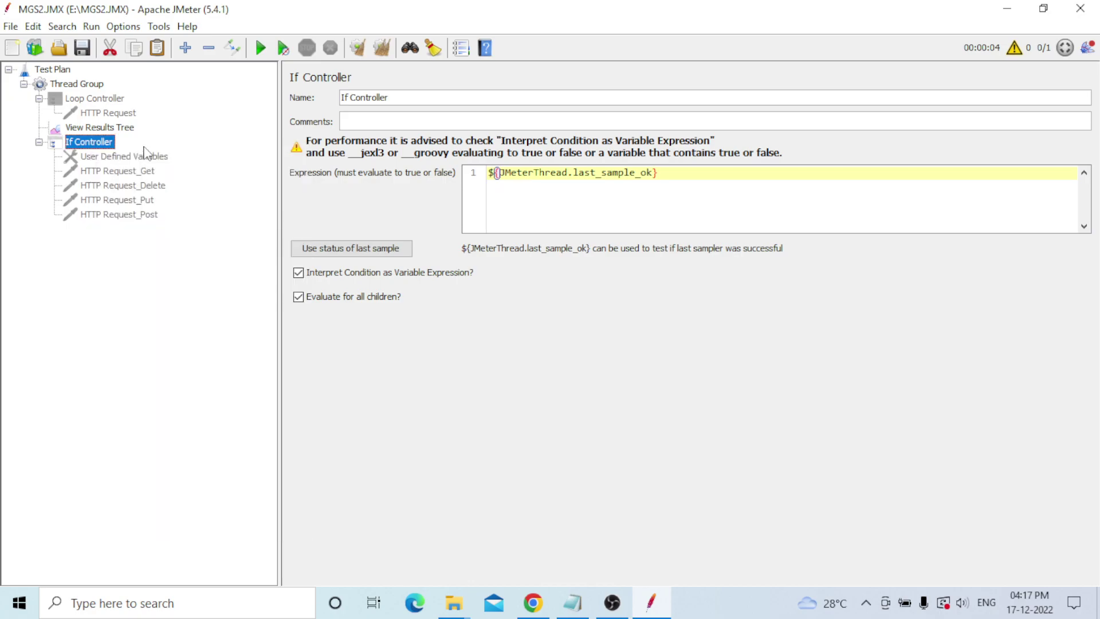
# Enable the User Defined Variables and HTTP Request_Get elements under the If Controller
pyautogui.click(138, 158)
pyautogui.rightClick(138, 158)
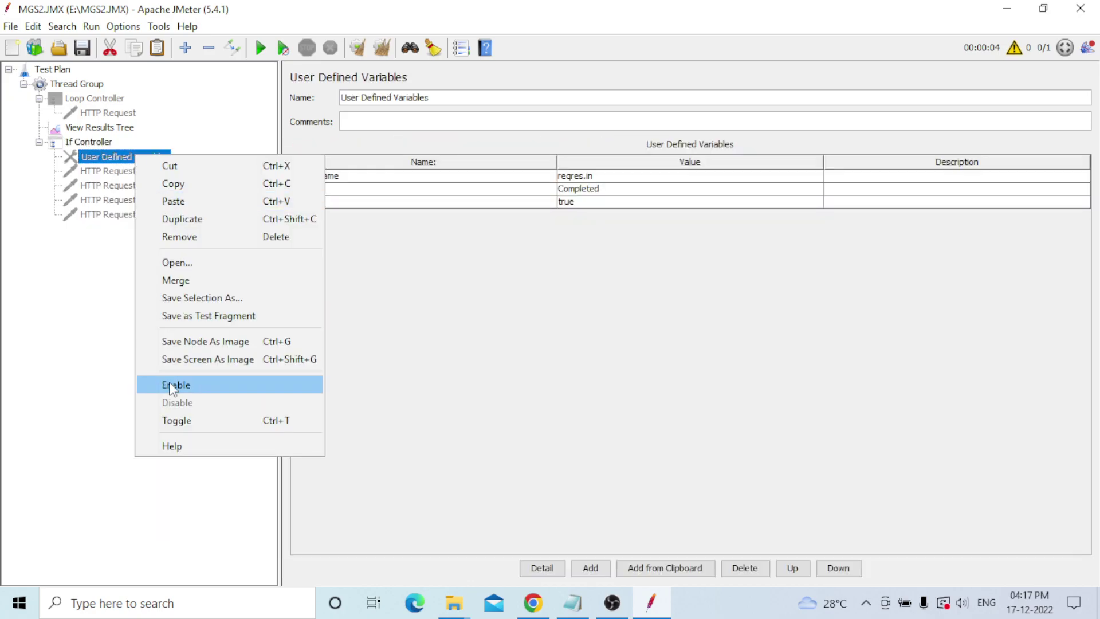
pyautogui.click(172, 383)
pyautogui.click(115, 172)
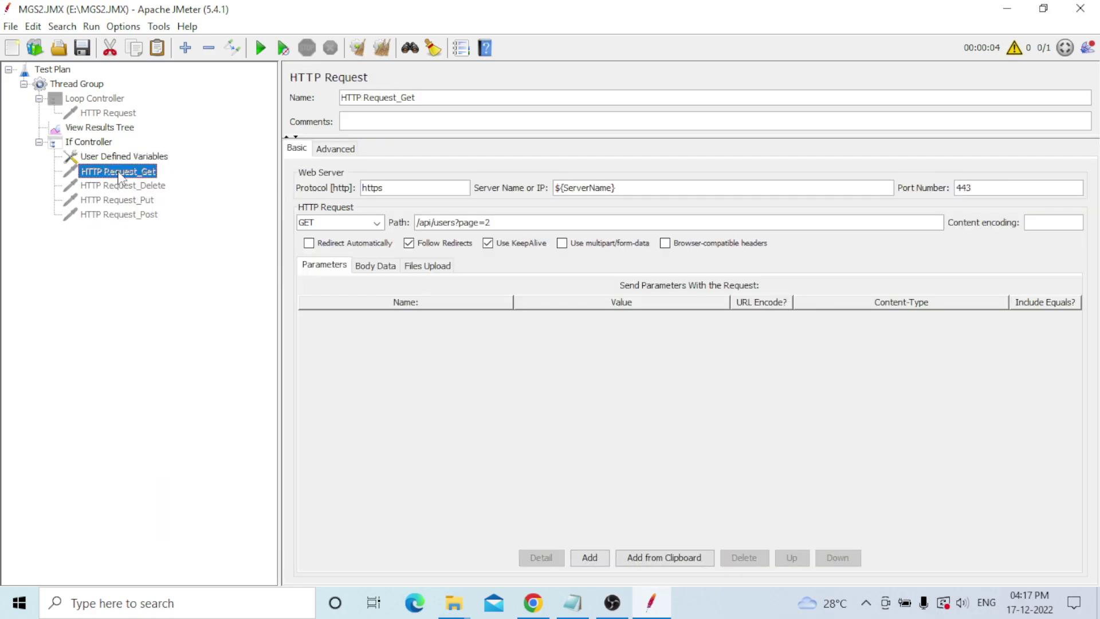
pyautogui.rightClick(127, 174)
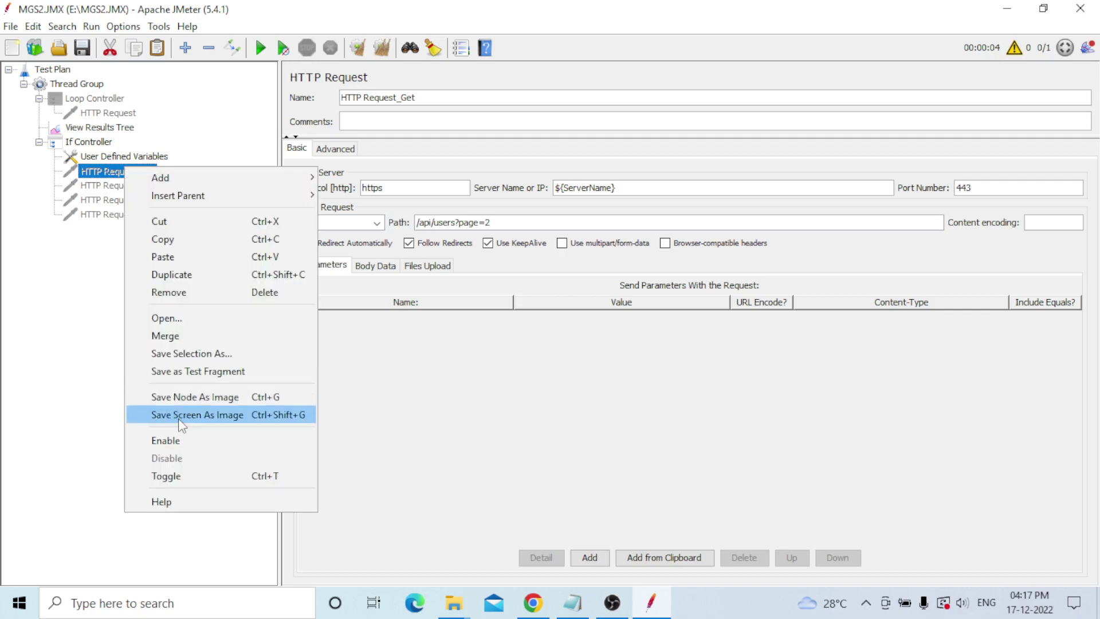
pyautogui.press('Escape')
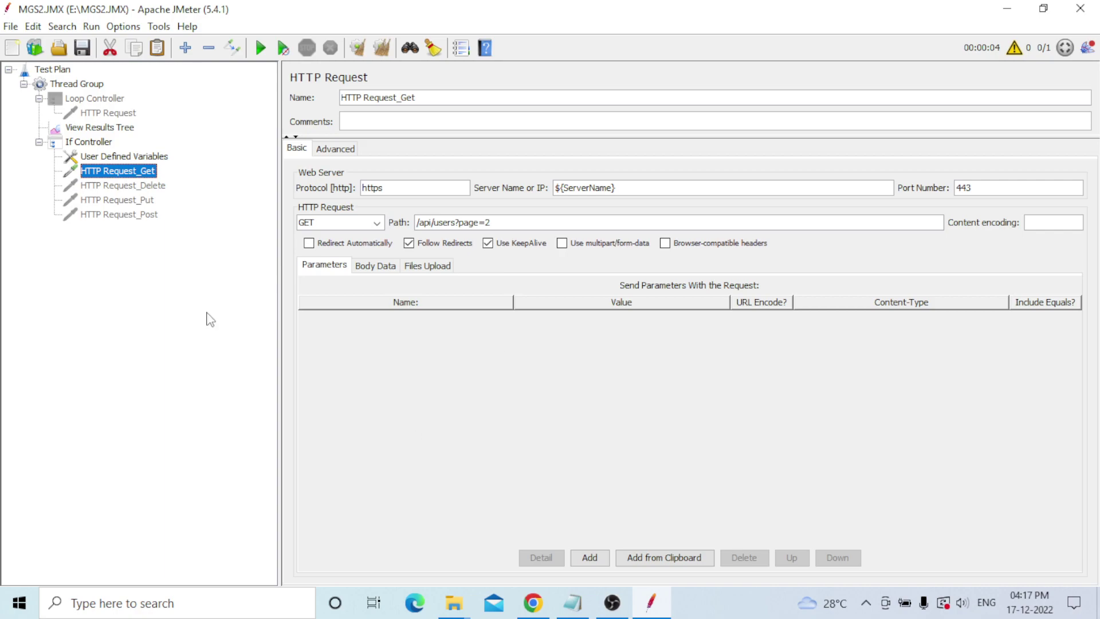
pyautogui.moveTo(575, 613)
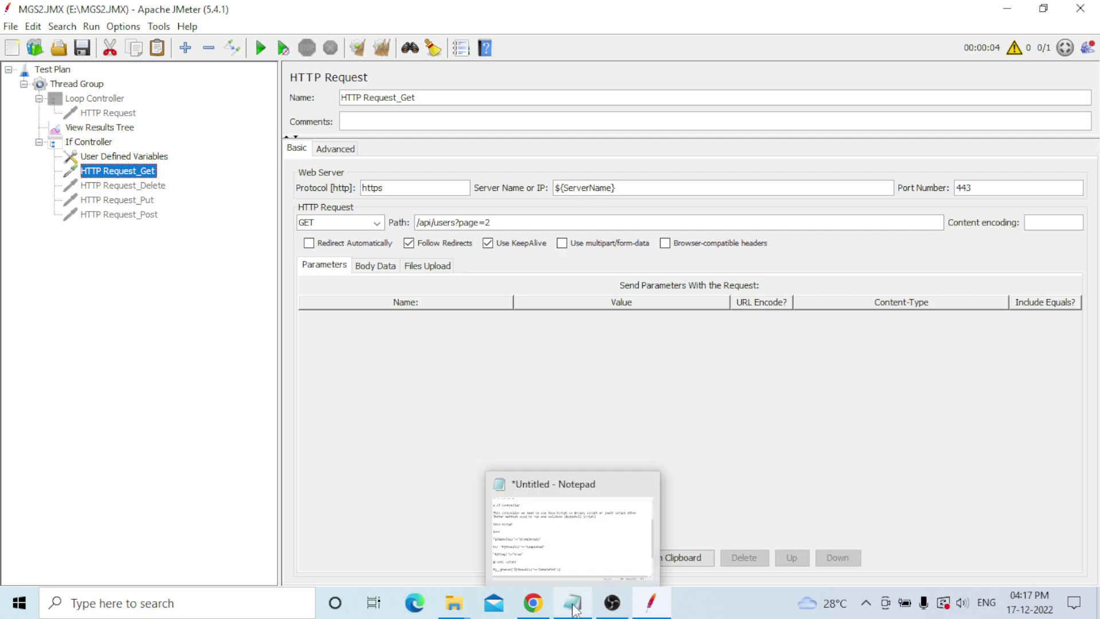
pyautogui.click(248, 608)
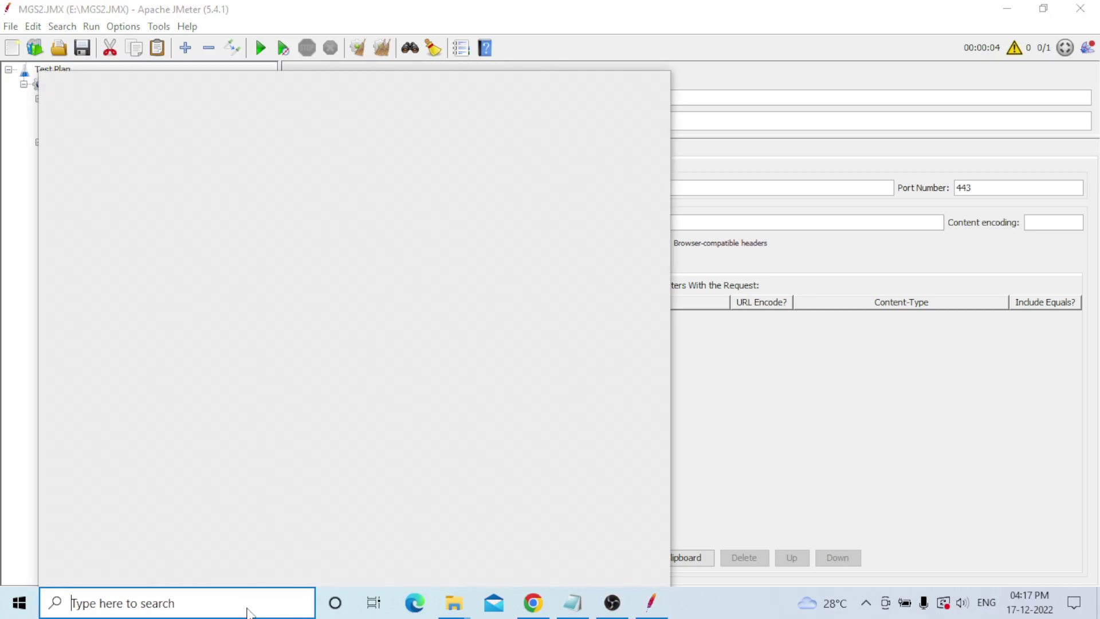
pyautogui.write('goo')
pyautogui.press('Escape')
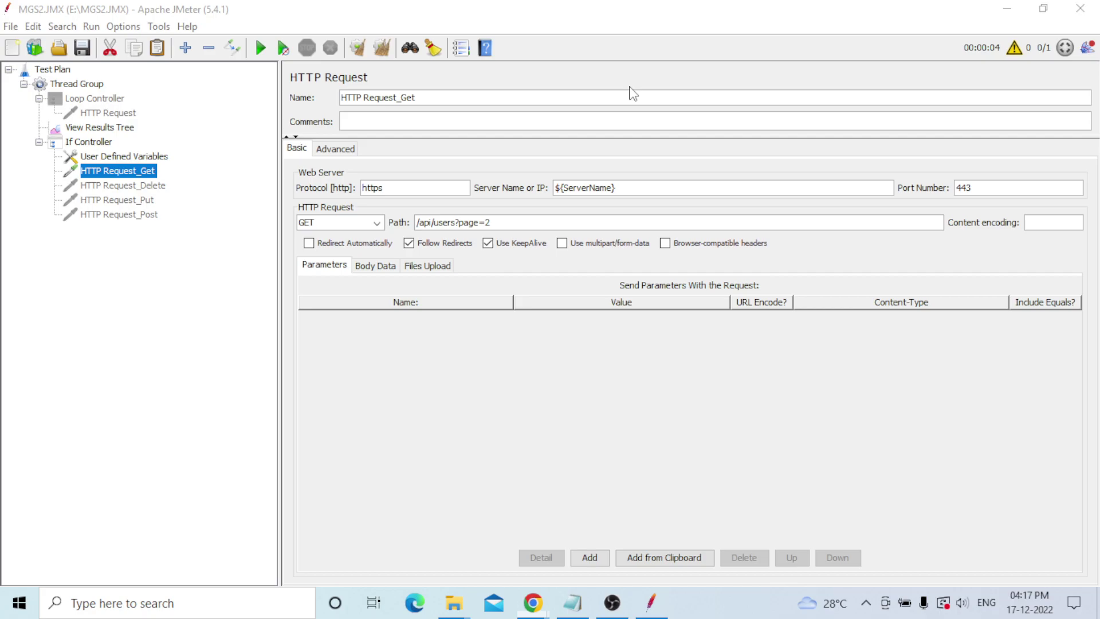
# Switch to Notepad and highlight the 1==1 example condition under Java Script
pyautogui.hotkey('alt', 'Tab')
pyautogui.hotkey('shift', 'Home')
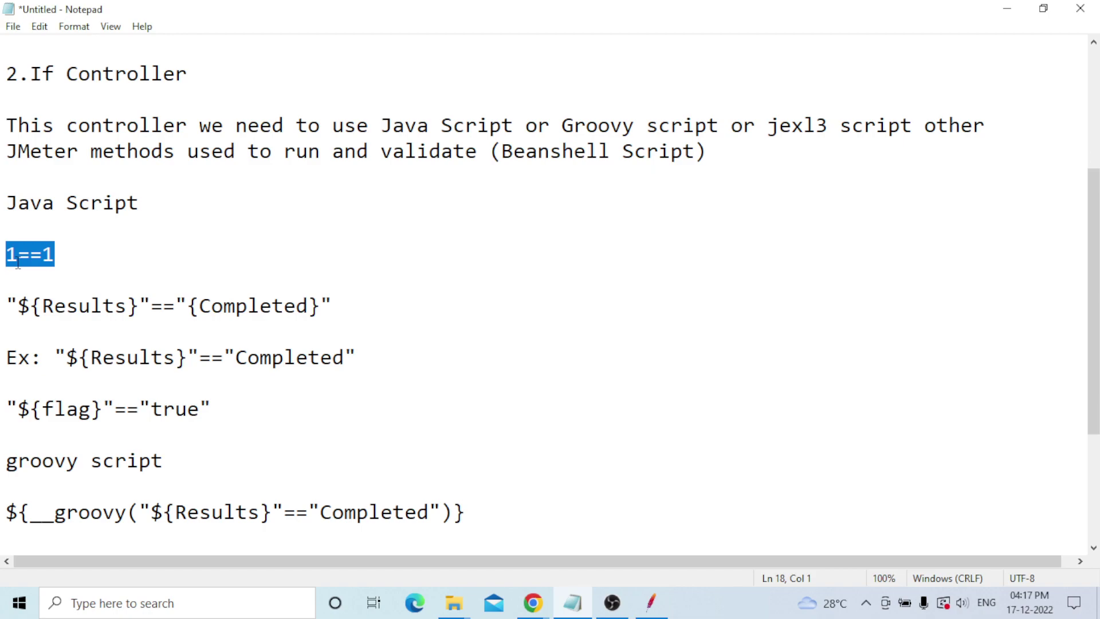
pyautogui.click(59, 254)
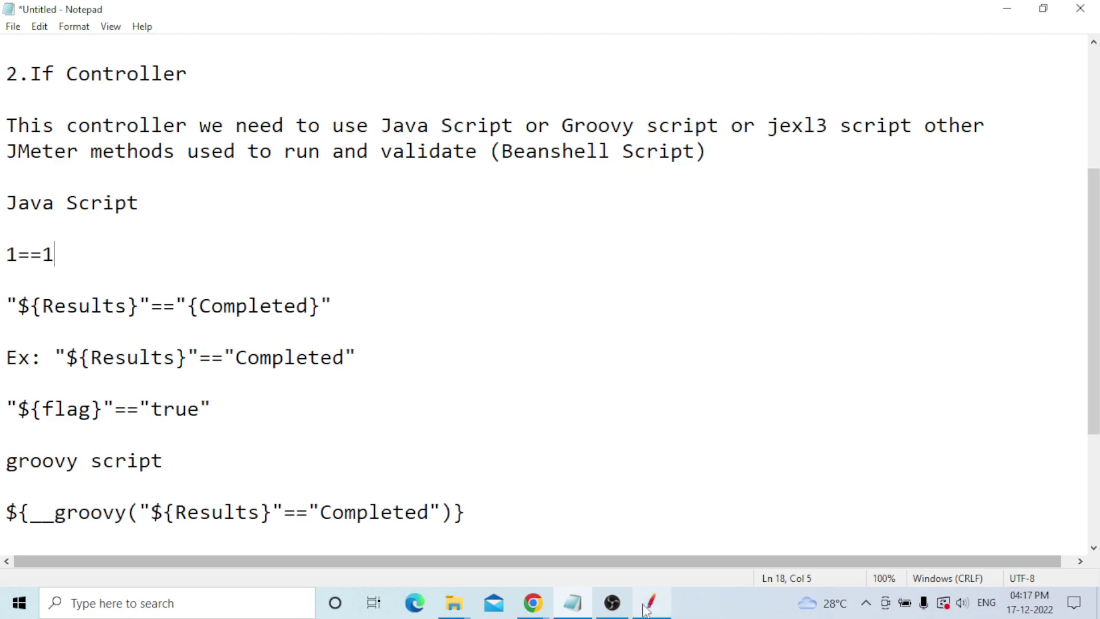
# Switch to the New Tab window in Google Chrome and open the developer tools console
pyautogui.moveTo(533, 603)
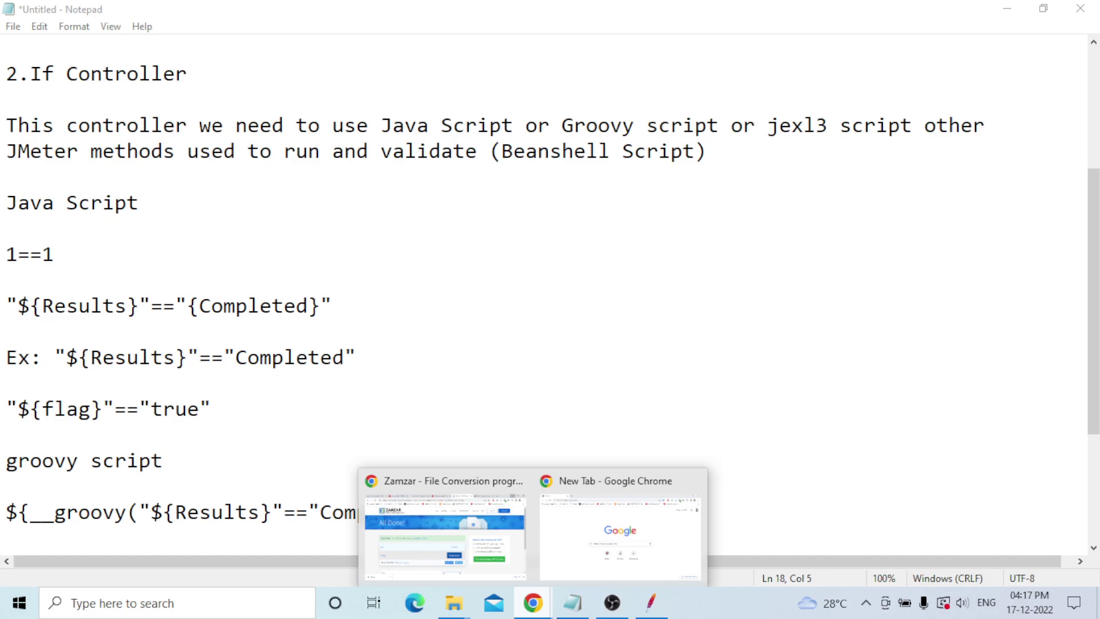
pyautogui.click(620, 536)
pyautogui.rightClick(801, 349)
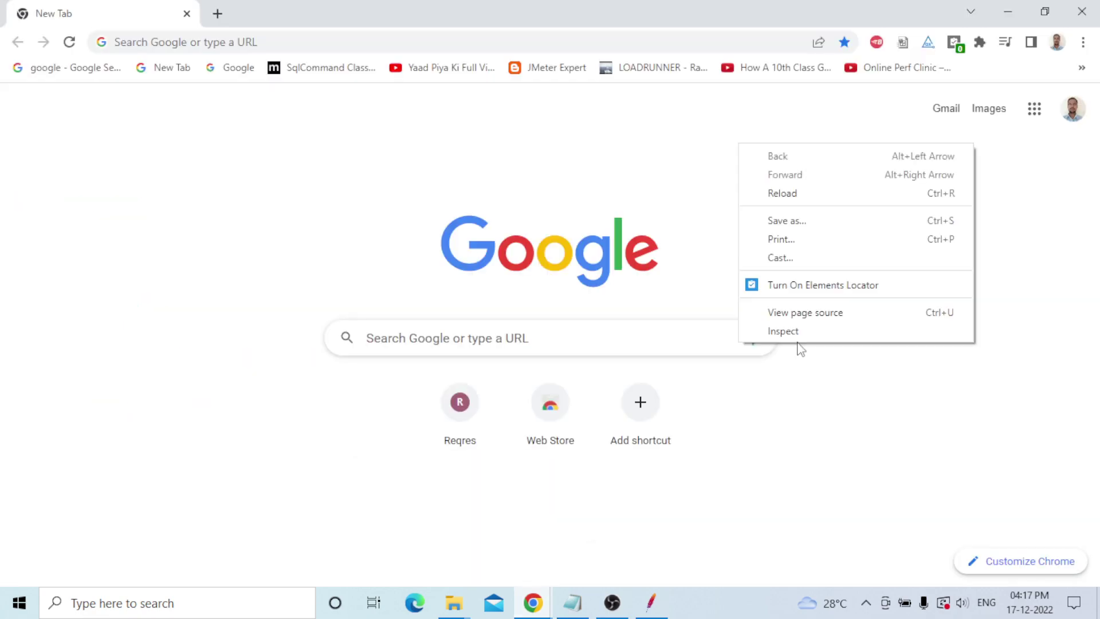
pyautogui.click(945, 371)
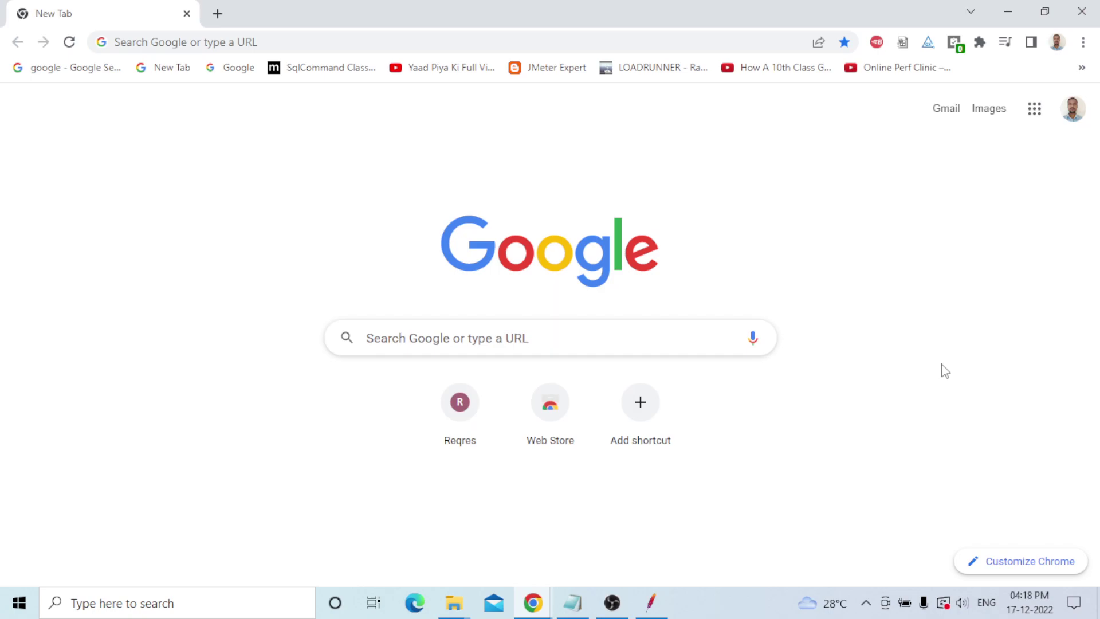
pyautogui.hotkey('ctrl', 'shift', 'i')
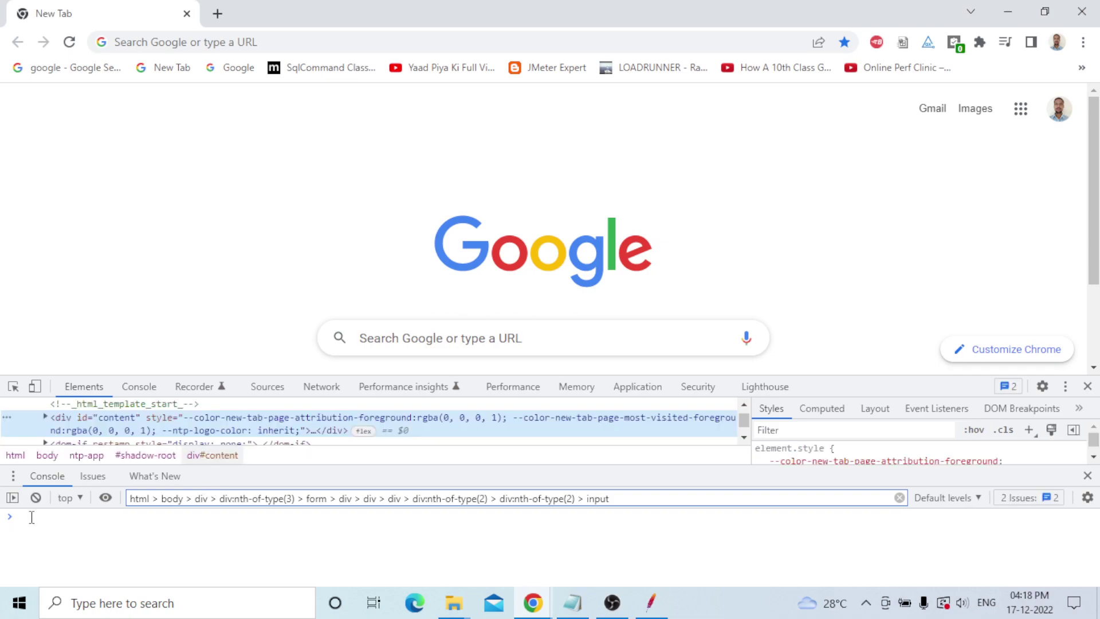
pyautogui.click(47, 477)
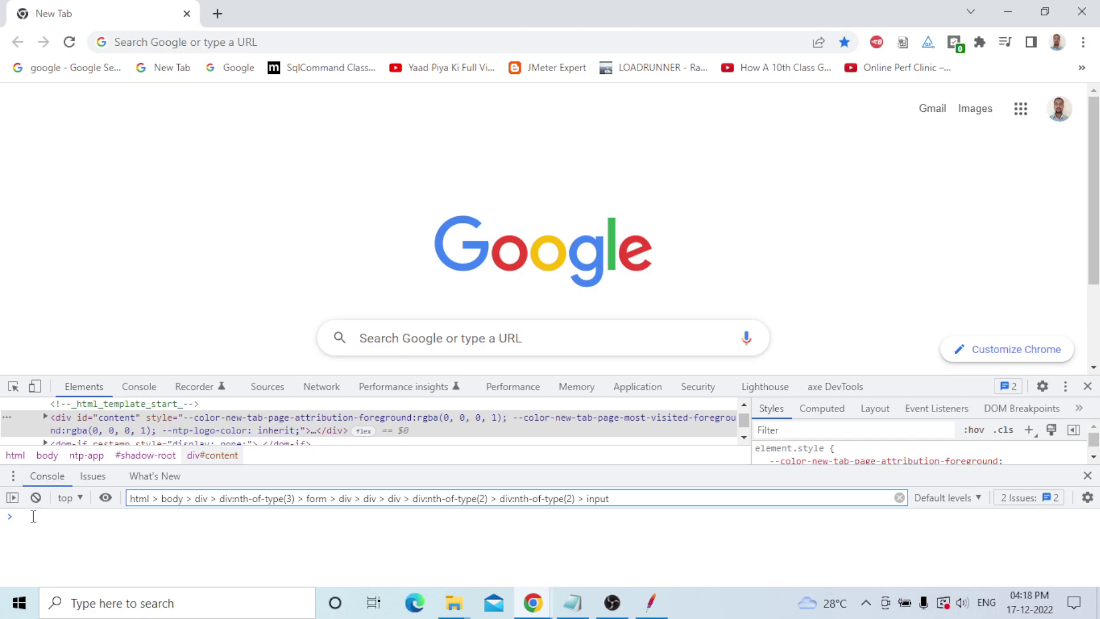
# Evaluate the expression 1==1 in the browser console
pyautogui.write('1')
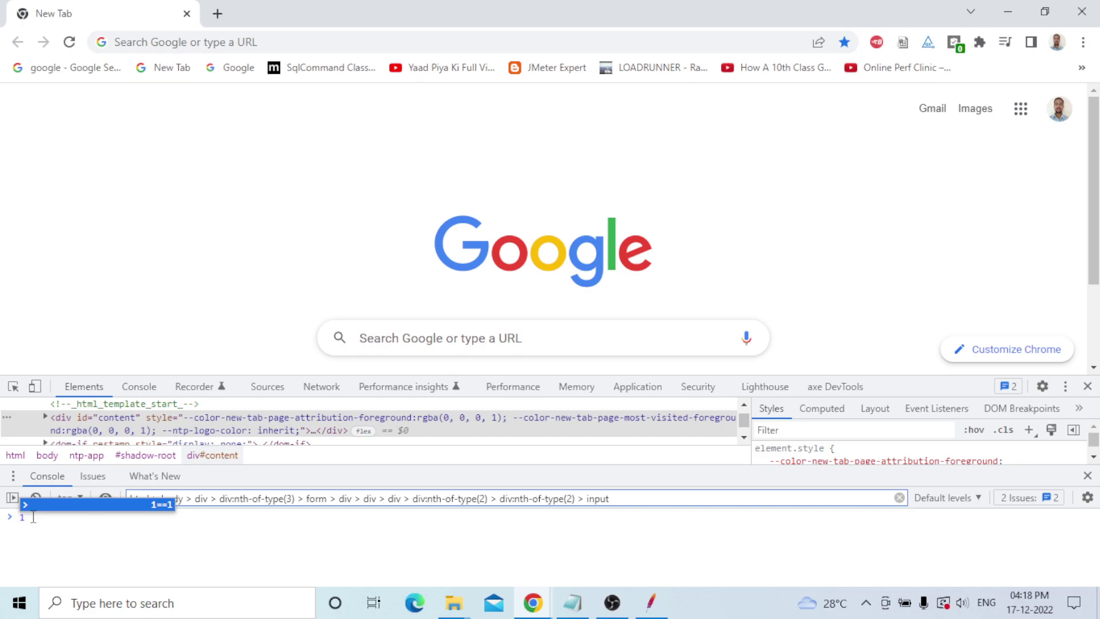
pyautogui.write('==1')
pyautogui.press('Return')
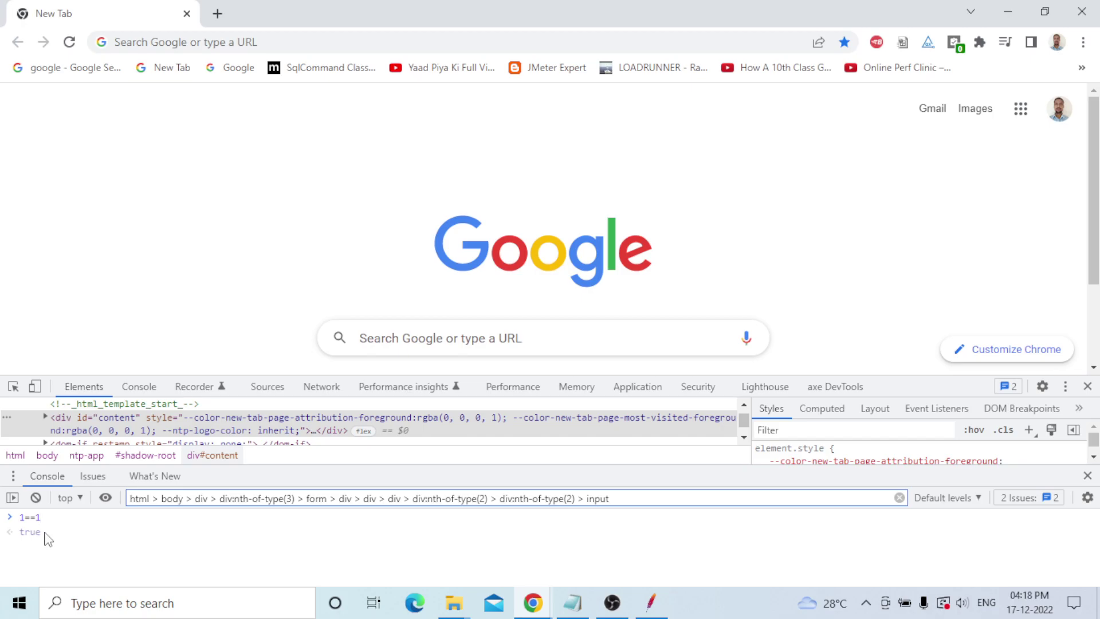
# Switch back to JMeter and review the User Defined Variables and the HTTP requests under the If Controller
pyautogui.hotkey('alt', 'Tab')
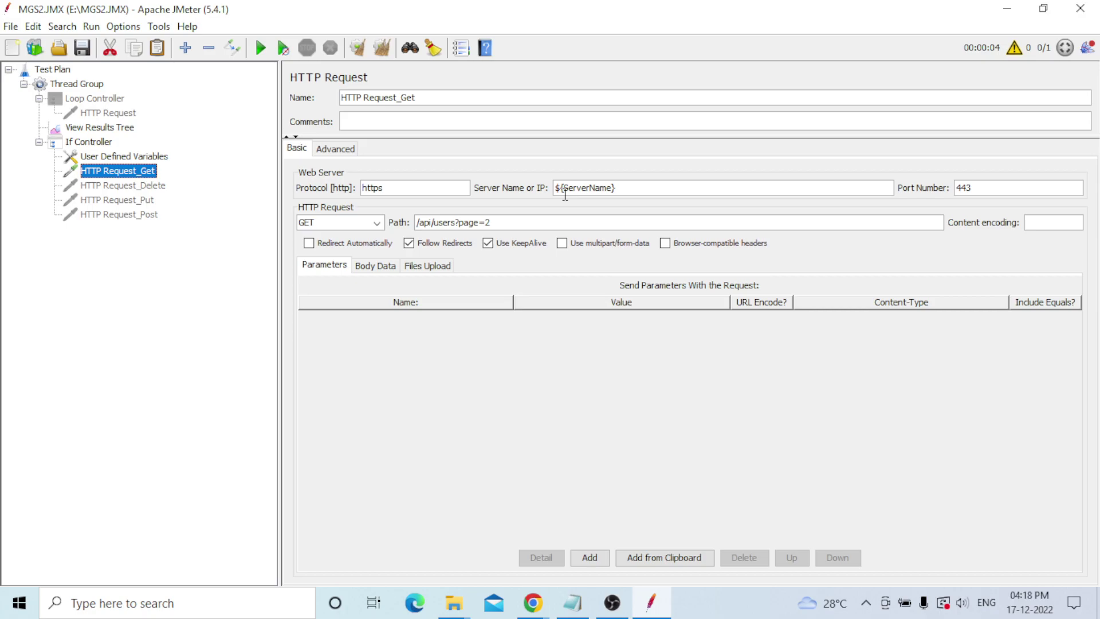
pyautogui.click(117, 158)
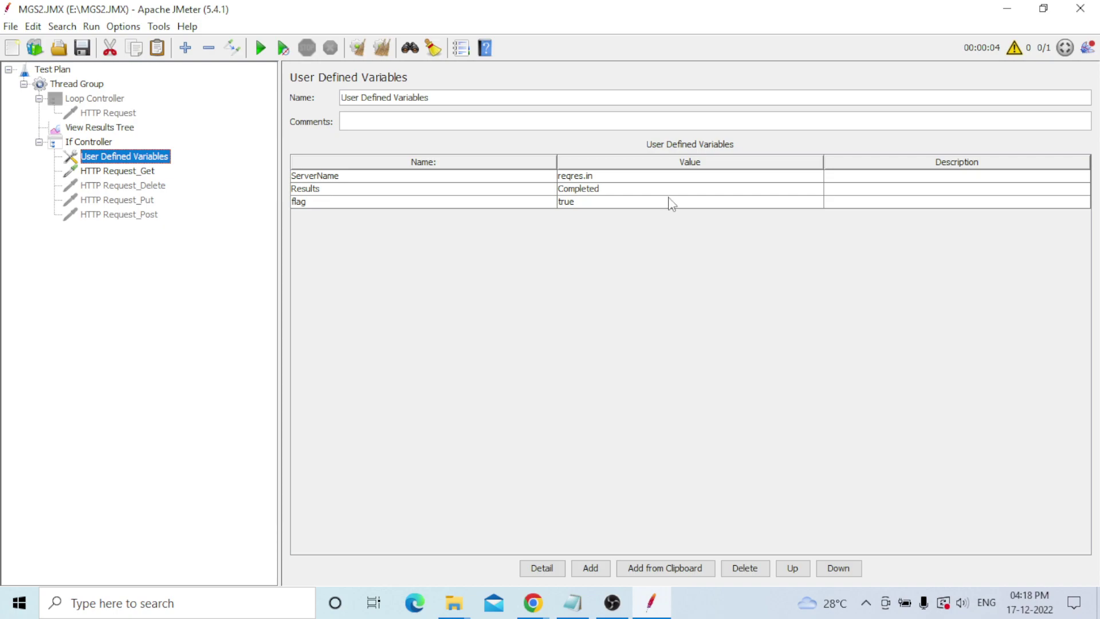
pyautogui.click(127, 173)
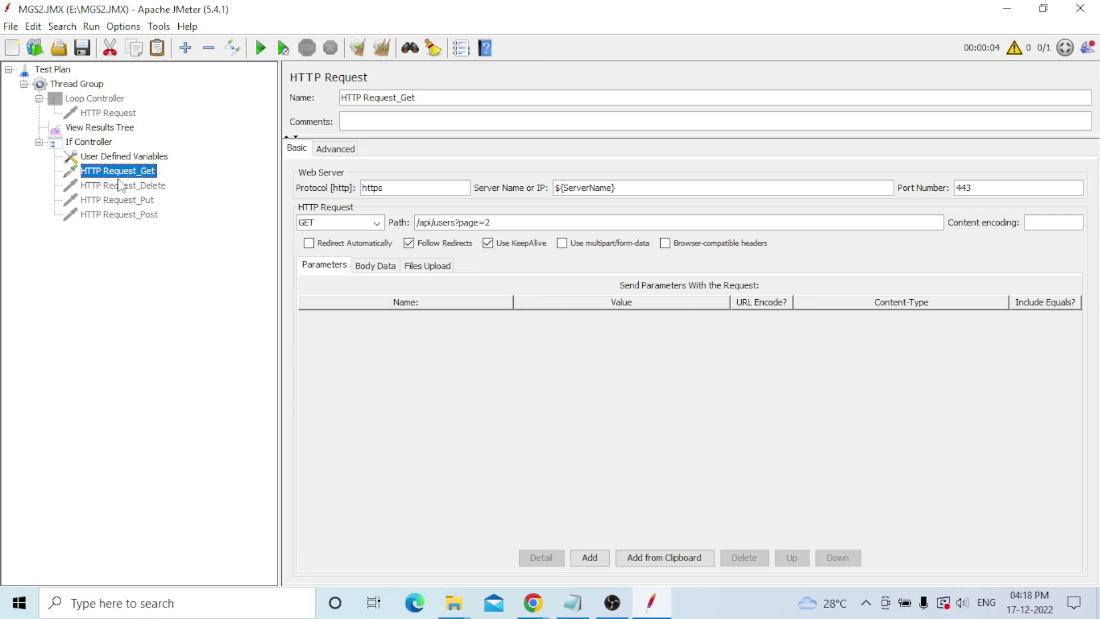
pyautogui.hotkey('ctrl', 'a')
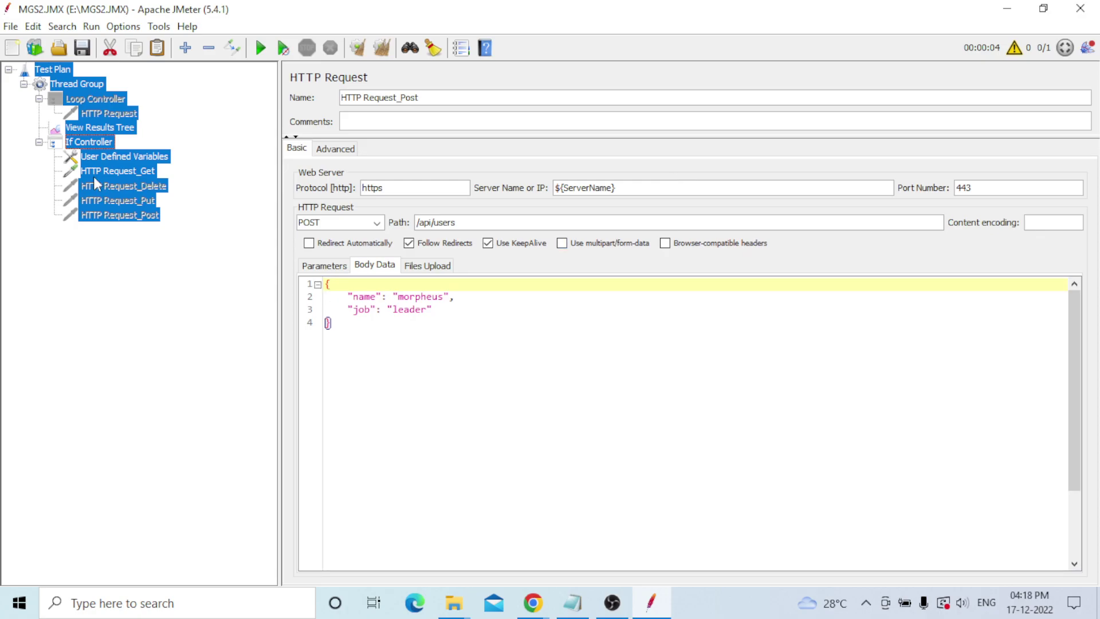
# Replace the If Controller's expression with 1==1, with "Interpret Condition as Variable Expression?" and "Evaluate for all children?" turned off
pyautogui.click(89, 141)
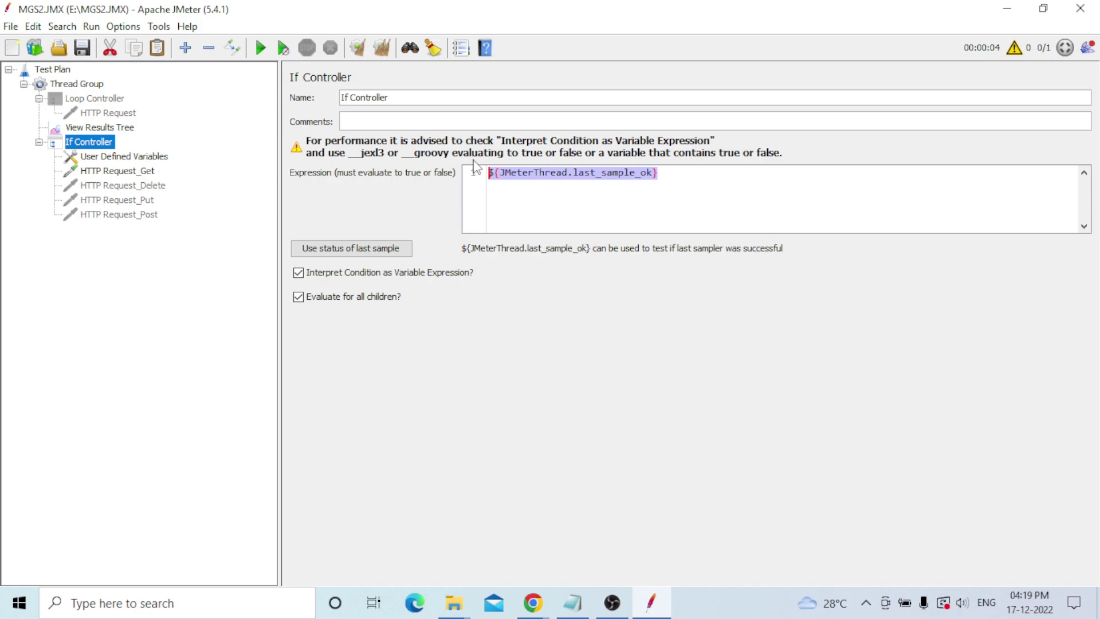
pyautogui.press('Delete')
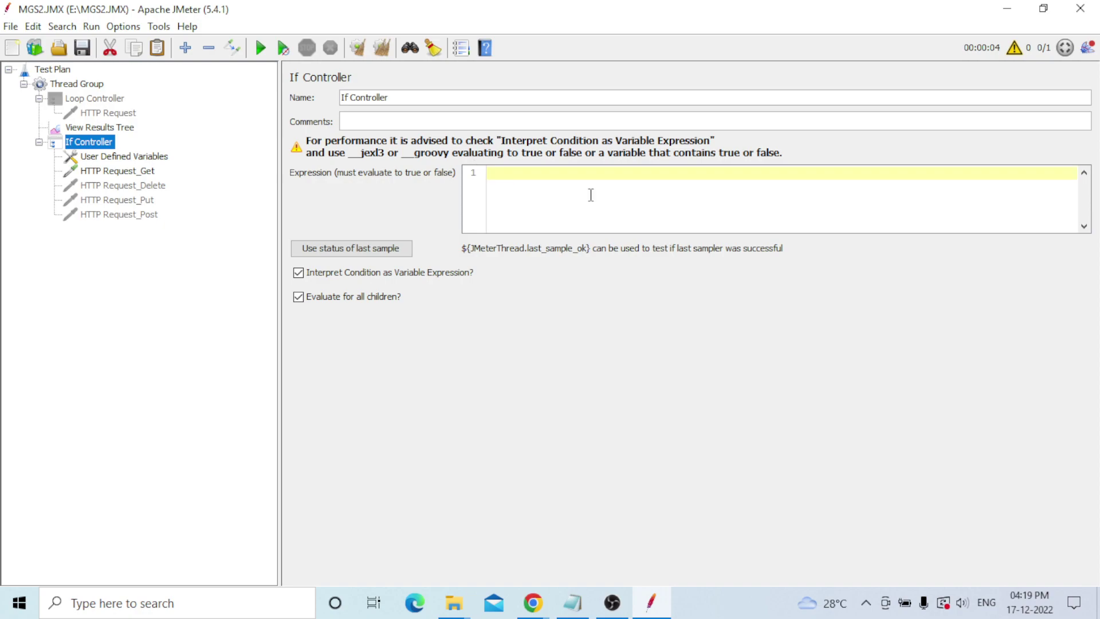
pyautogui.click(298, 296)
pyautogui.click(298, 272)
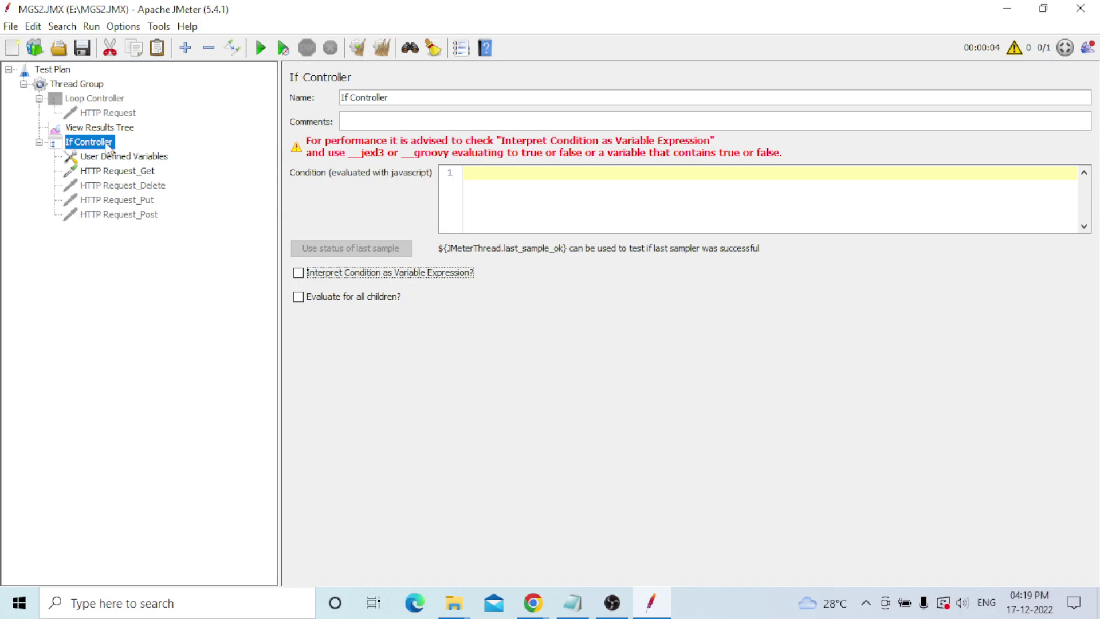
pyautogui.click(494, 176)
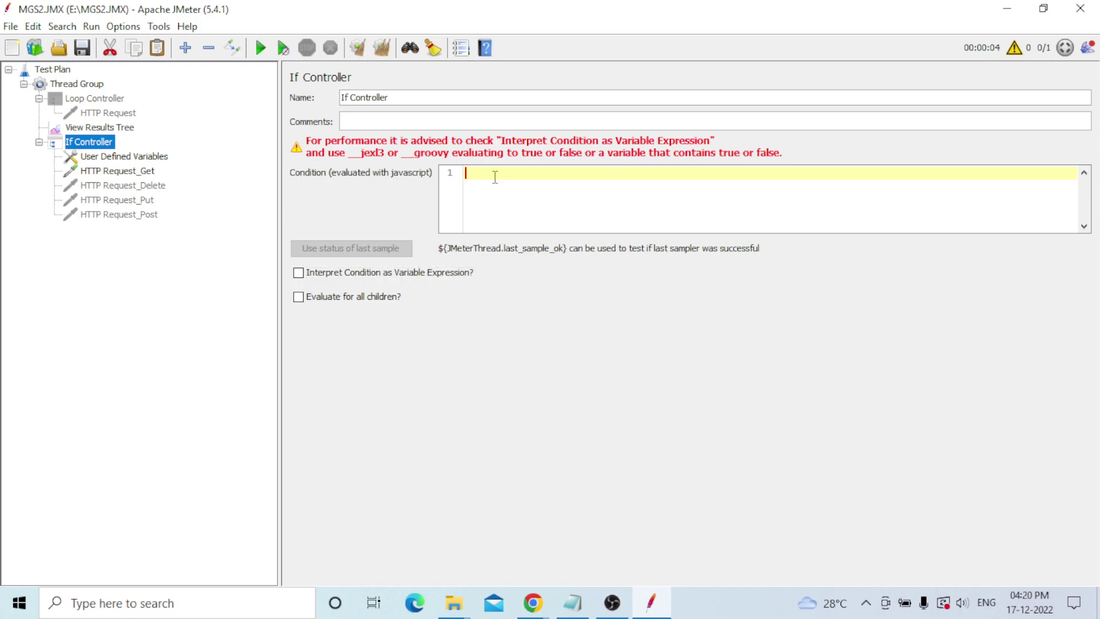
pyautogui.write('1==1')
# Clear the old results in View Results Tree, then run the test plan and open the HTTP Request_Get response
pyautogui.click(100, 127)
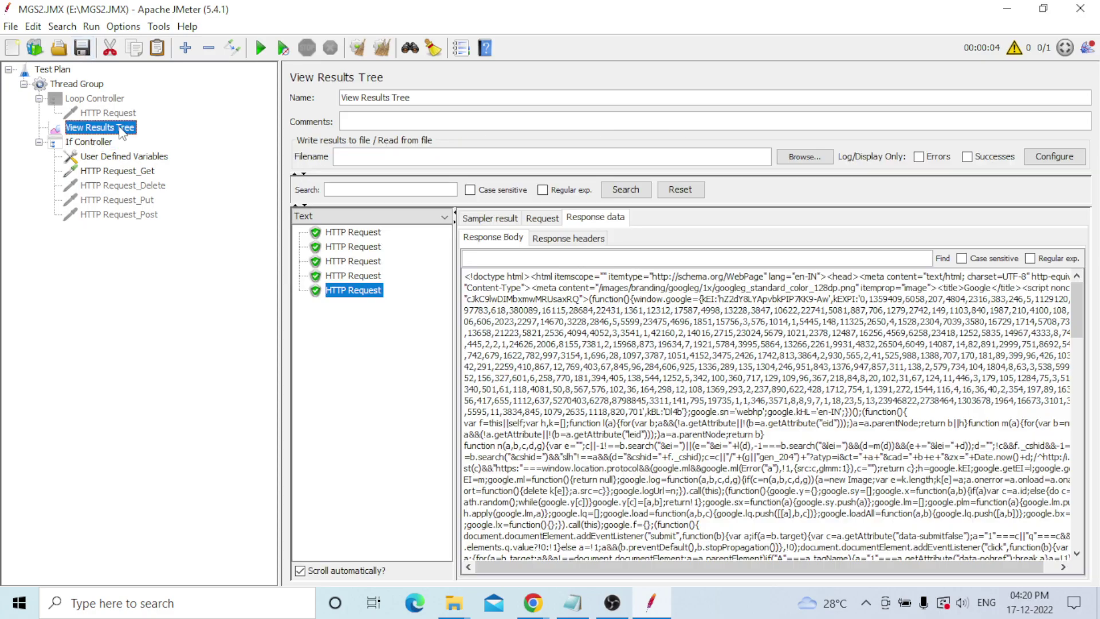
pyautogui.click(383, 48)
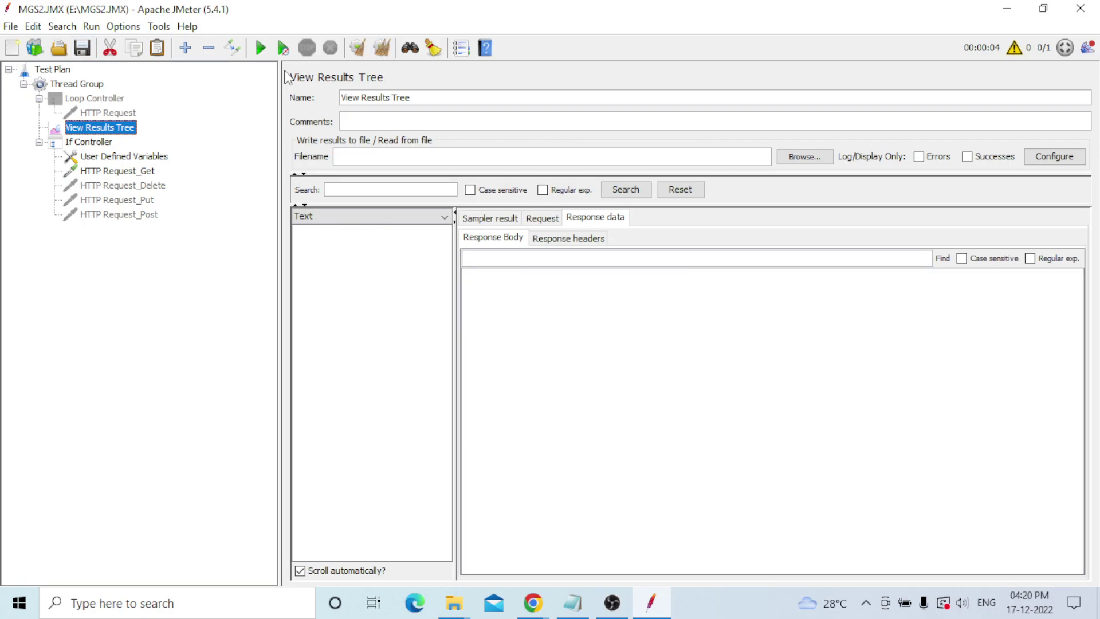
pyautogui.click(91, 85)
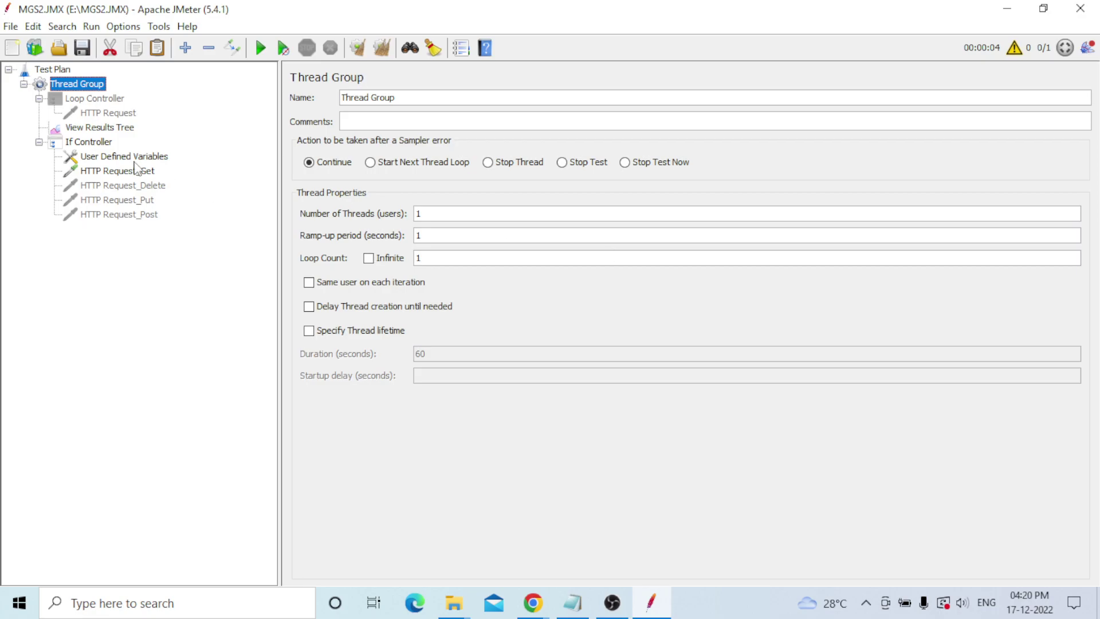
pyautogui.click(101, 128)
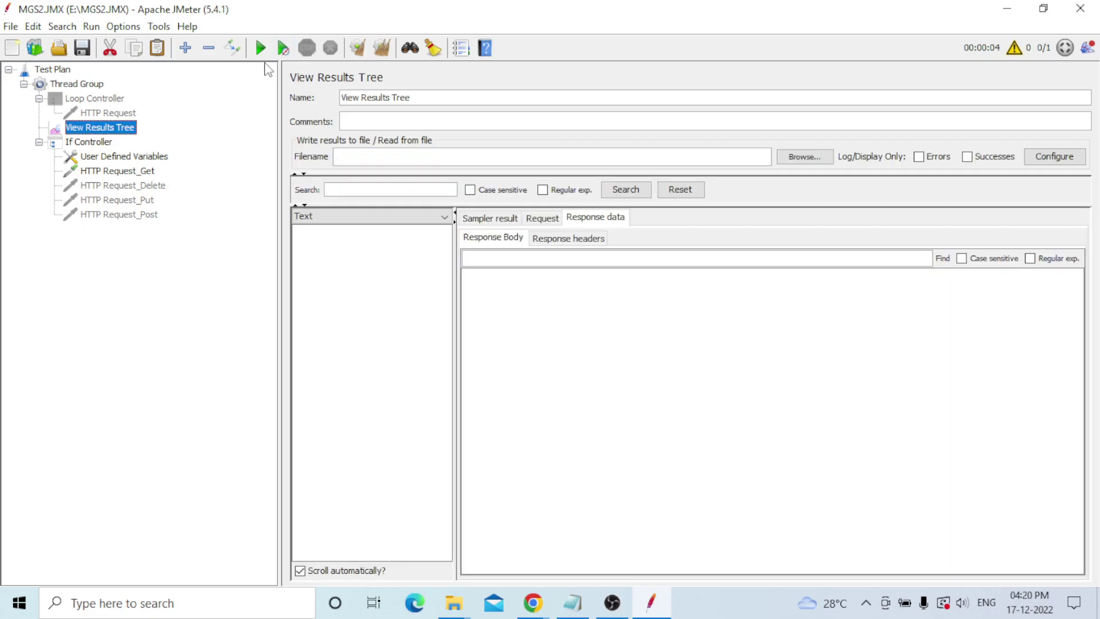
pyautogui.click(260, 48)
pyautogui.click(346, 235)
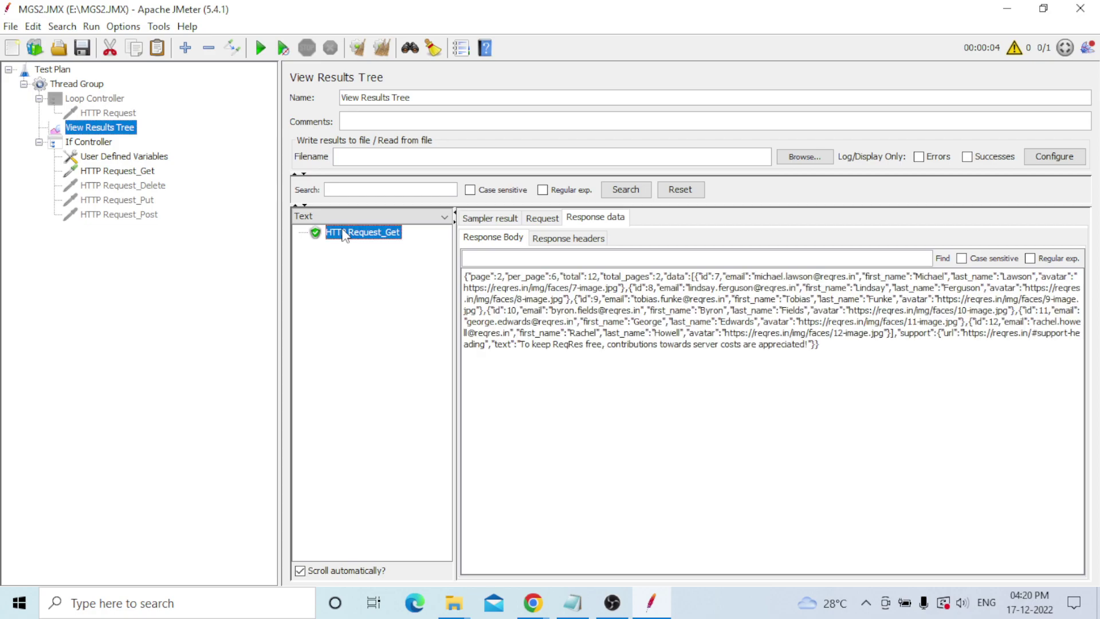
# Compare the If Controller's condition and the HTTP Request_Get settings with the response in View Results Tree
pyautogui.click(99, 143)
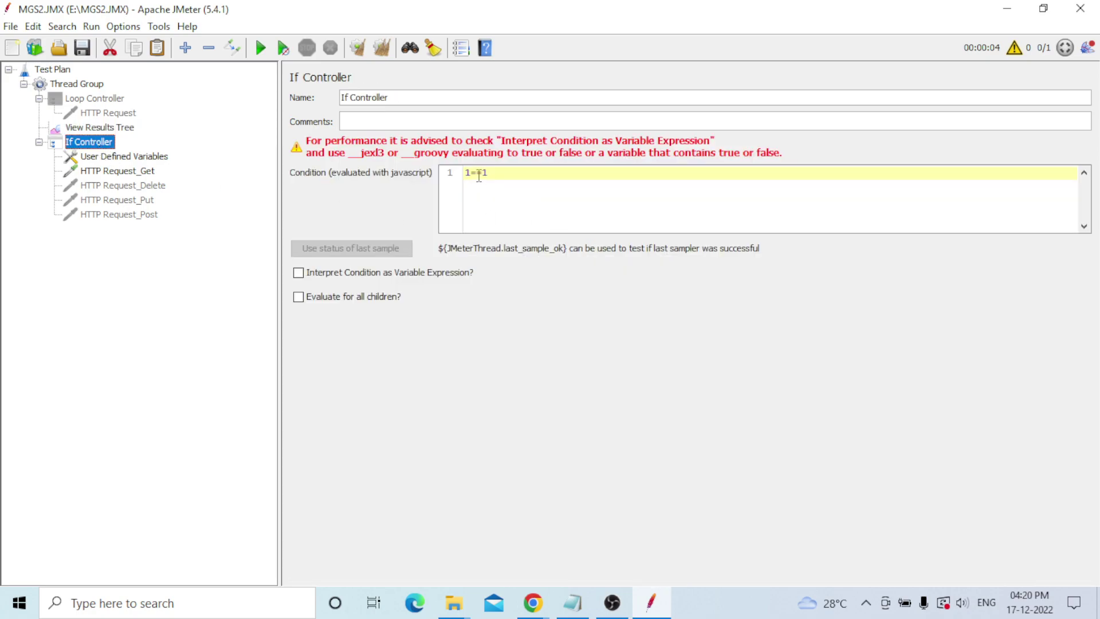
pyautogui.click(86, 172)
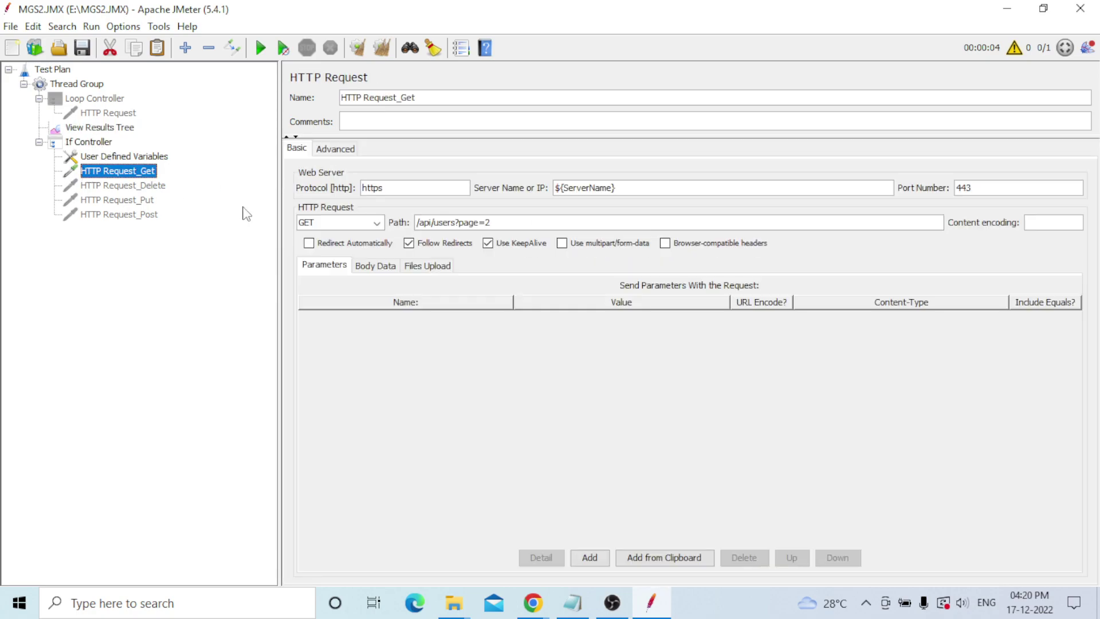
pyautogui.click(88, 143)
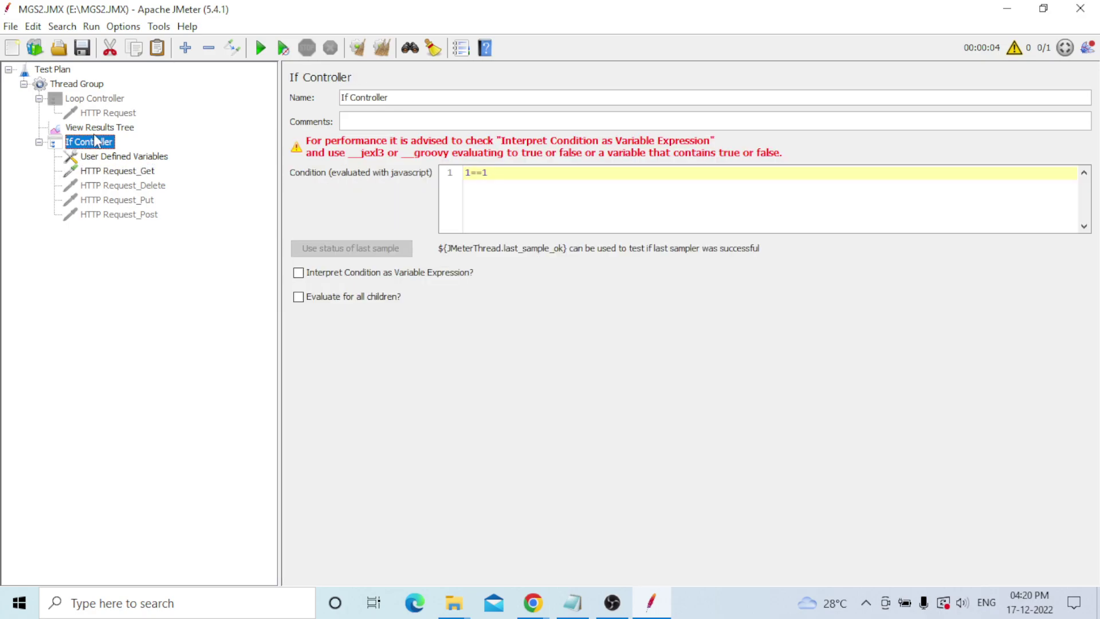
pyautogui.click(102, 129)
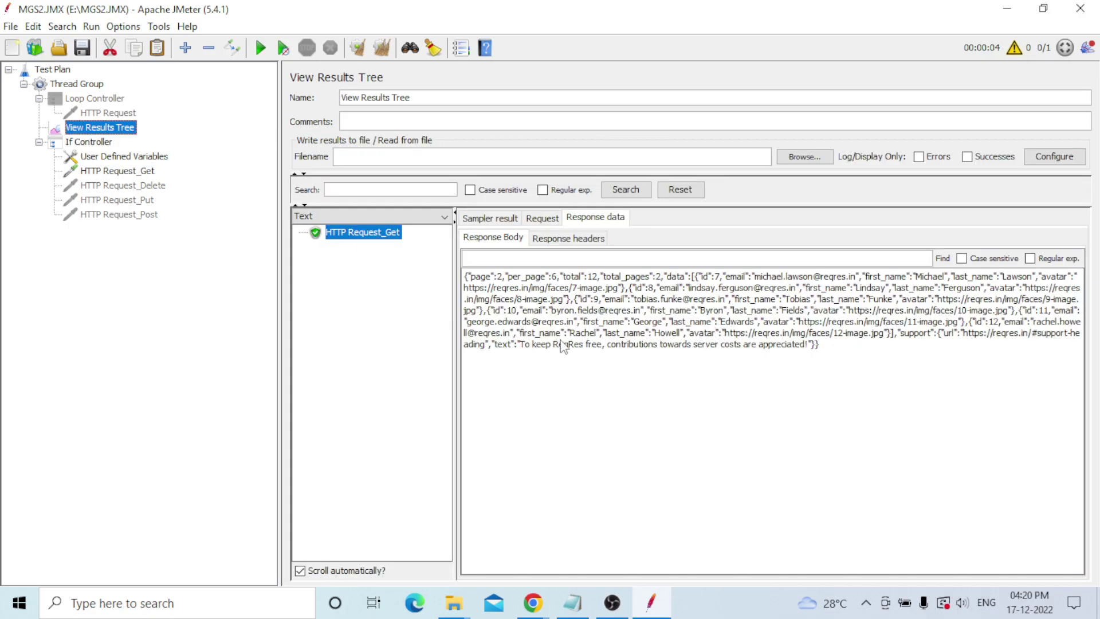
# Check the example conditions in Notepad against the User Defined Variables in JMeter
pyautogui.click(573, 599)
pyautogui.scroll(-1, 177, 280)
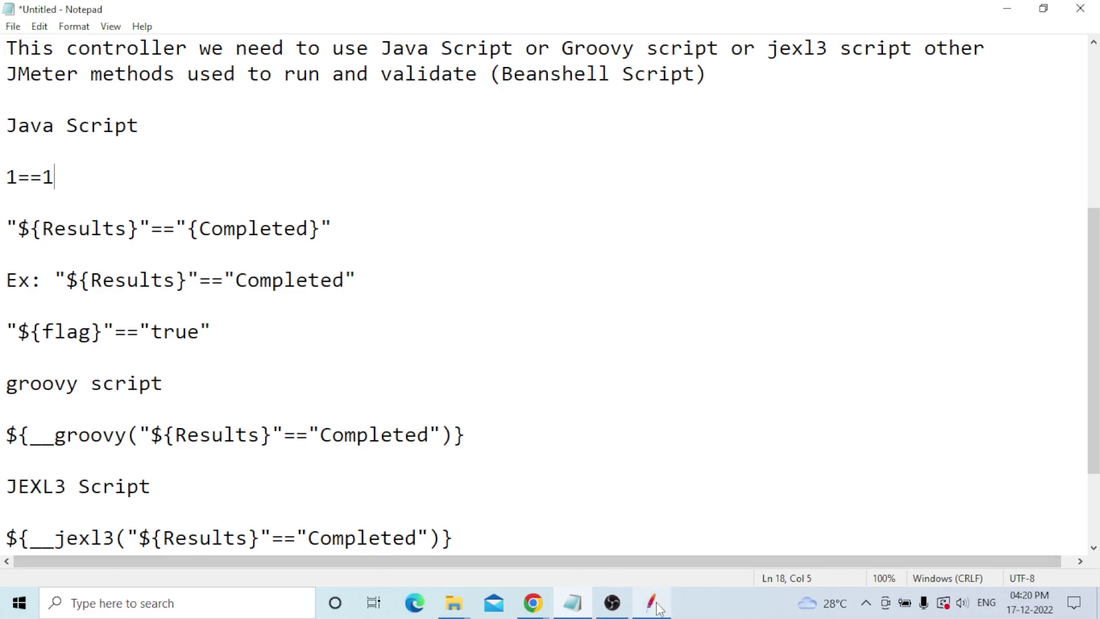
pyautogui.moveTo(659, 607)
pyautogui.click(686, 551)
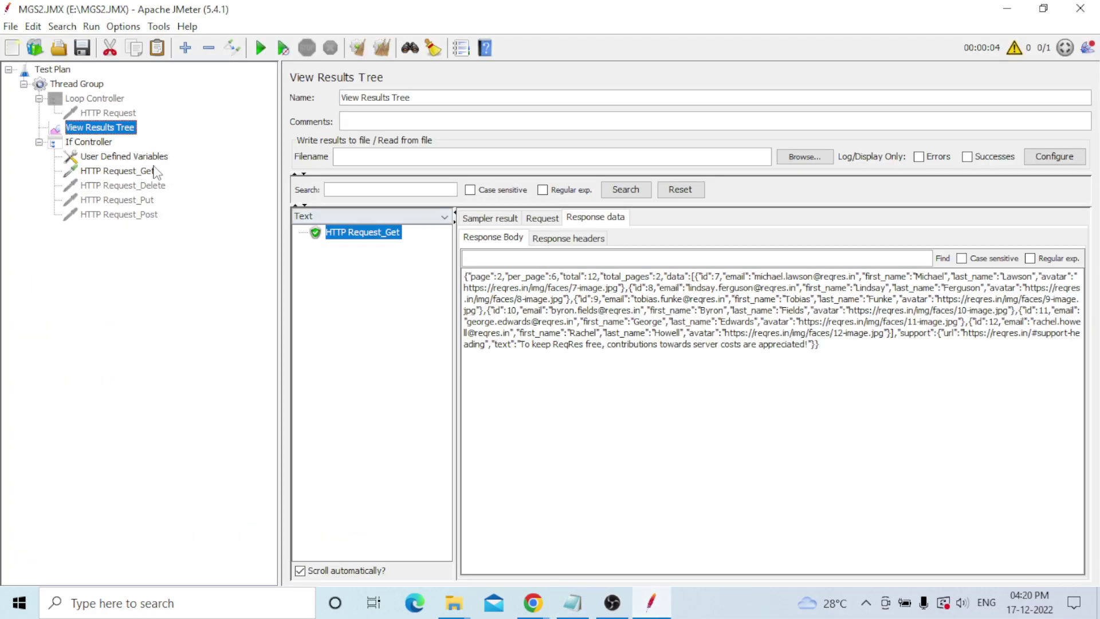
pyautogui.click(106, 157)
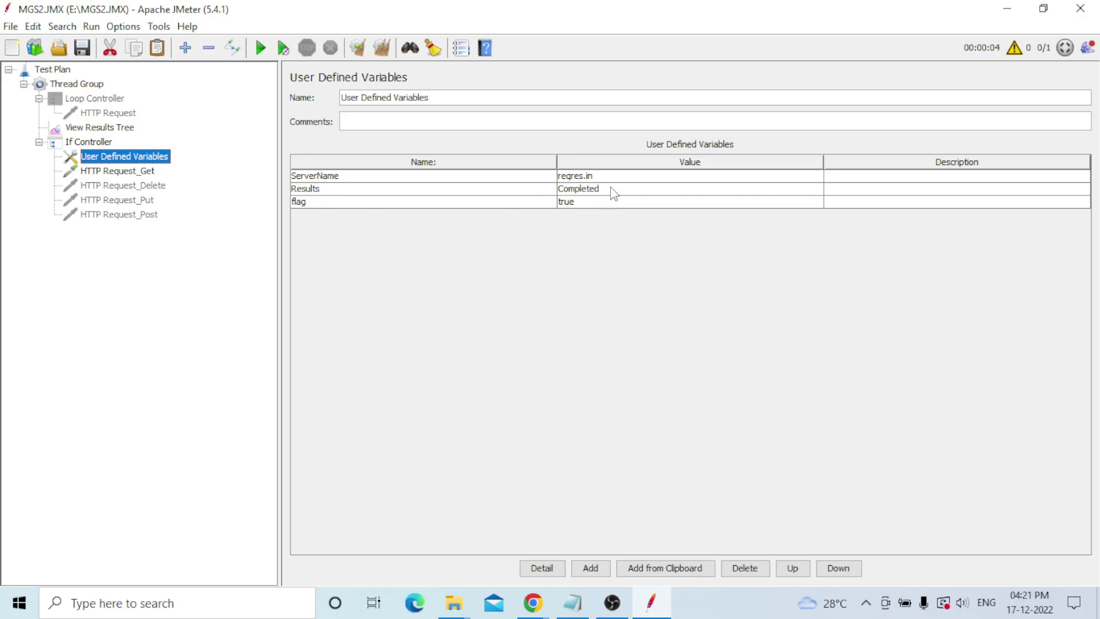
# Replace the If Controller's condition with "${Results}"=="{Completed}"
pyautogui.click(107, 142)
pyautogui.click(497, 179)
pyautogui.press('BackSpace')
pyautogui.press('BackSpace')
pyautogui.press('BackSpace')
pyautogui.press('BackSpace')
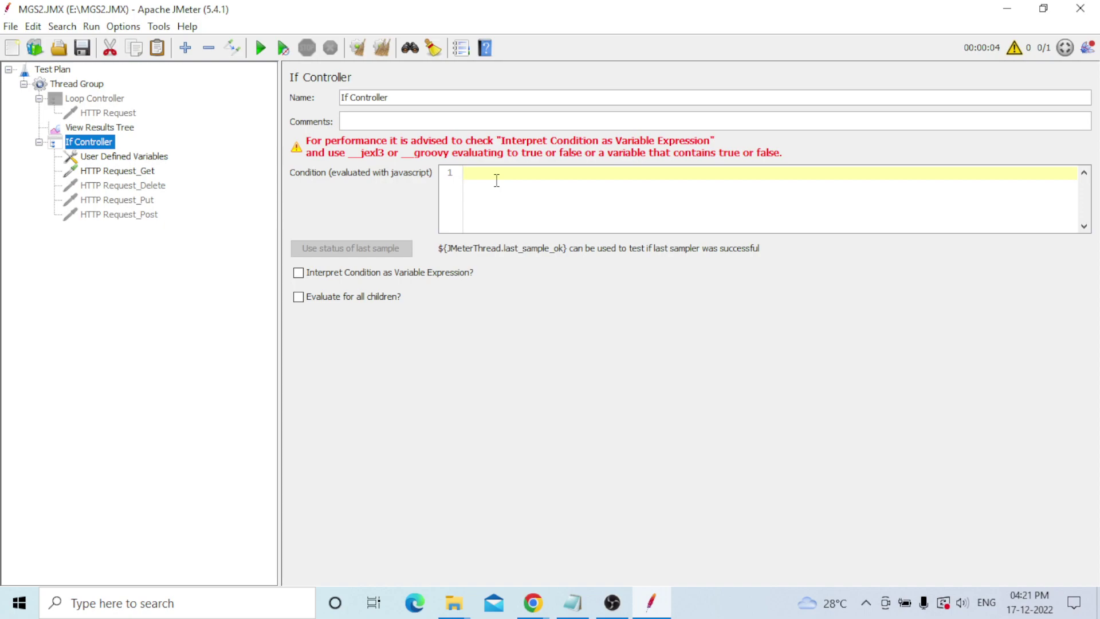
pyautogui.write('"${Results}"=="{Completed}"')
# Clear the previous run from View Results Tree and reopen the If Controller to check its condition
pyautogui.click(98, 128)
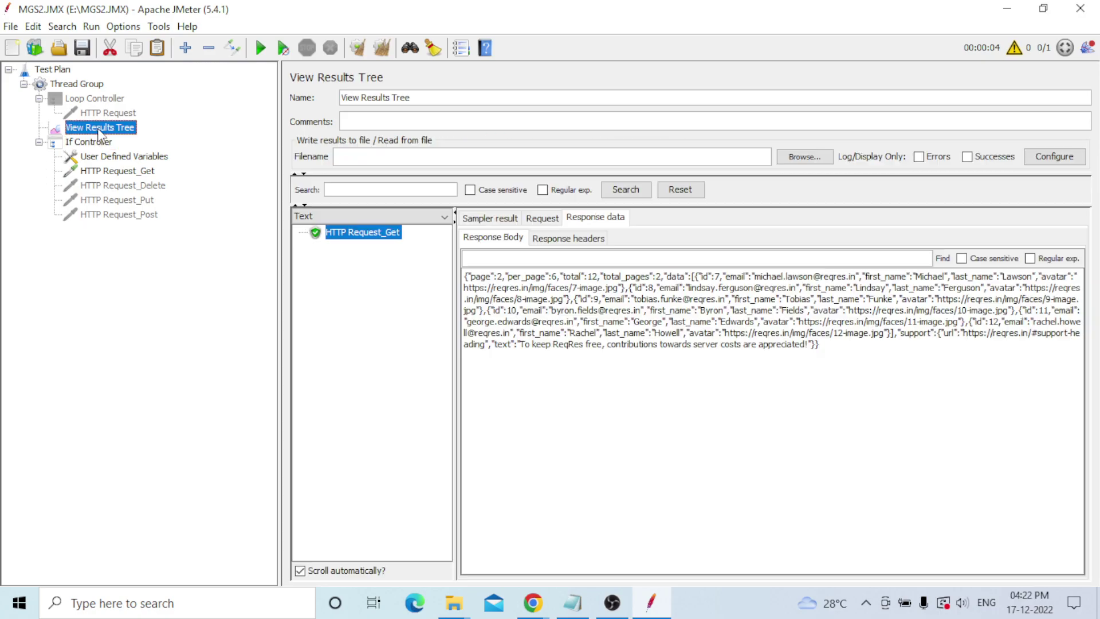
pyautogui.click(375, 47)
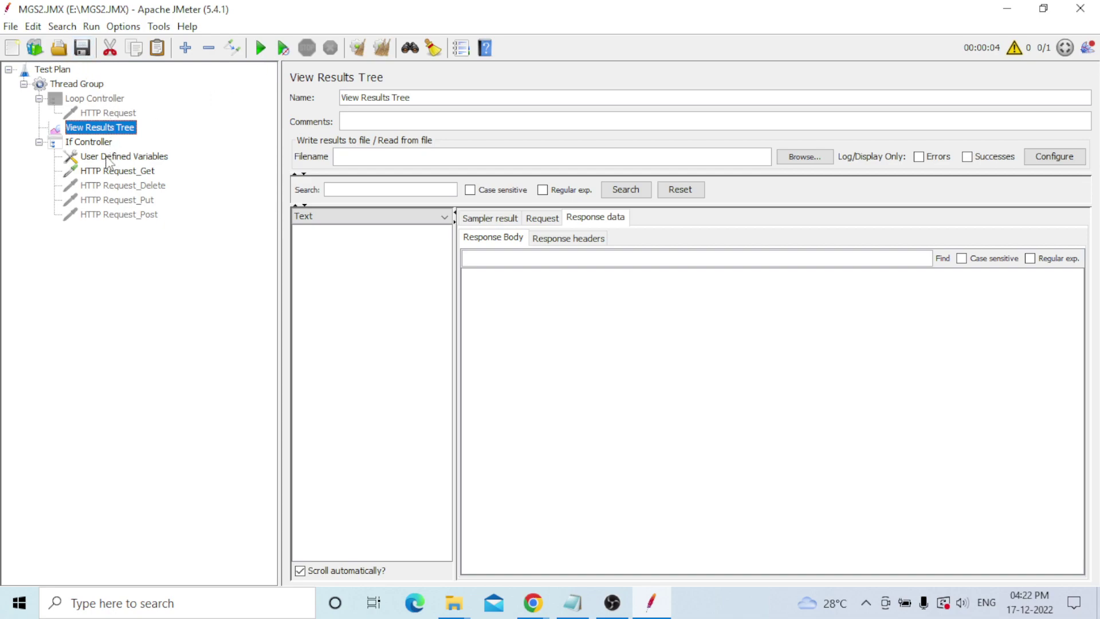
pyautogui.click(99, 143)
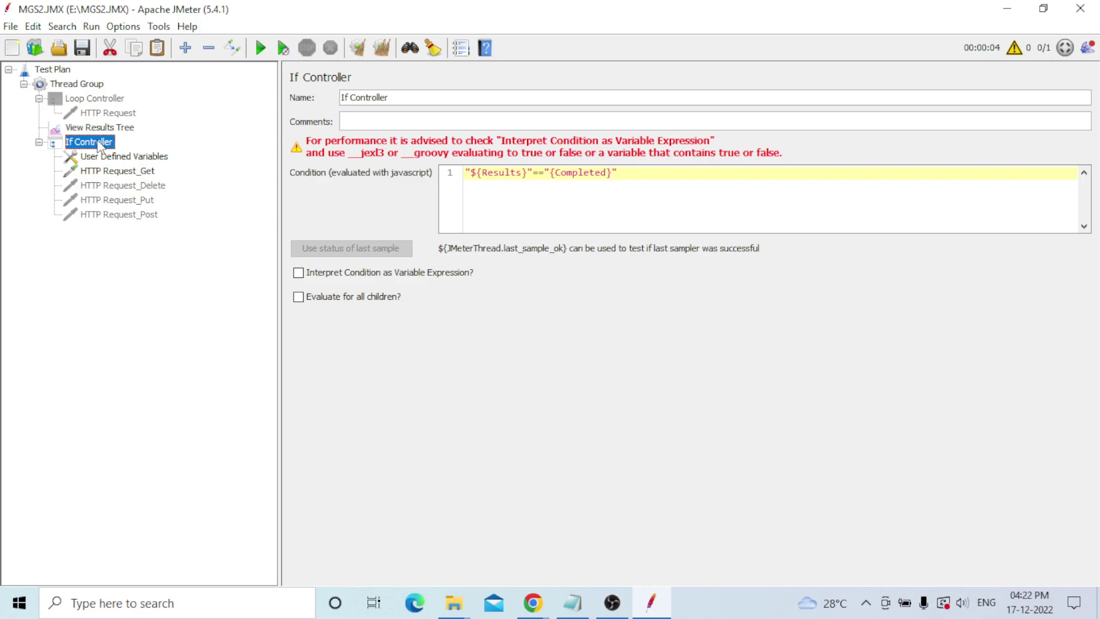
# Turn on Interpret Condition as Variable Expression for the If Controller, save the test plan and open View Results Tree
pyautogui.click(298, 273)
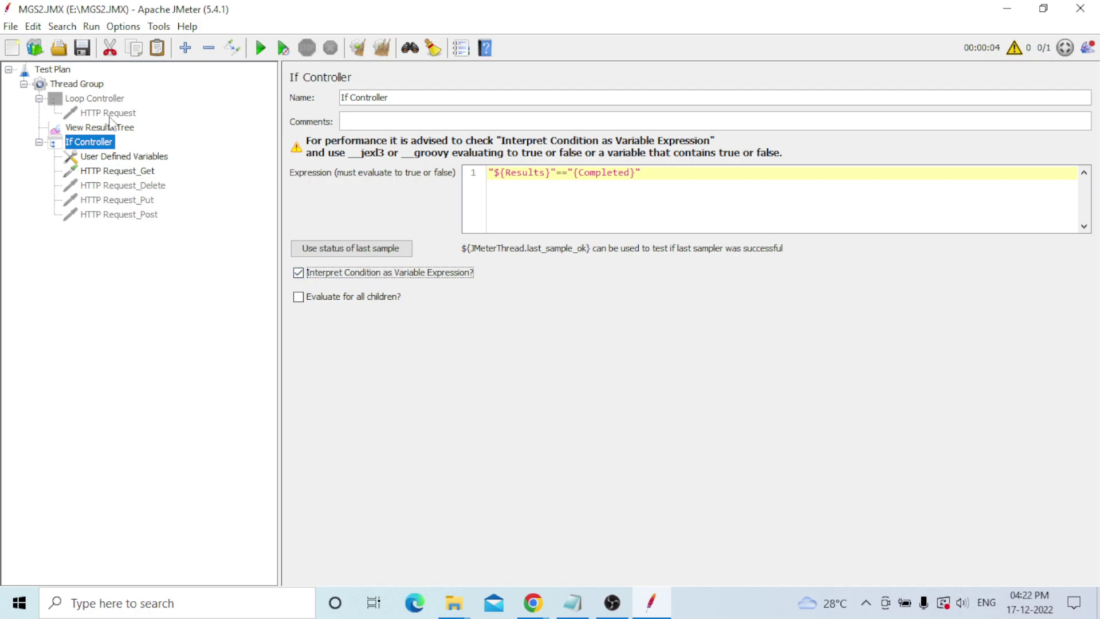
pyautogui.click(87, 50)
pyautogui.click(109, 113)
pyautogui.click(106, 128)
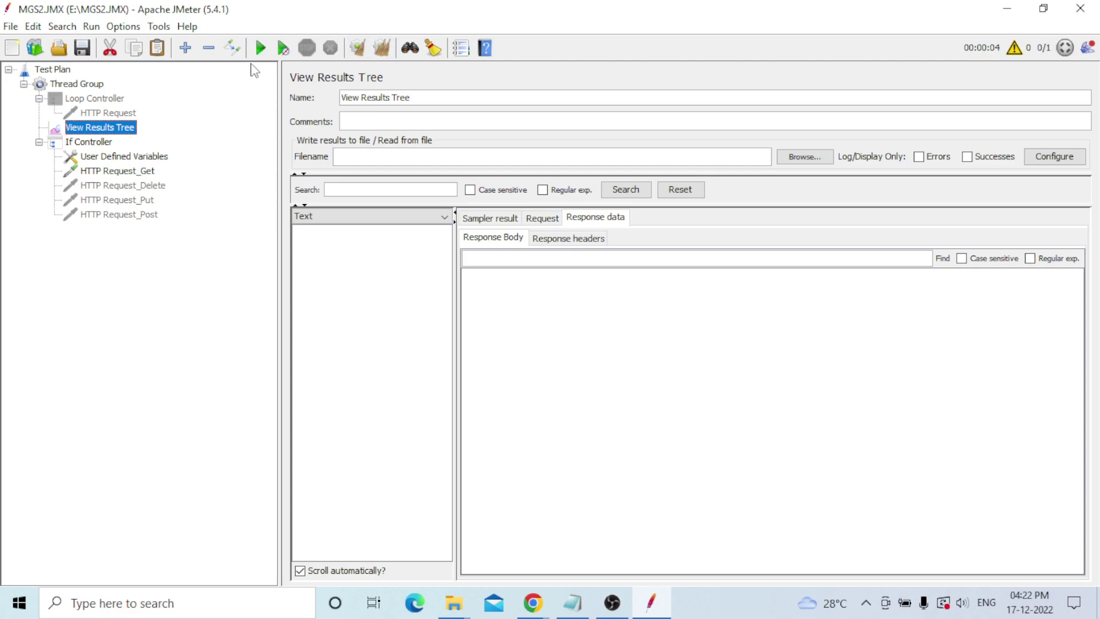
# Compare the server names in HTTP Request_Get and HTTP Request_Delete with the entries in User Defined Variables
pyautogui.click(101, 171)
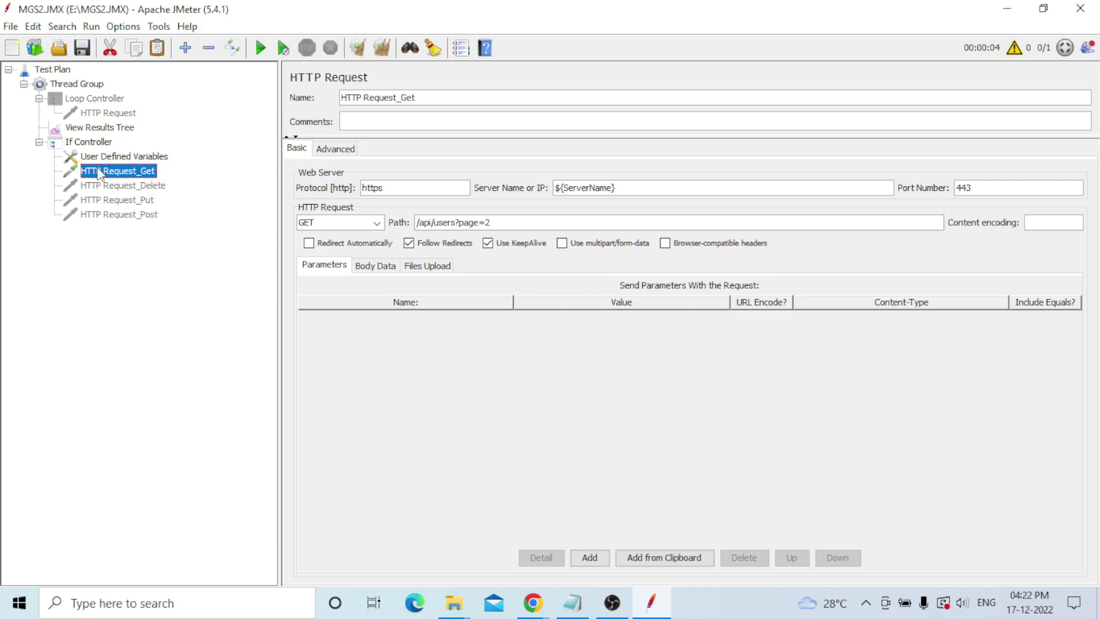
pyautogui.click(109, 187)
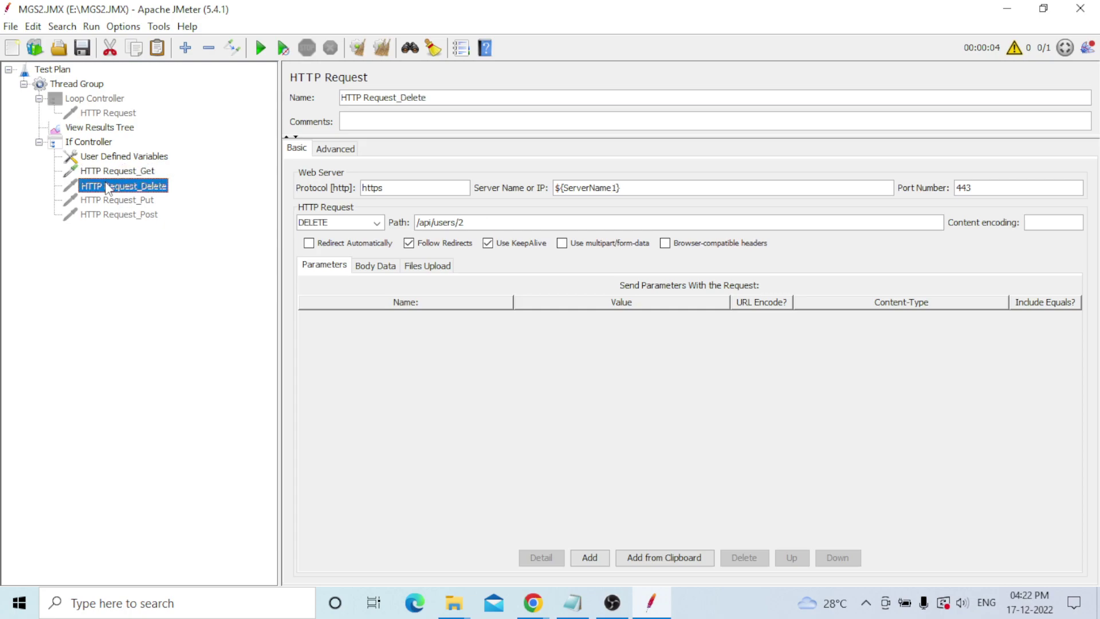
pyautogui.click(614, 187)
pyautogui.write('}')
pyautogui.click(138, 169)
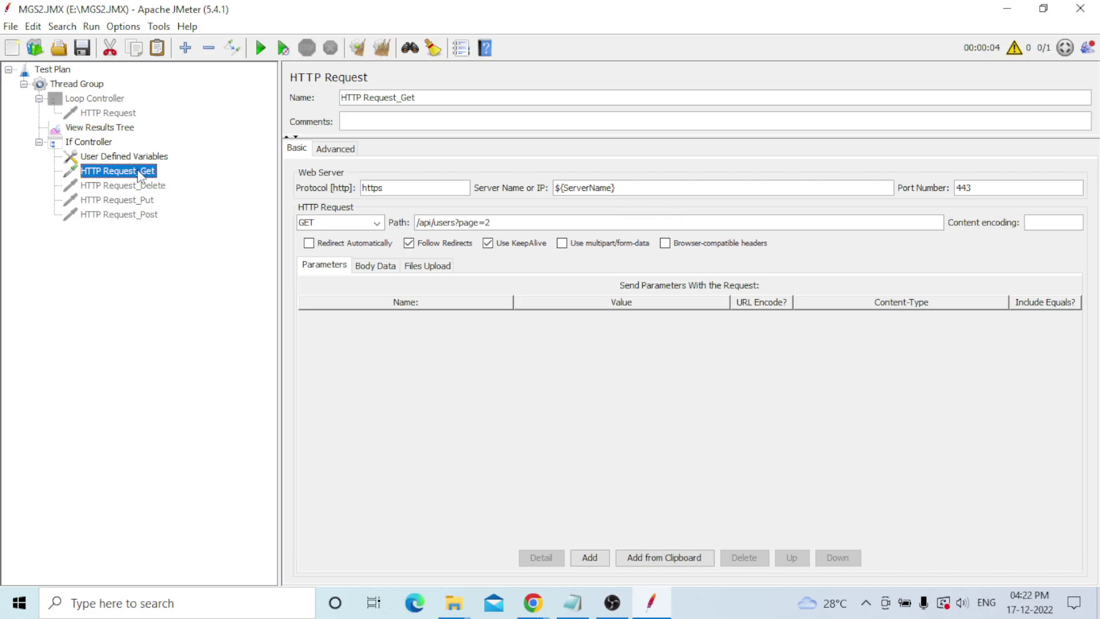
pyautogui.click(137, 157)
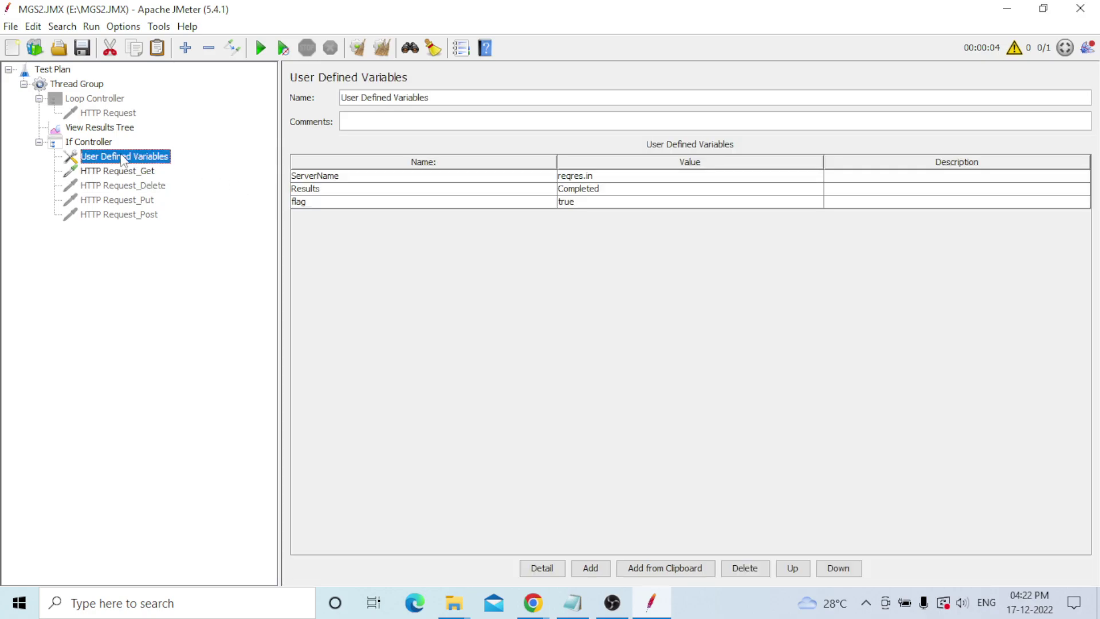
# Check the If Controller's expression against the Results example in Notepad and the Results variable in JMeter's User Defined Variables
pyautogui.click(96, 143)
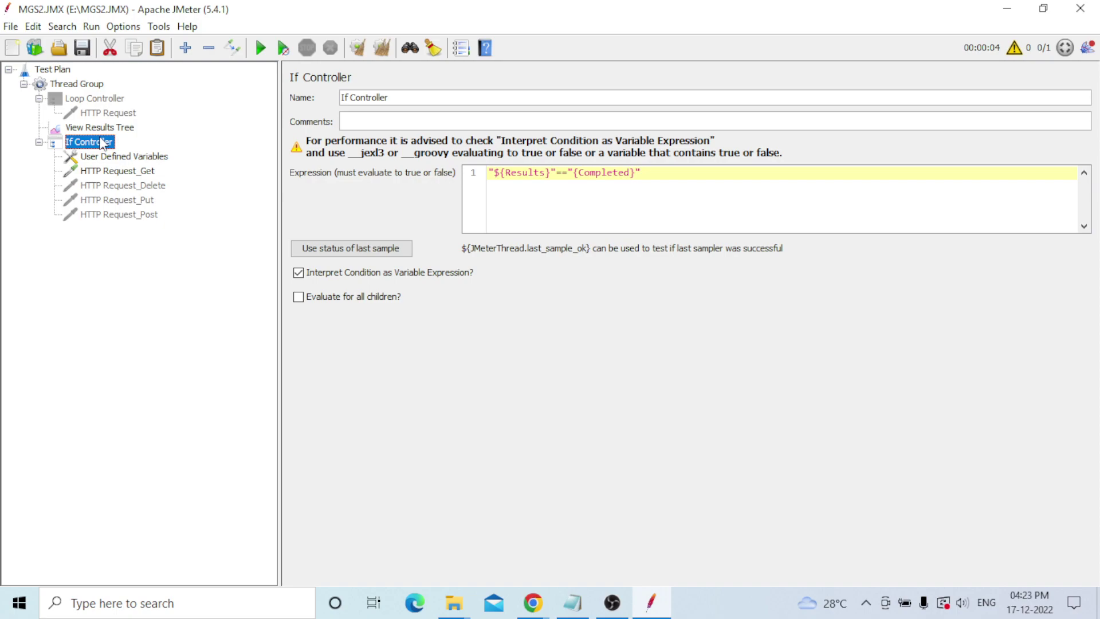
pyautogui.click(573, 603)
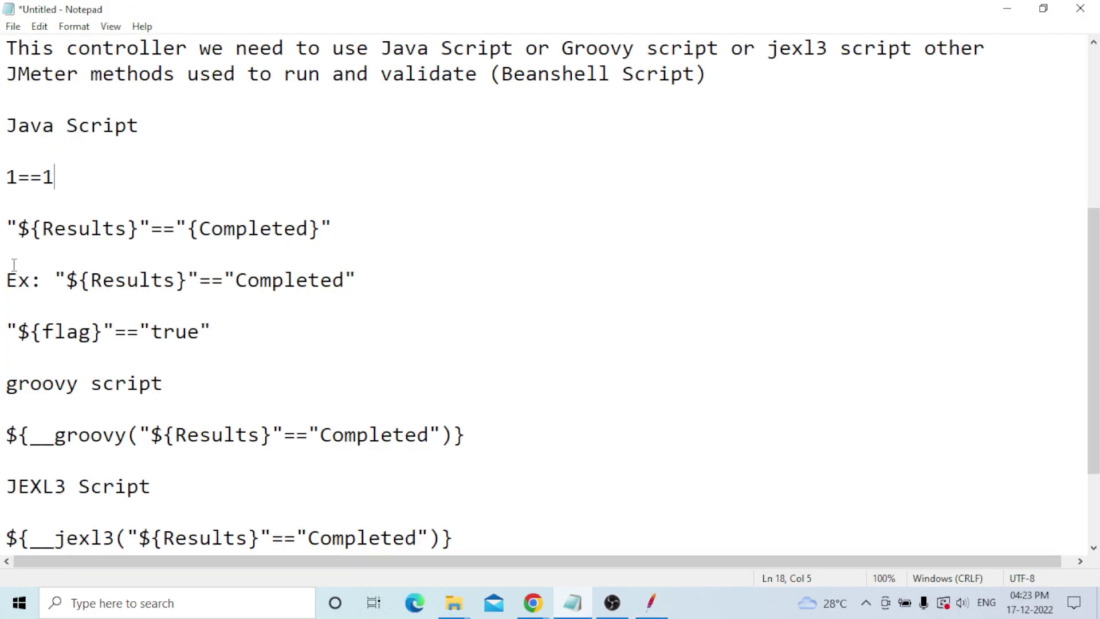
pyautogui.click(659, 609)
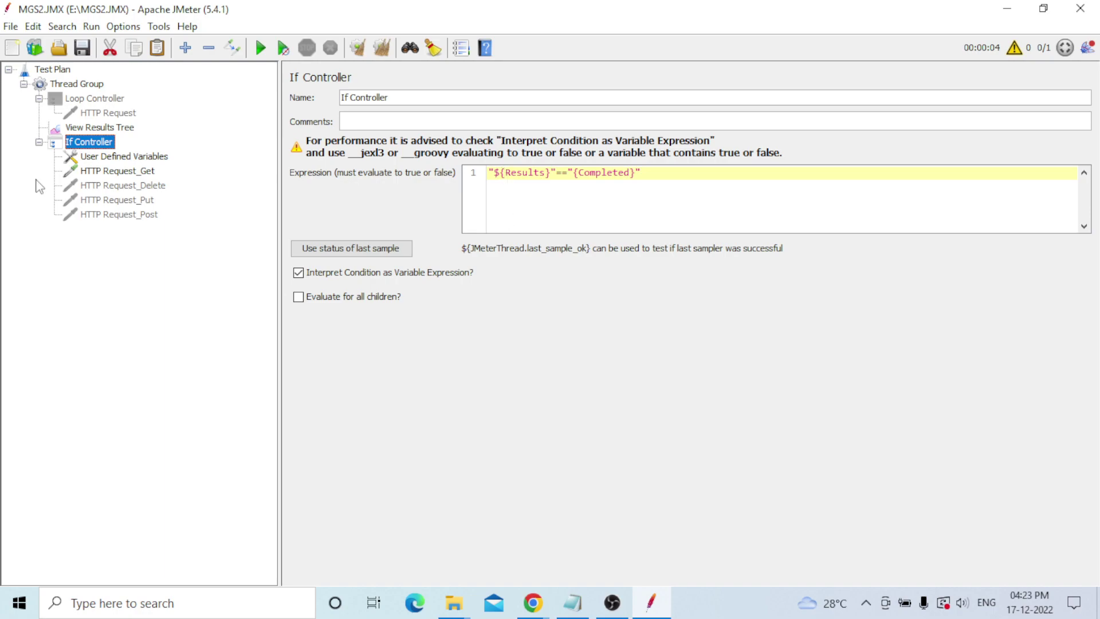
pyautogui.click(112, 159)
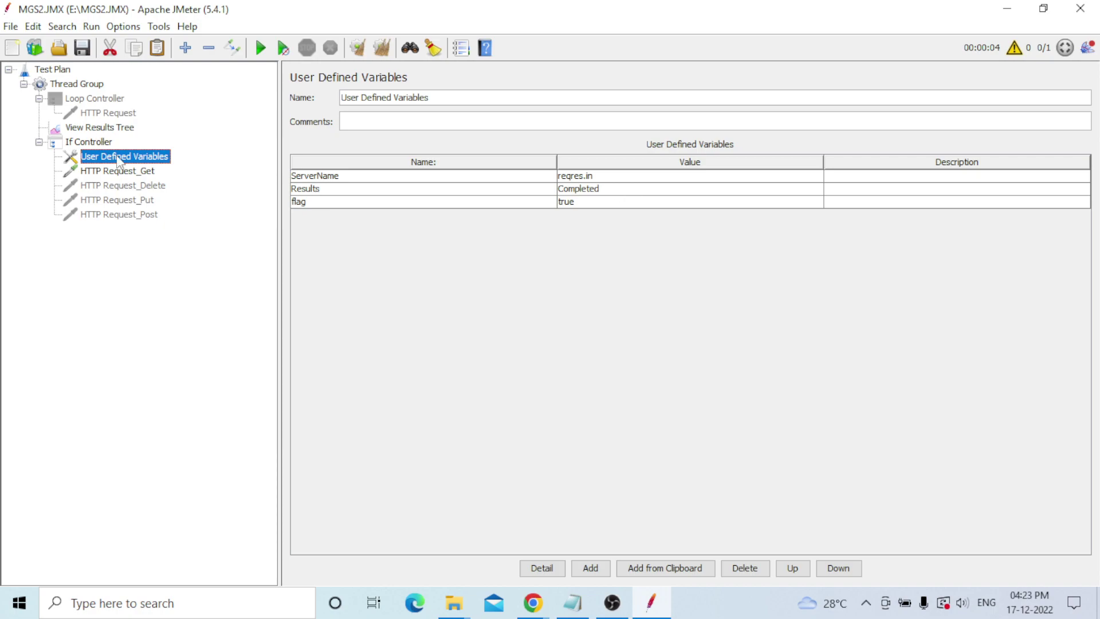
pyautogui.click(89, 142)
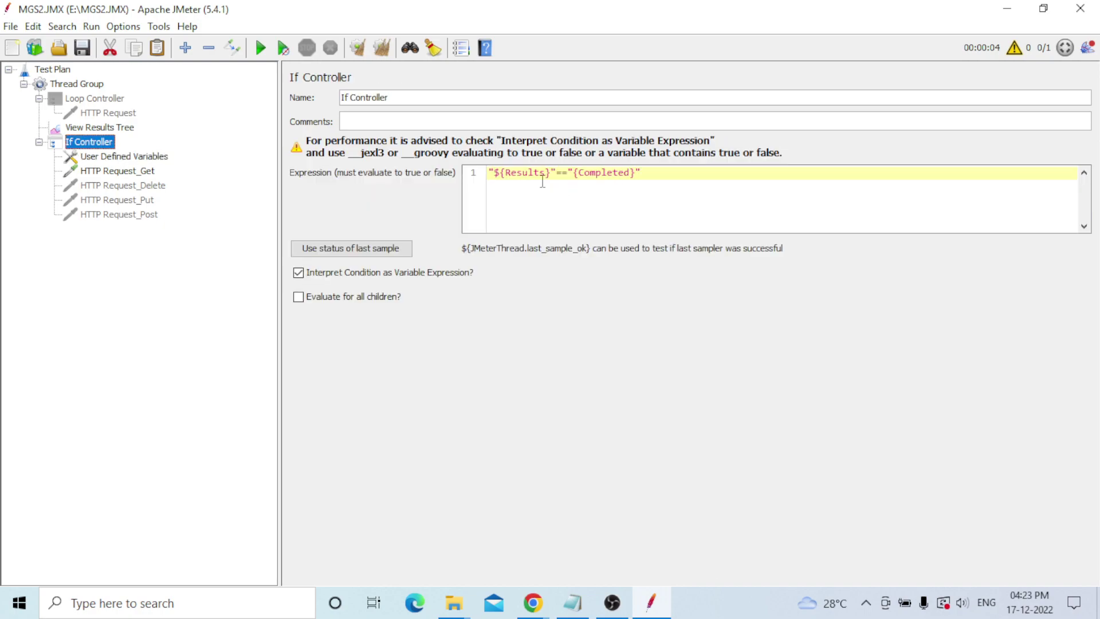
# Correct the If Controller's condition to "${Results}"=="Completed" and turn off Interpret Condition as Variable Expression
pyautogui.click(578, 174)
pyautogui.press('BackSpace')
pyautogui.click(631, 178)
pyautogui.press('BackSpace')
pyautogui.press('End')
pyautogui.click(118, 126)
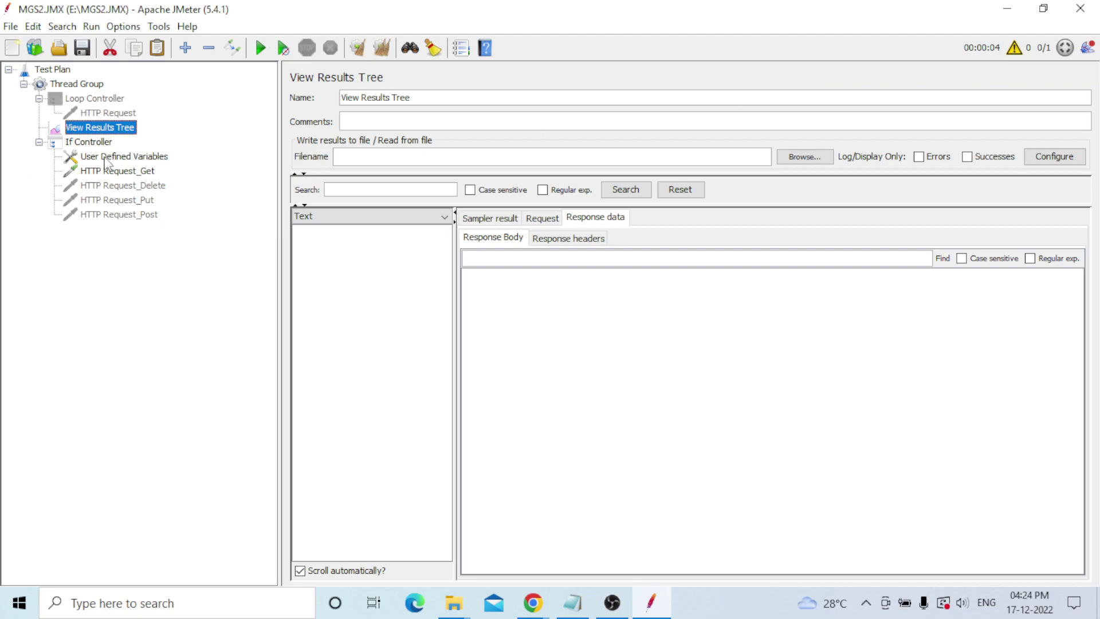
pyautogui.click(98, 142)
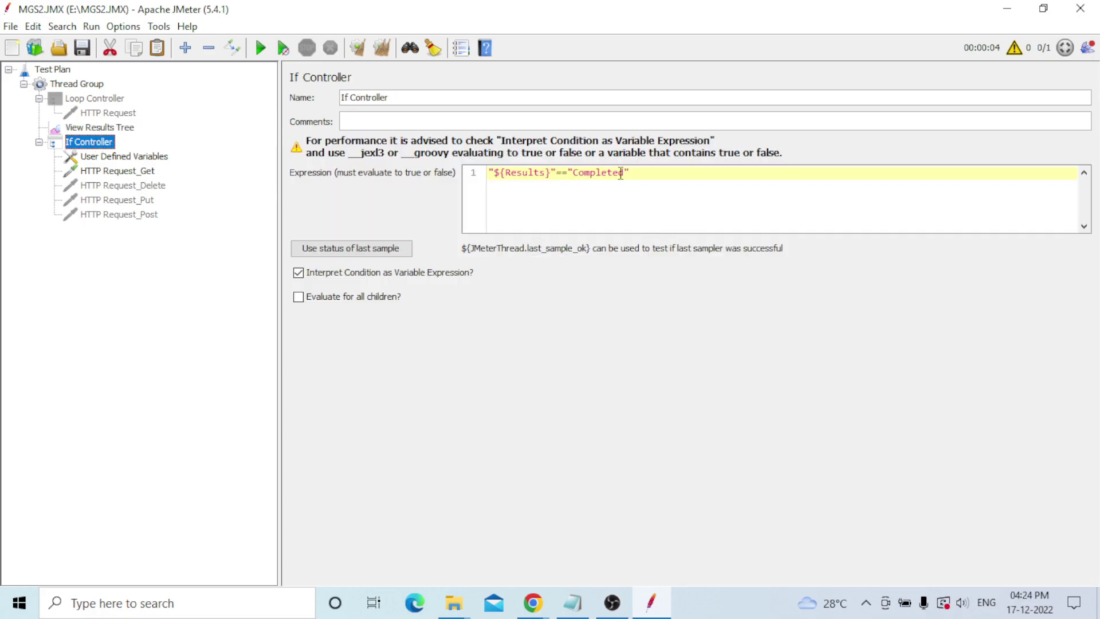
pyautogui.click(358, 275)
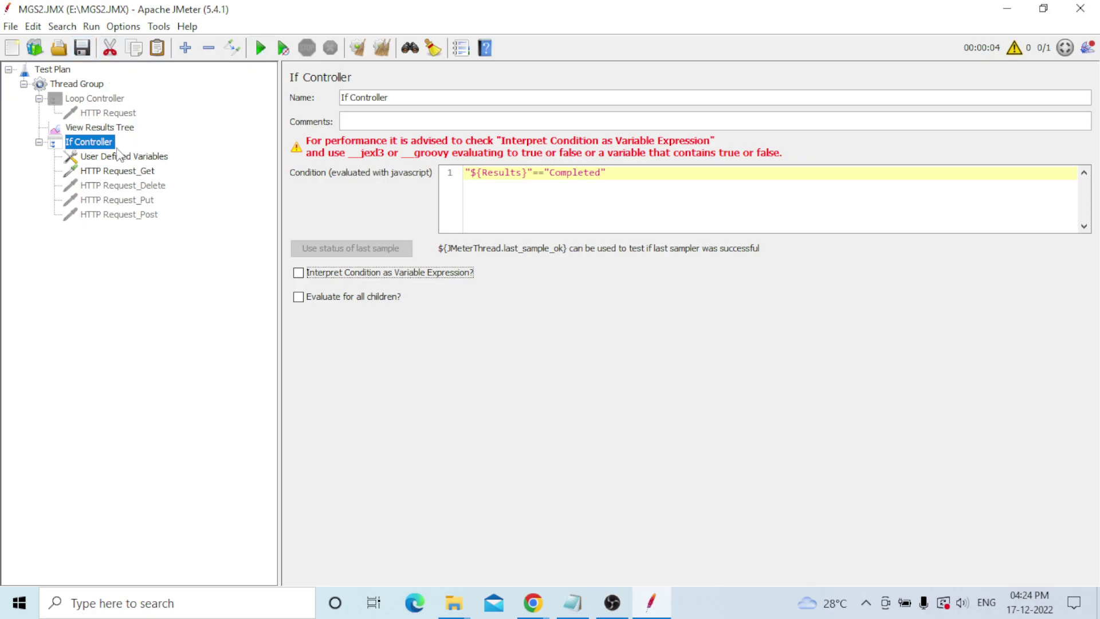
# Run the test plan and open the HTTP Request_Get response in View Results Tree
pyautogui.click(113, 128)
pyautogui.click(260, 49)
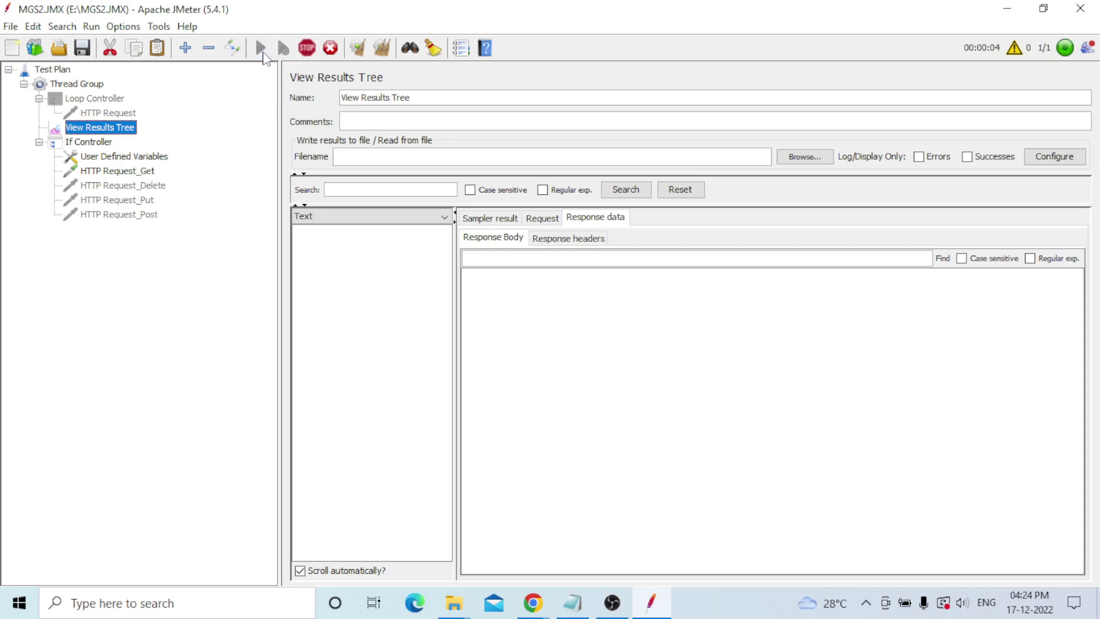
pyautogui.click(352, 233)
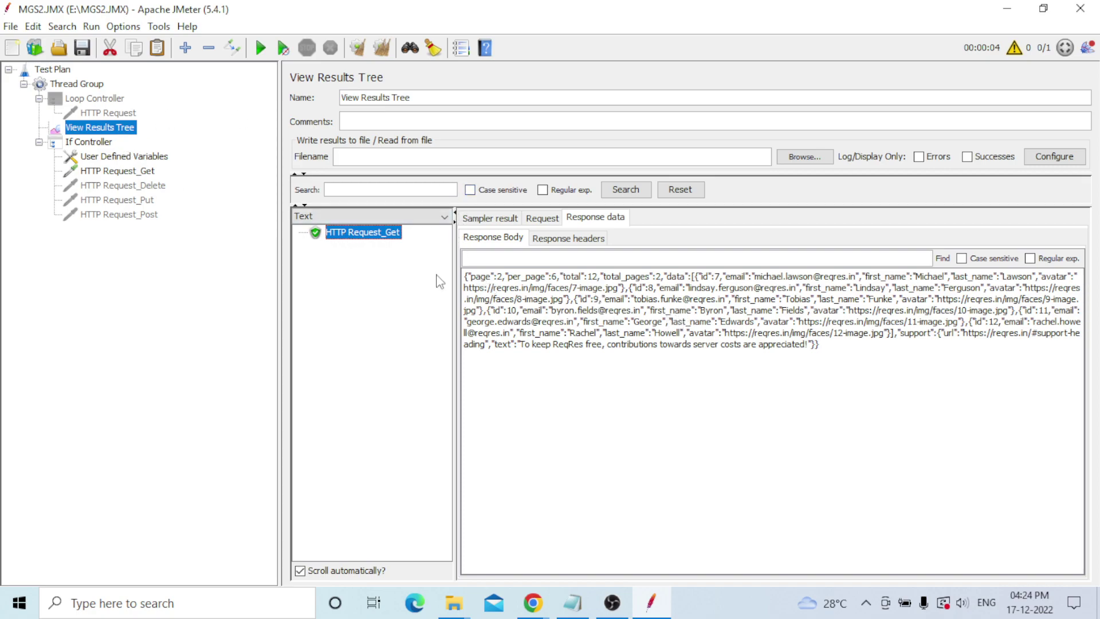
# Compare the If Controller's condition and the Results variable with the outcome in View Results Tree
pyautogui.click(105, 142)
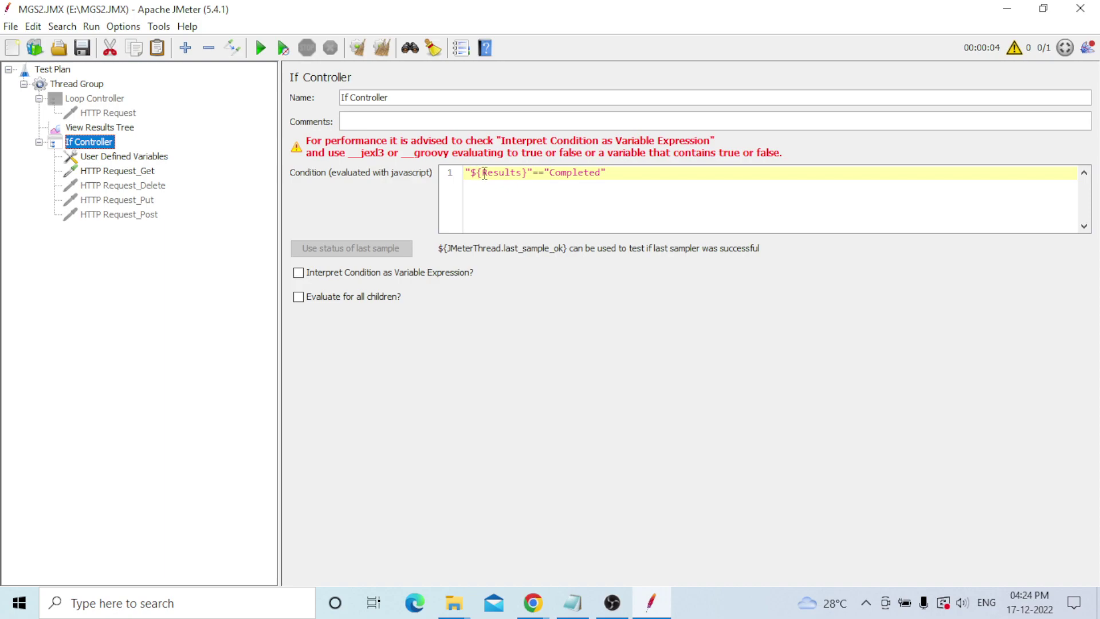
pyautogui.click(109, 160)
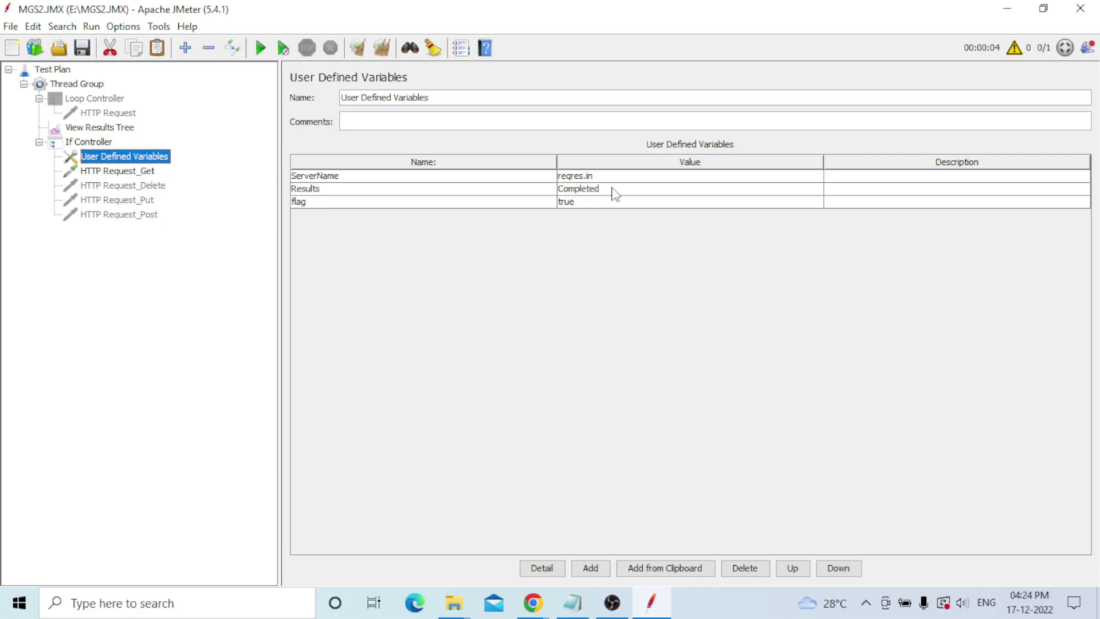
pyautogui.click(88, 142)
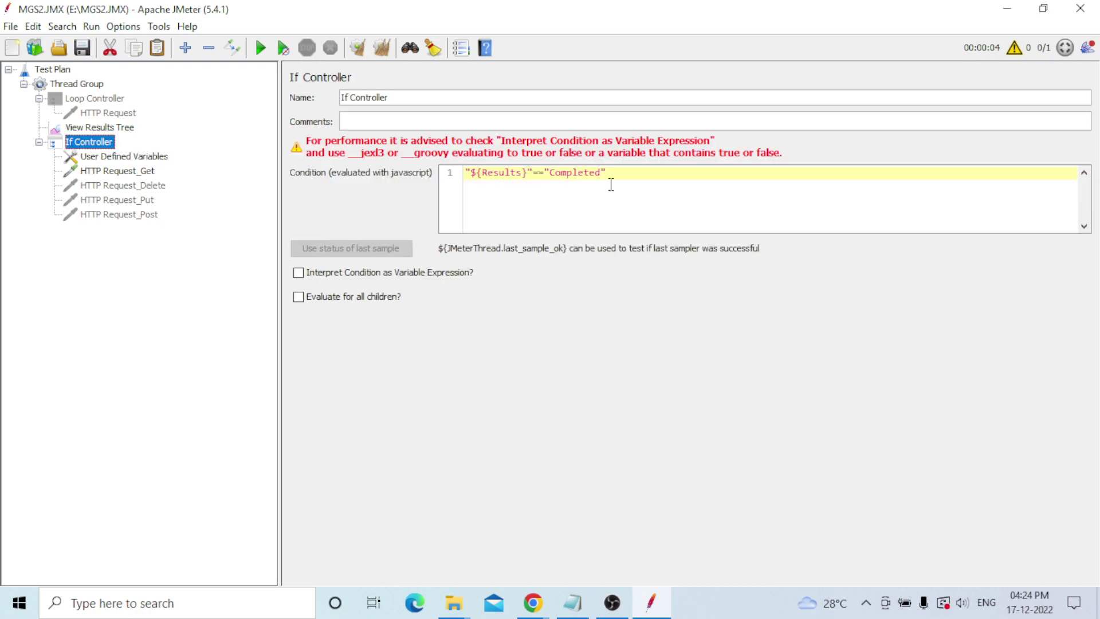
pyautogui.click(122, 129)
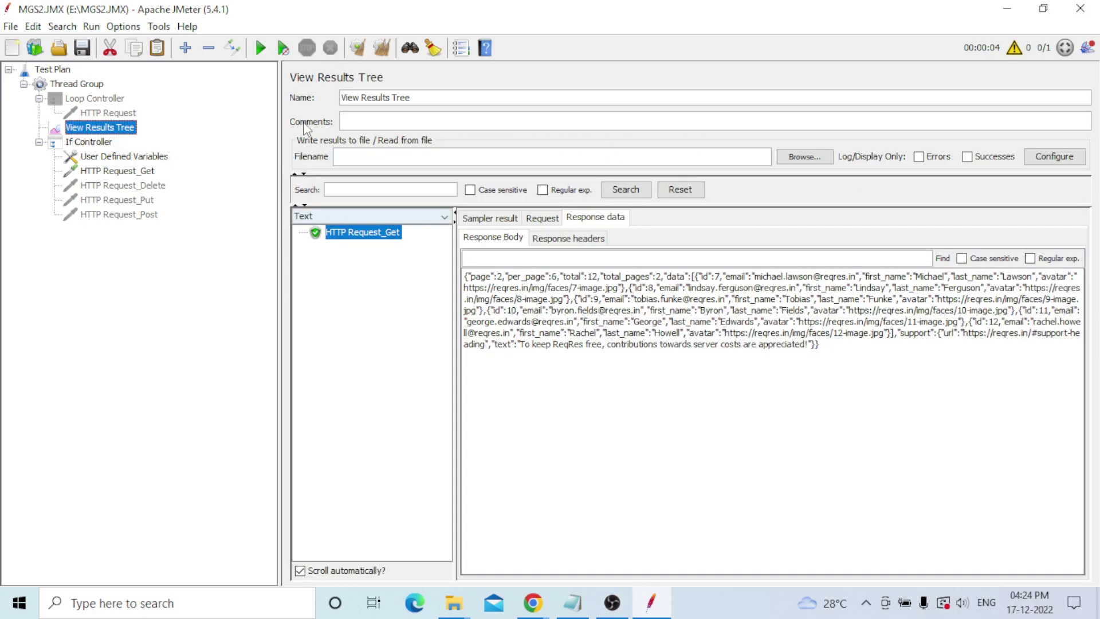
# Clear the previous run's results and look up the flag variable in User Defined Variables
pyautogui.click(382, 48)
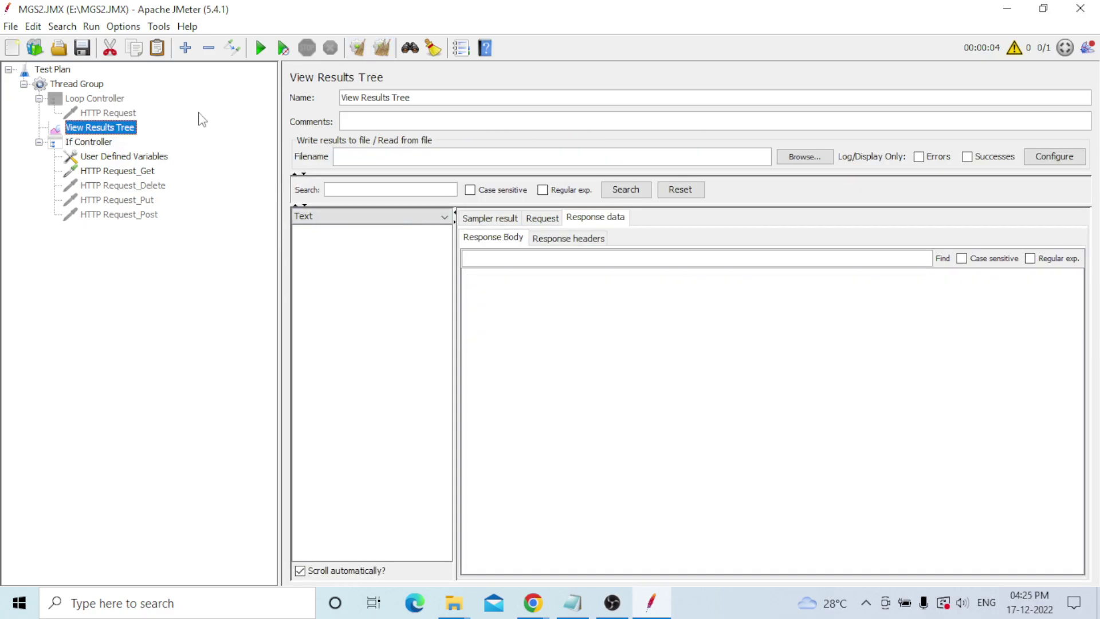
pyautogui.click(91, 142)
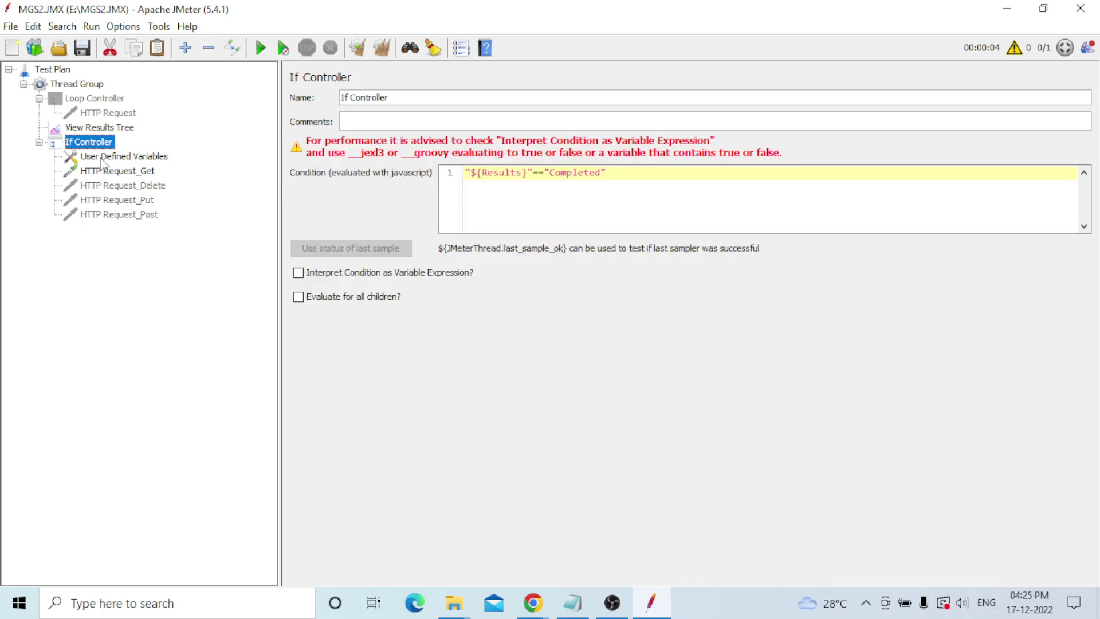
pyautogui.click(103, 158)
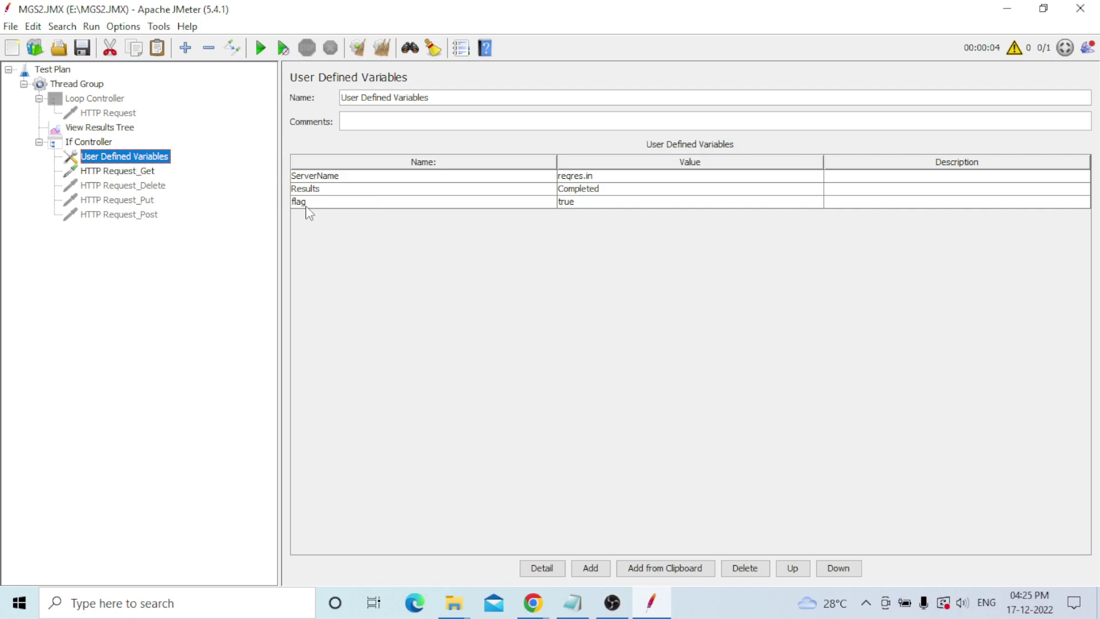
pyautogui.click(90, 143)
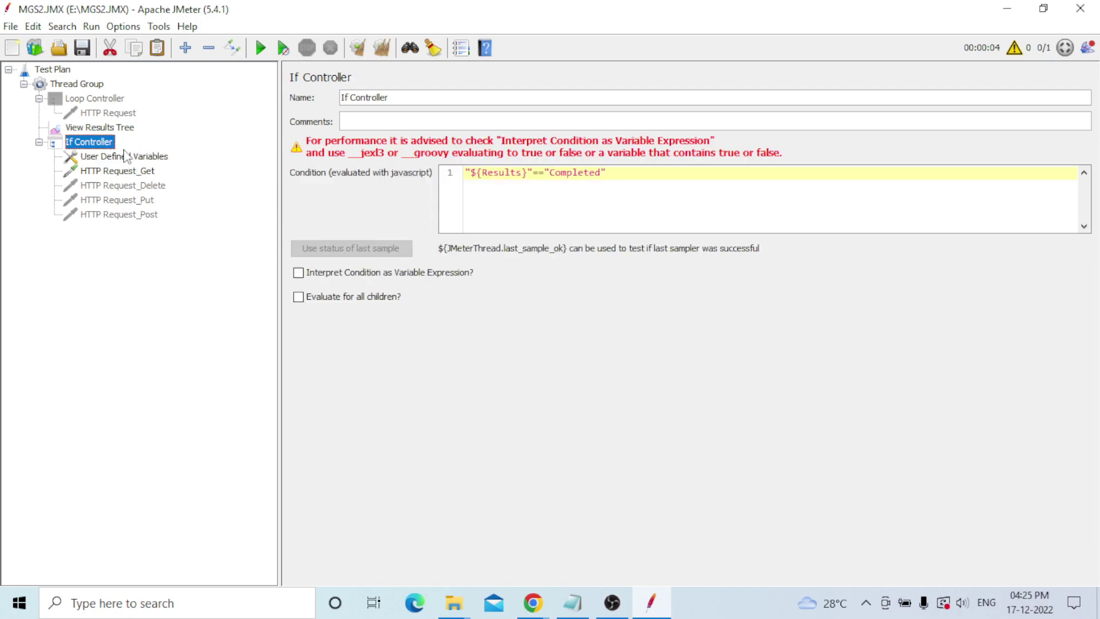
# Change the If Controller's condition to "${flag}"=="true" and save the test plan
pyautogui.click(521, 173)
pyautogui.press('BackSpace')
pyautogui.press('BackSpace')
pyautogui.press('BackSpace')
pyautogui.write('flag')
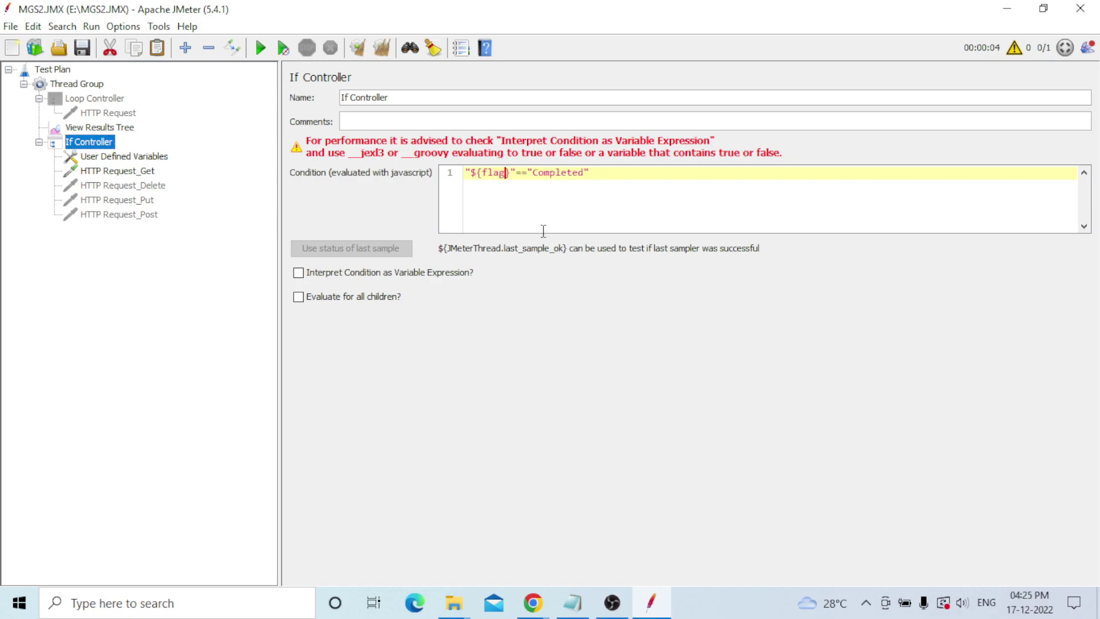
pyautogui.click(588, 188)
pyautogui.press('BackSpace')
pyautogui.press('BackSpace')
pyautogui.press('BackSpace')
pyautogui.press('BackSpace')
pyautogui.press('BackSpace')
pyautogui.press('BackSpace')
pyautogui.press('BackSpace')
pyautogui.press('BackSpace')
pyautogui.press('BackSpace')
pyautogui.write('true')
pyautogui.click(82, 48)
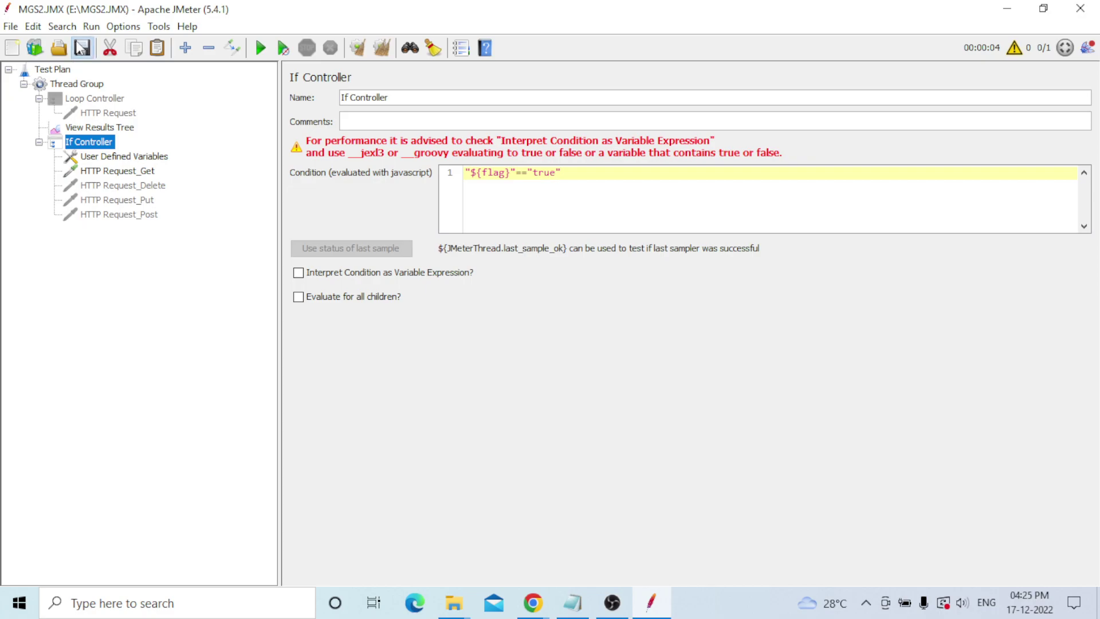
# Run the test plan with the flag condition and open the HTTP Request_Get response in View Results Tree
pyautogui.click(100, 127)
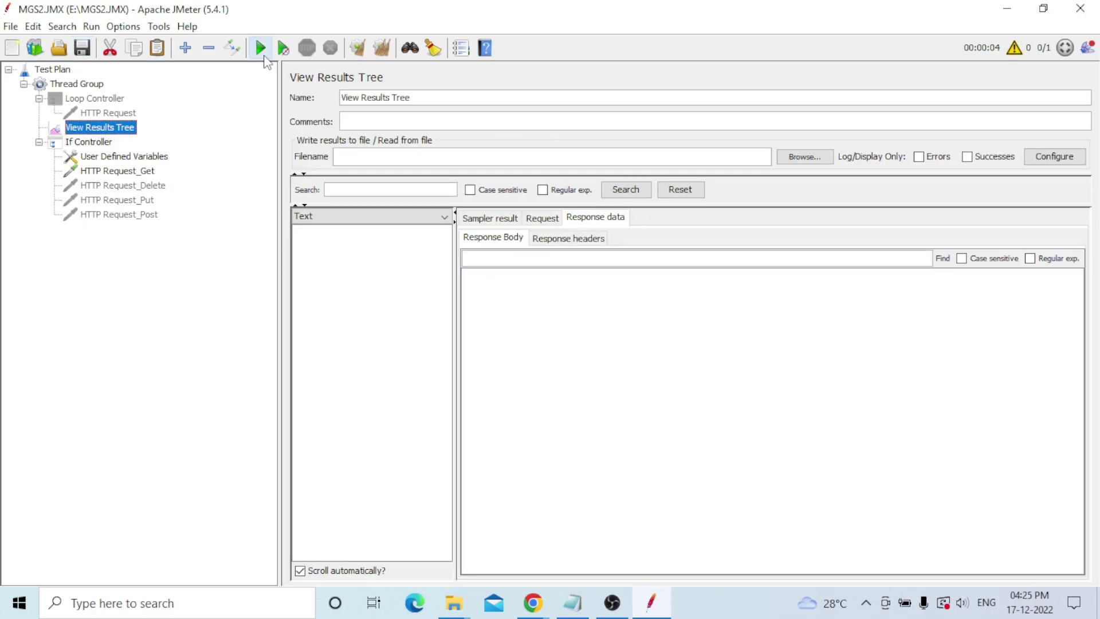
pyautogui.click(261, 49)
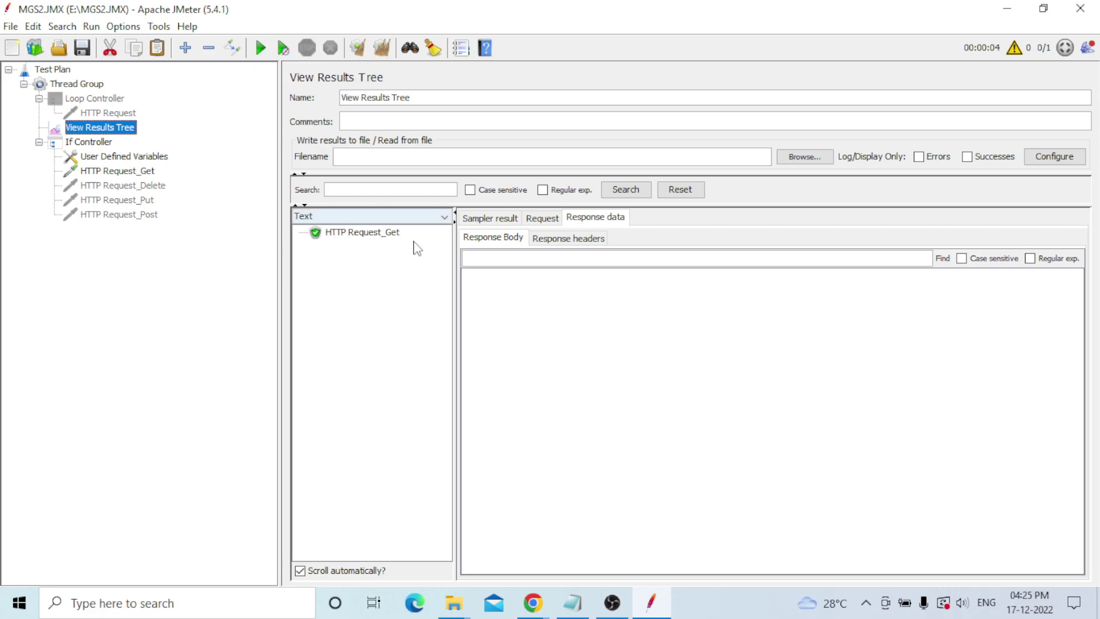
pyautogui.click(383, 234)
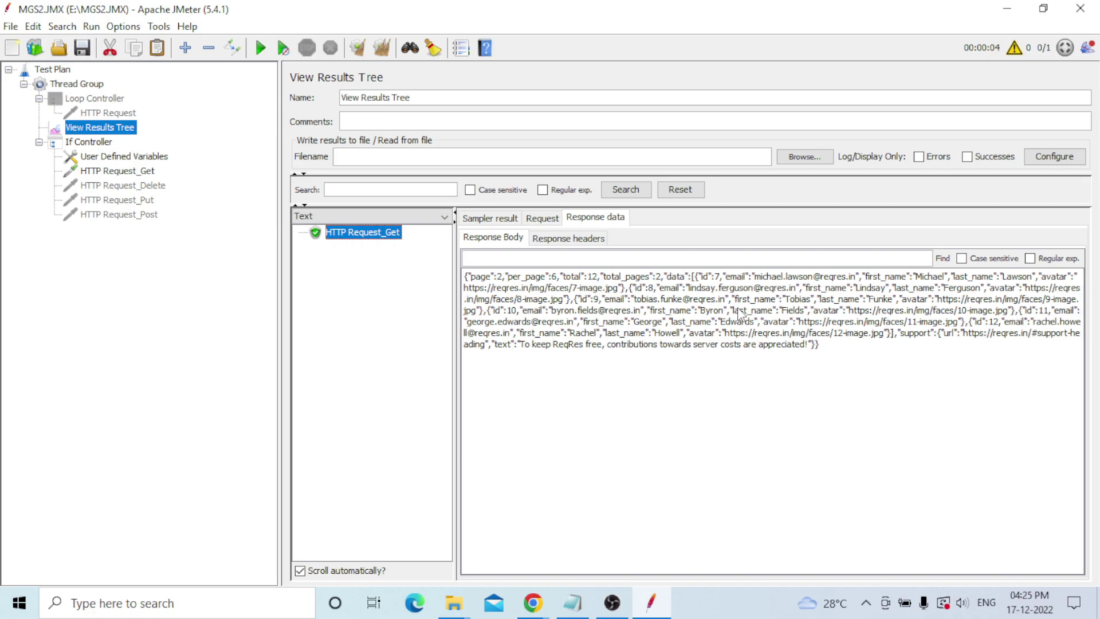
# Review the JavaScript example conditions in Notepad down to the Groovy and JEXL3 scripts, and return to JMeter
pyautogui.click(573, 603)
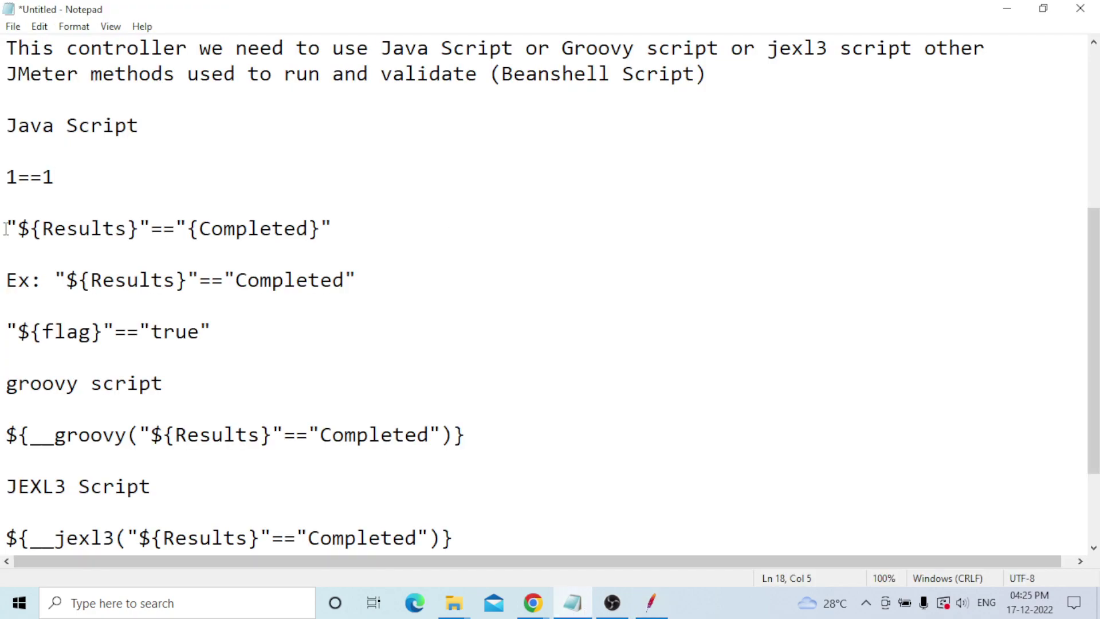
pyautogui.hotkey('shift', 'Home')
pyautogui.click(342, 230)
pyautogui.moveTo(341, 231); pyautogui.dragTo(22, 229)
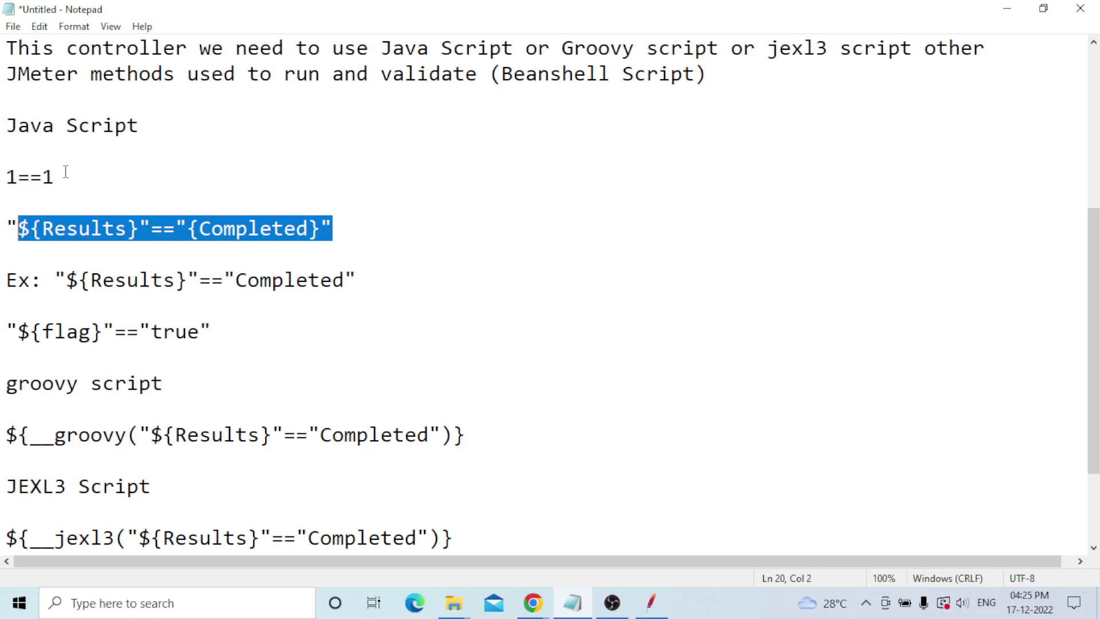
pyautogui.click(354, 241)
pyautogui.click(55, 178)
pyautogui.hotkey('shift', 'Home')
pyautogui.moveTo(378, 230); pyautogui.dragTo(95, 241)
pyautogui.click(215, 346)
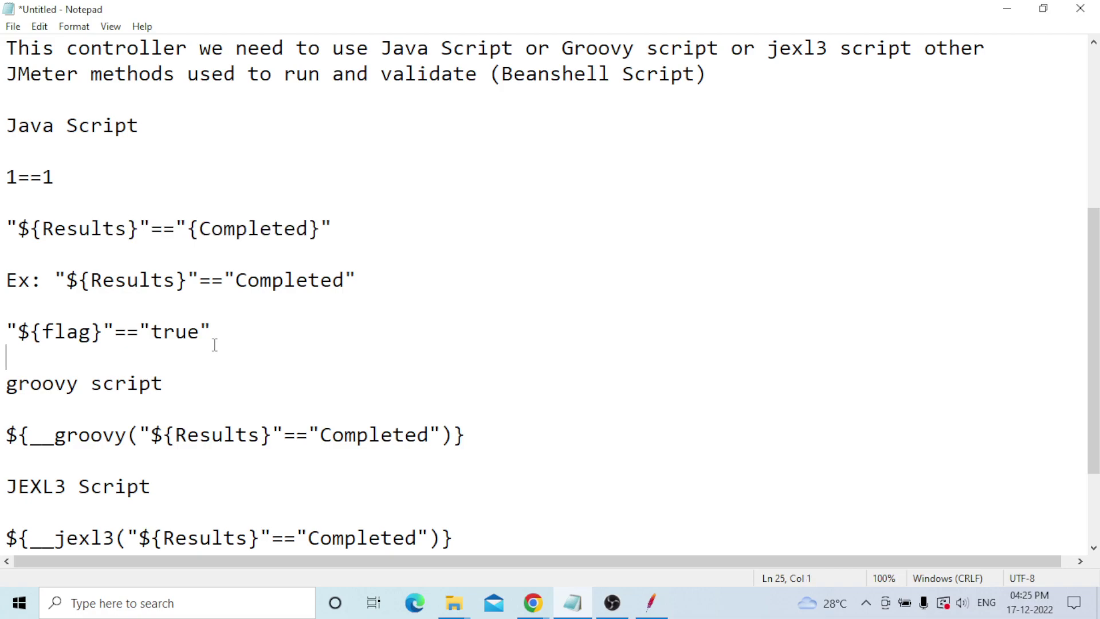
pyautogui.hotkey('shift', 'Up')
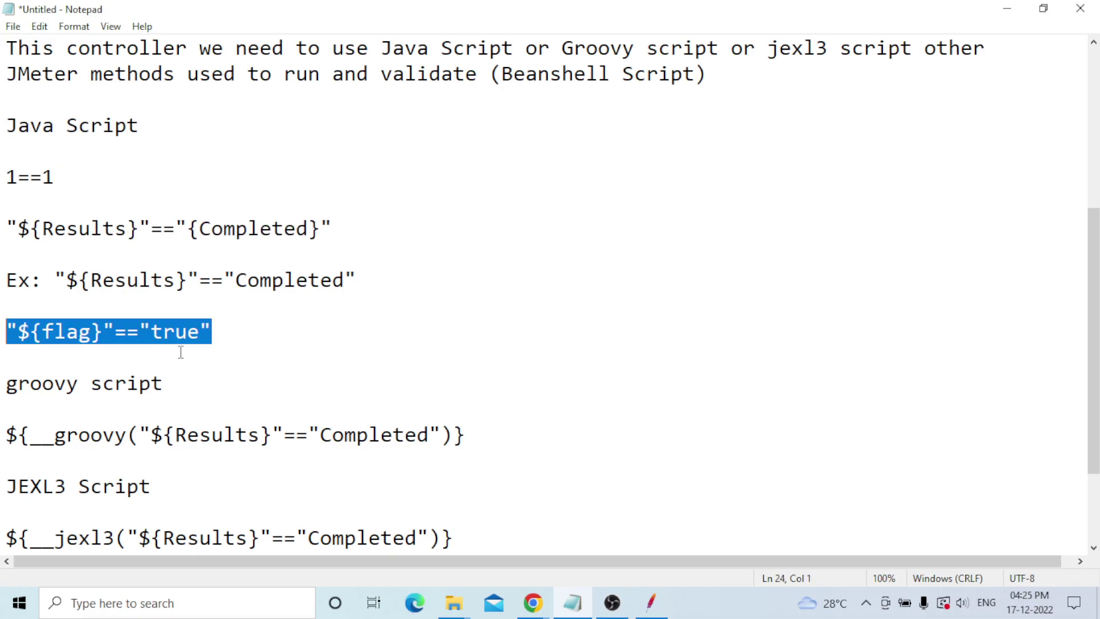
pyautogui.click(233, 335)
pyautogui.scroll(-1, 335, 301)
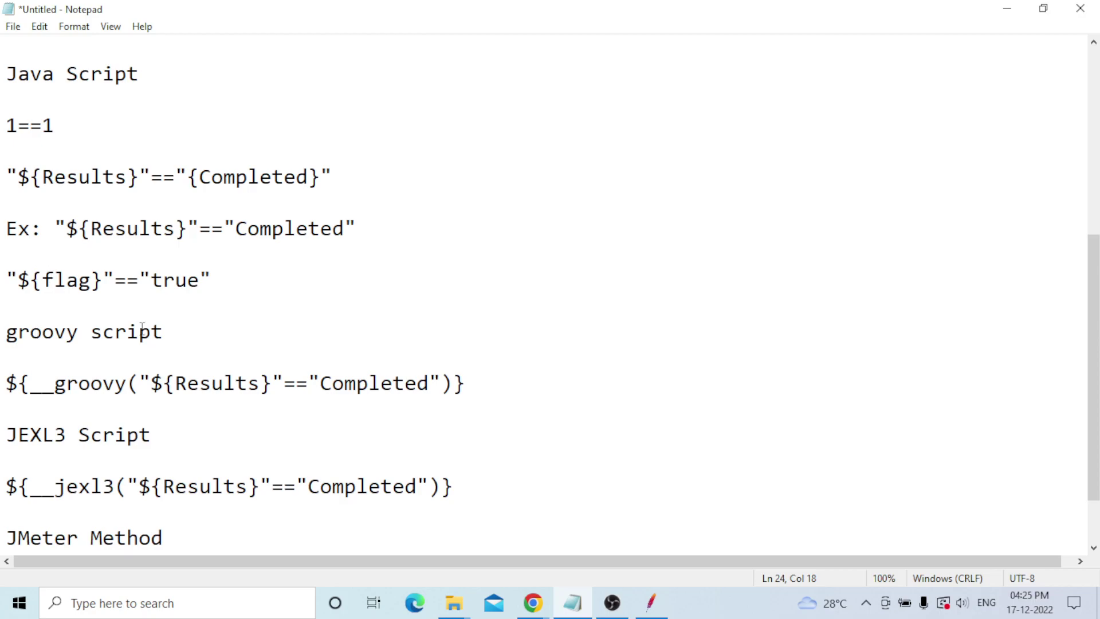
pyautogui.click(652, 603)
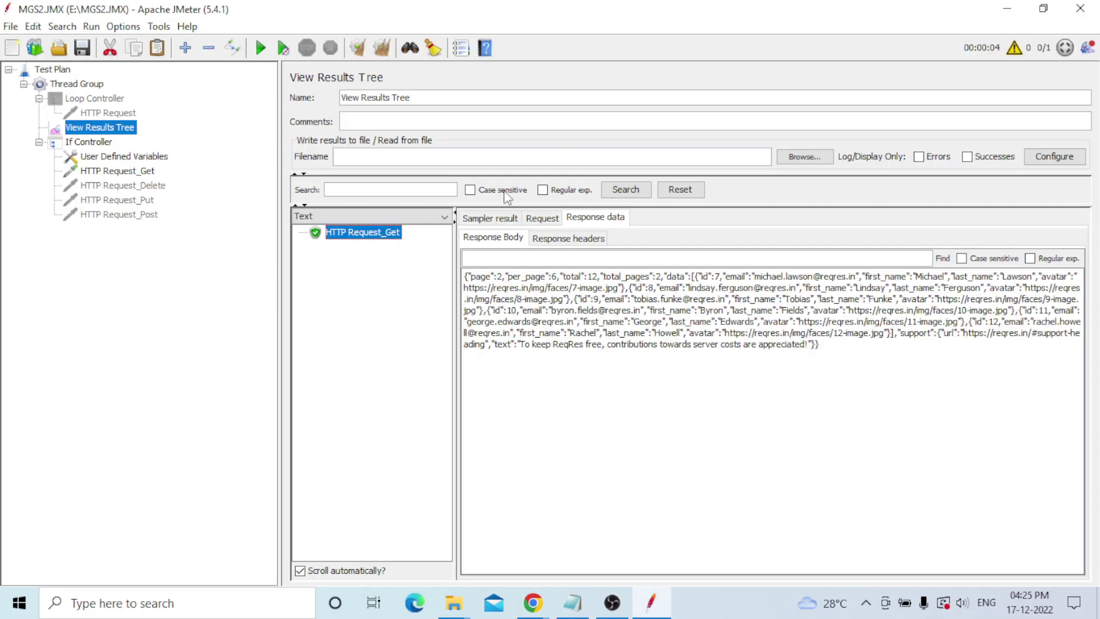
# Clear the previous run's results and change the If Controller's condition to "${Results}"=="Completed"
pyautogui.click(381, 48)
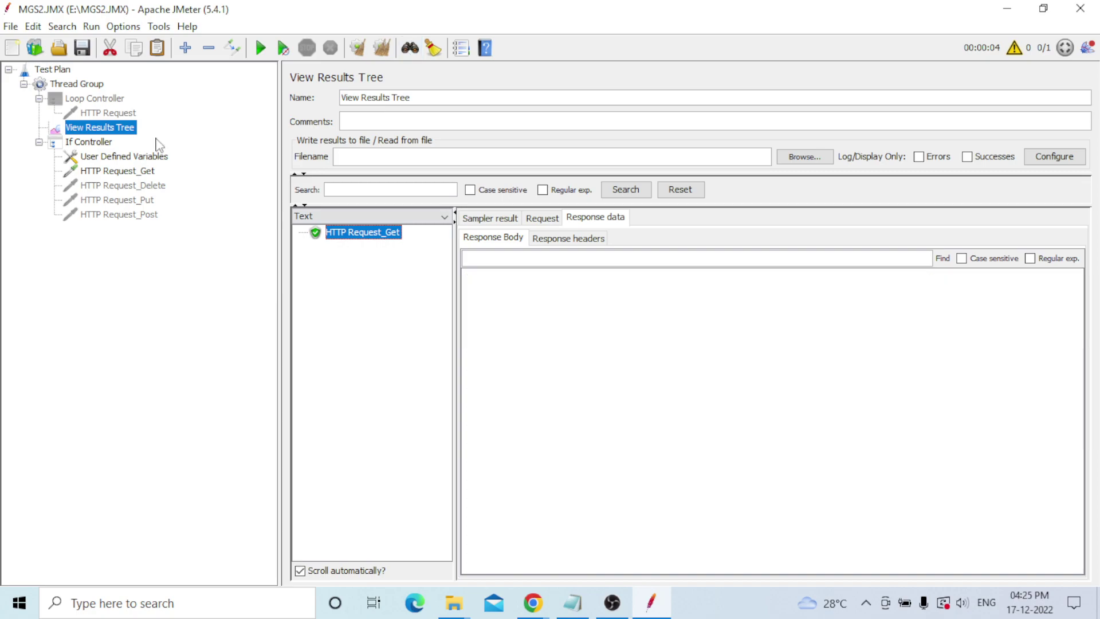
pyautogui.click(91, 142)
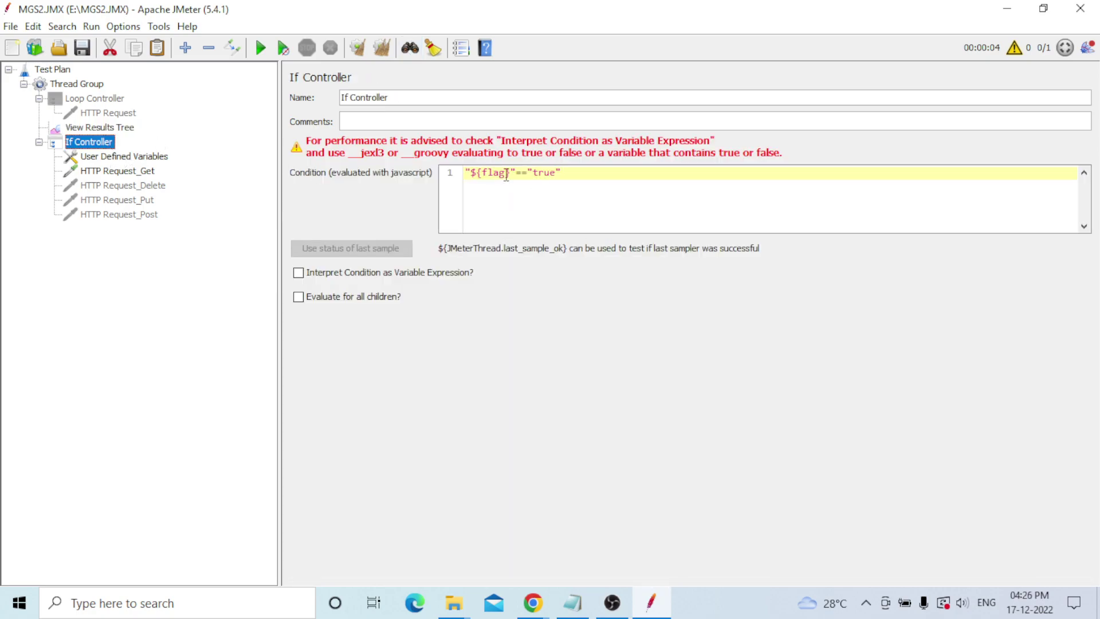
pyautogui.click(507, 173)
pyautogui.press('BackSpace')
pyautogui.press('BackSpace')
pyautogui.press('BackSpace')
pyautogui.press('BackSpace')
pyautogui.write('Results')
pyautogui.click(573, 178)
pyautogui.press('BackSpace')
pyautogui.press('BackSpace')
pyautogui.press('BackSpace')
pyautogui.press('BackSpace')
pyautogui.write('Completed')
# Wrap the If Controller's condition in the Groovy function so it reads ${__groovy("${Results}"=="Completed")}
pyautogui.write('$')
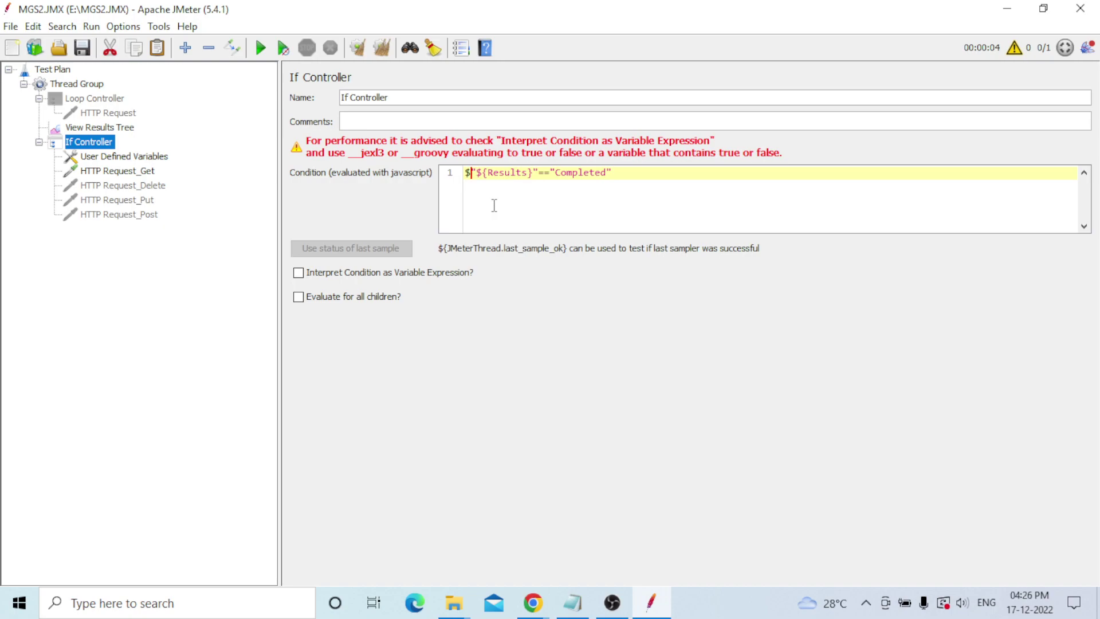
pyautogui.write('{')
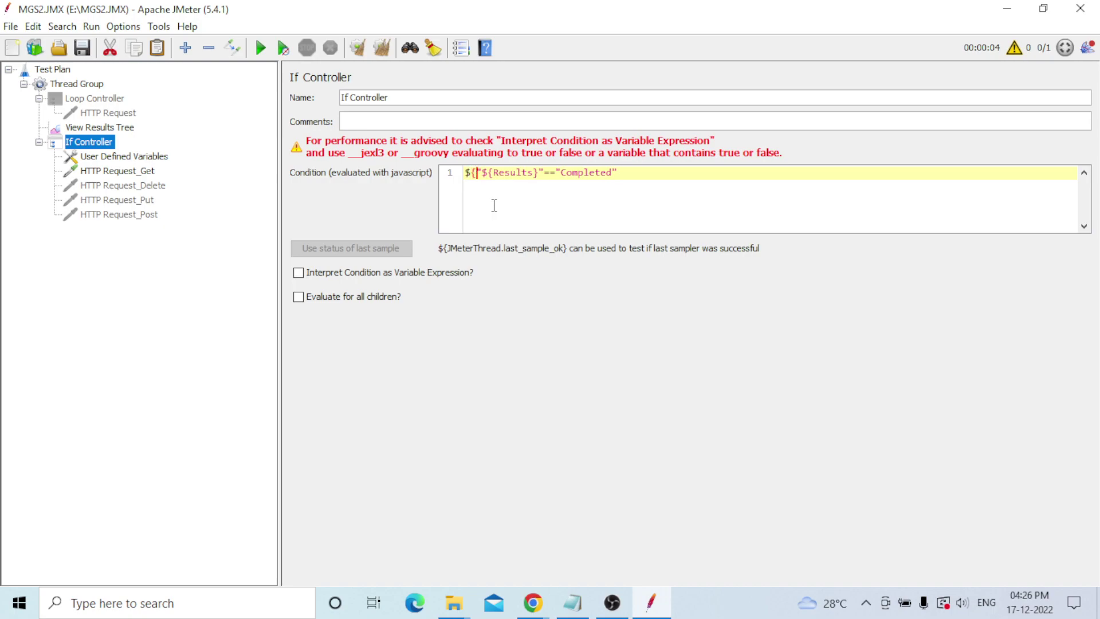
pyautogui.write('__')
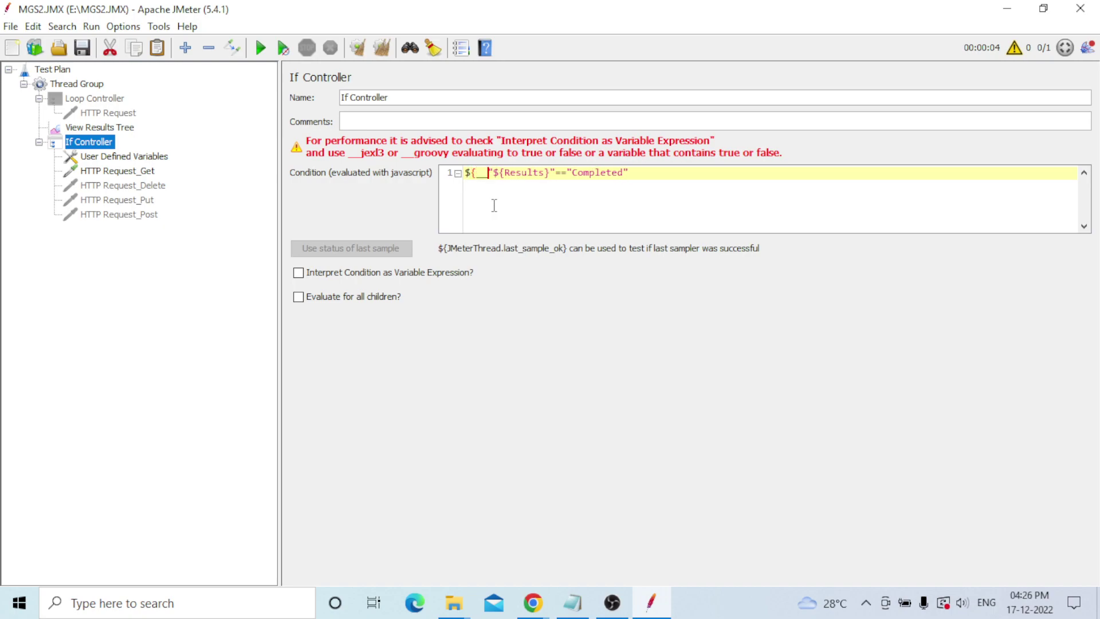
pyautogui.write('groovy')
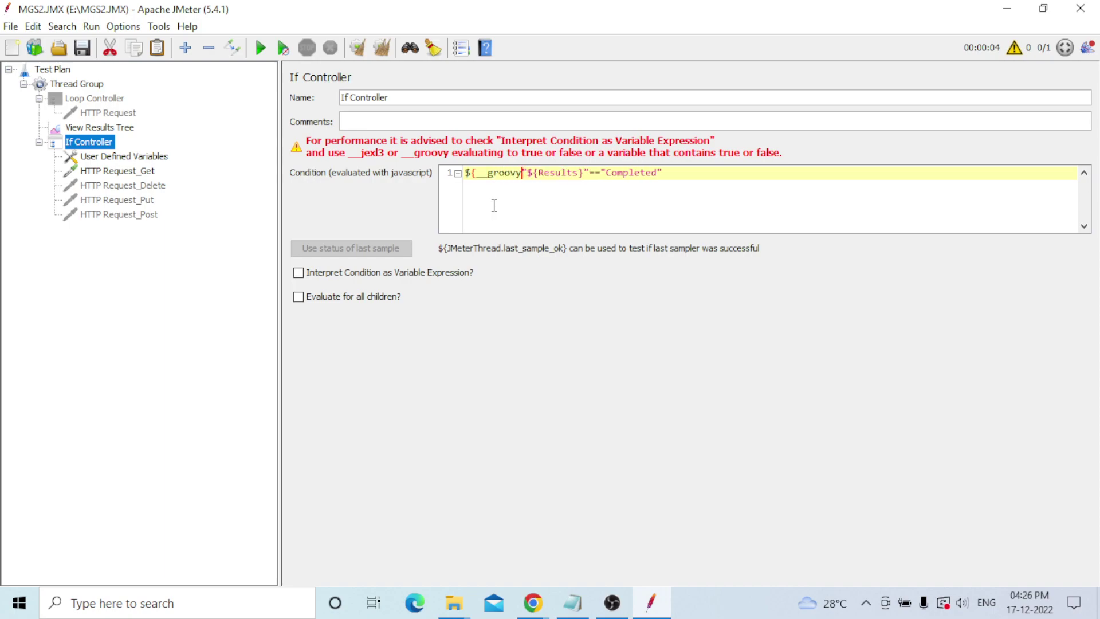
pyautogui.write('(')
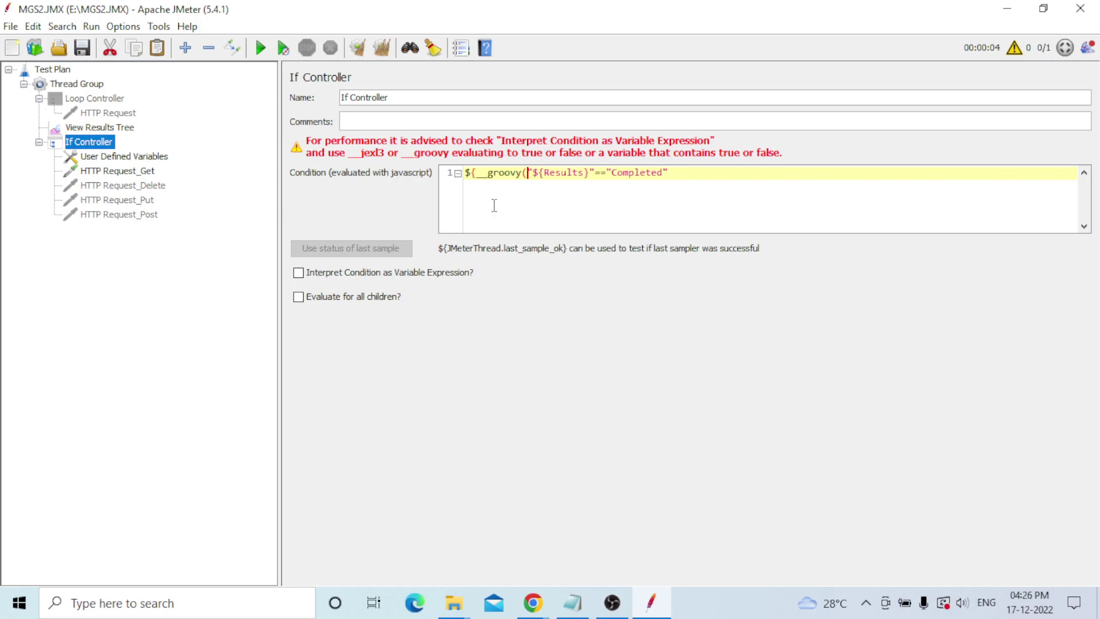
pyautogui.press('Right')
pyautogui.press('Right')
pyautogui.press('Right')
pyautogui.press('Right')
pyautogui.press('Right')
pyautogui.press('Right')
pyautogui.press('Right')
pyautogui.press('Right')
pyautogui.press('Right')
pyautogui.press('Right')
pyautogui.press('Right')
pyautogui.press('Right')
pyautogui.press('Right')
pyautogui.press('Right')
pyautogui.press('Right')
pyautogui.press('Right')
pyautogui.press('Right')
pyautogui.press('Right')
pyautogui.press('Right')
pyautogui.press('Right')
pyautogui.press('Right')
pyautogui.press('Right')
pyautogui.write(')}')
# Run the test plan with the Groovy condition and open the HTTP Request_Get response in View Results Tree
pyautogui.click(107, 130)
pyautogui.click(261, 47)
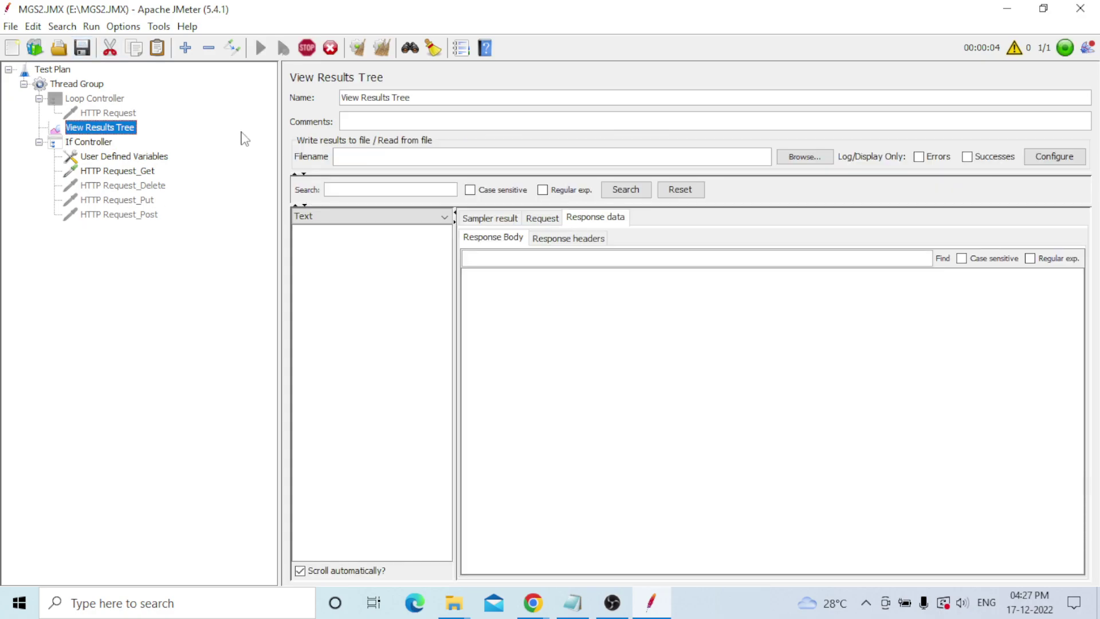
pyautogui.click(363, 234)
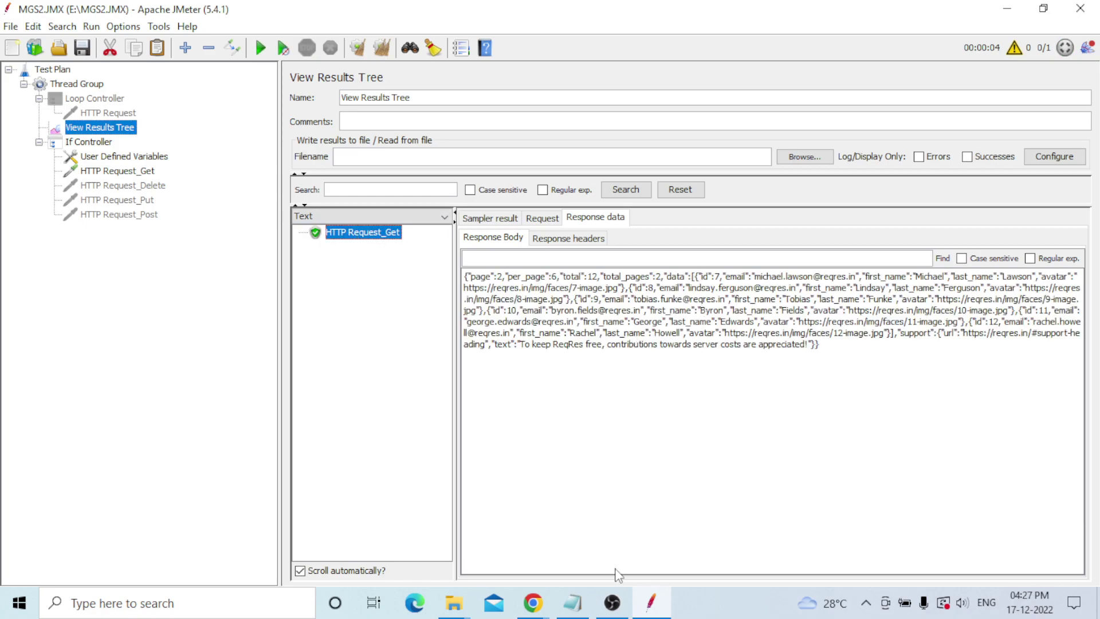
# Look up the JEXL3 example condition in the Notepad notes and return to JMeter
pyautogui.click(573, 603)
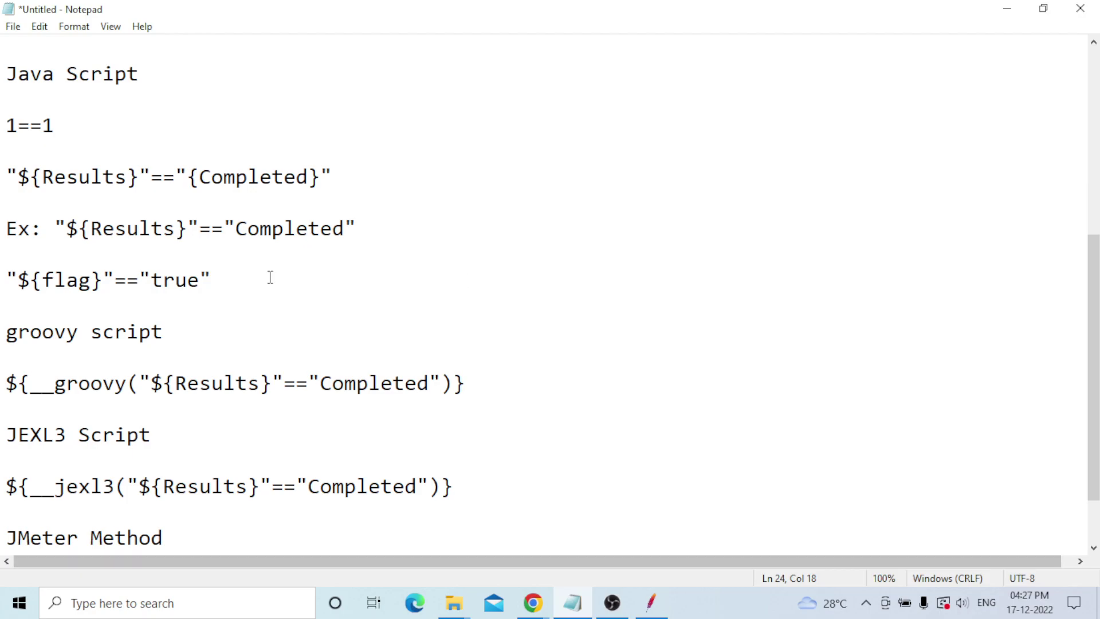
pyautogui.scroll(-1, 271, 277)
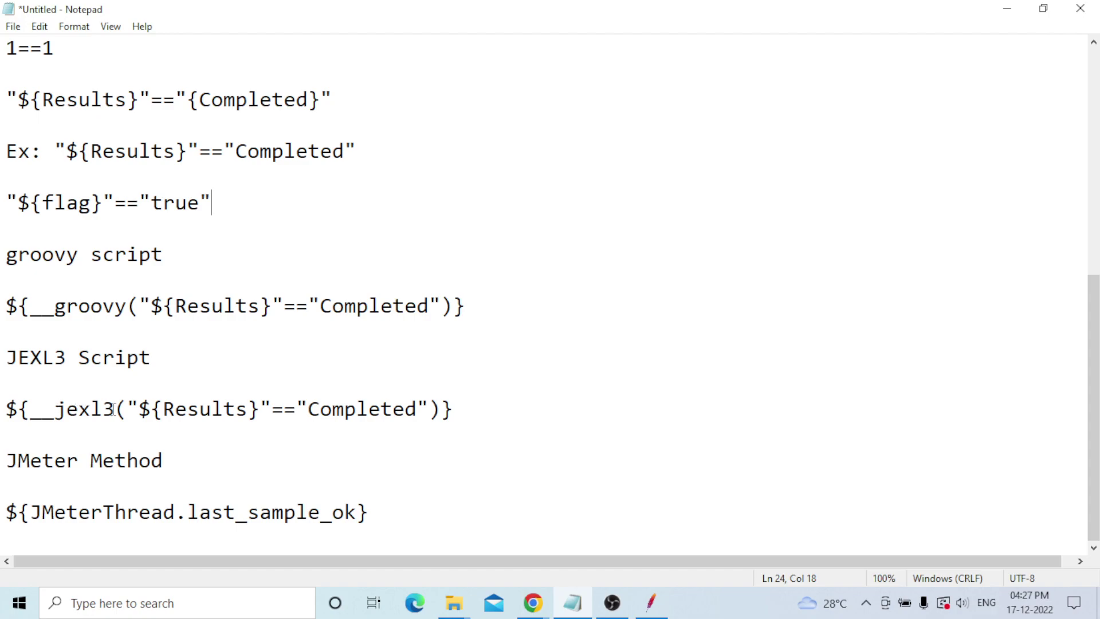
pyautogui.click(651, 603)
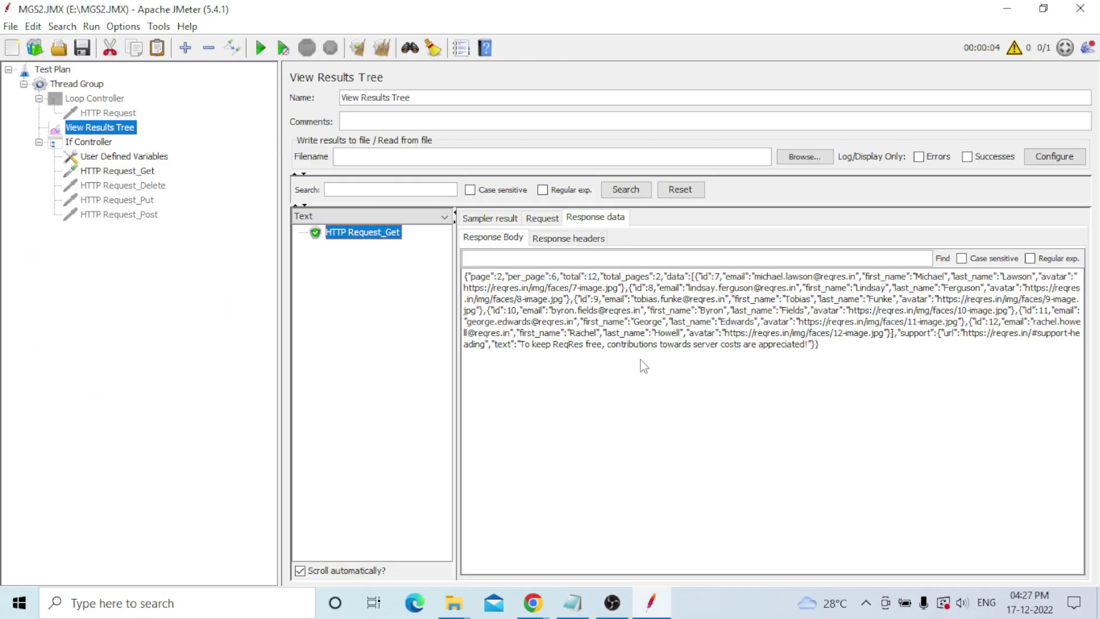
# Clear the results and replace groovy with jexl3 in the If Controller's condition, giving ${__jexl3("${Results}"=="Completed")}
pyautogui.click(379, 51)
pyautogui.click(90, 140)
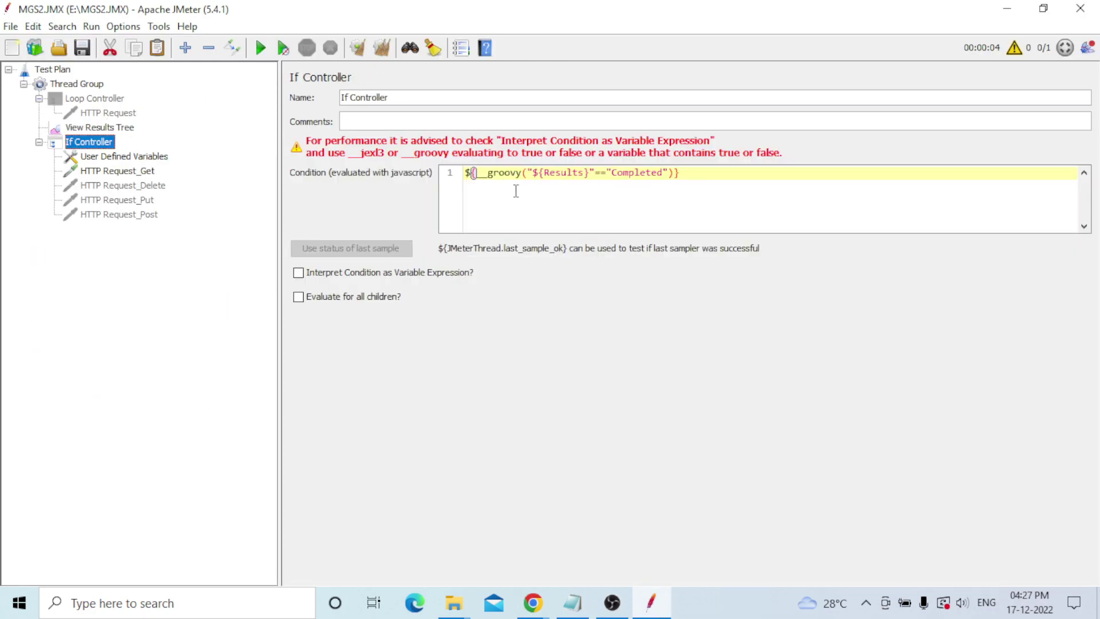
pyautogui.click(522, 173)
pyautogui.press('BackSpace')
pyautogui.press('BackSpace')
pyautogui.press('BackSpace')
pyautogui.press('BackSpace')
pyautogui.press('BackSpace')
pyautogui.press('BackSpace')
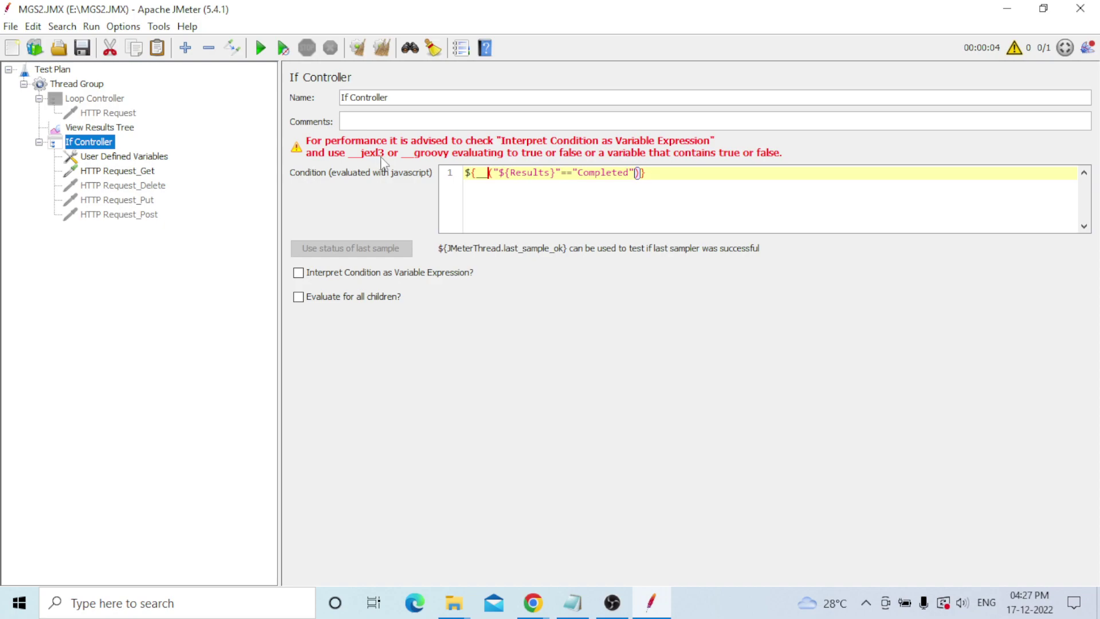
pyautogui.write('j')
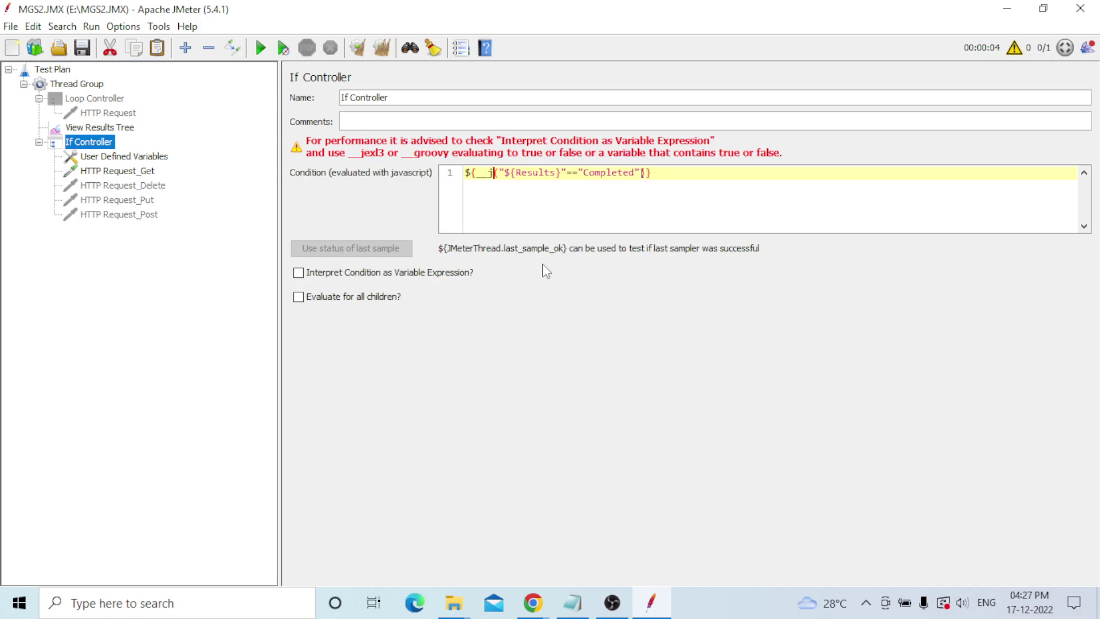
pyautogui.write('exl3')
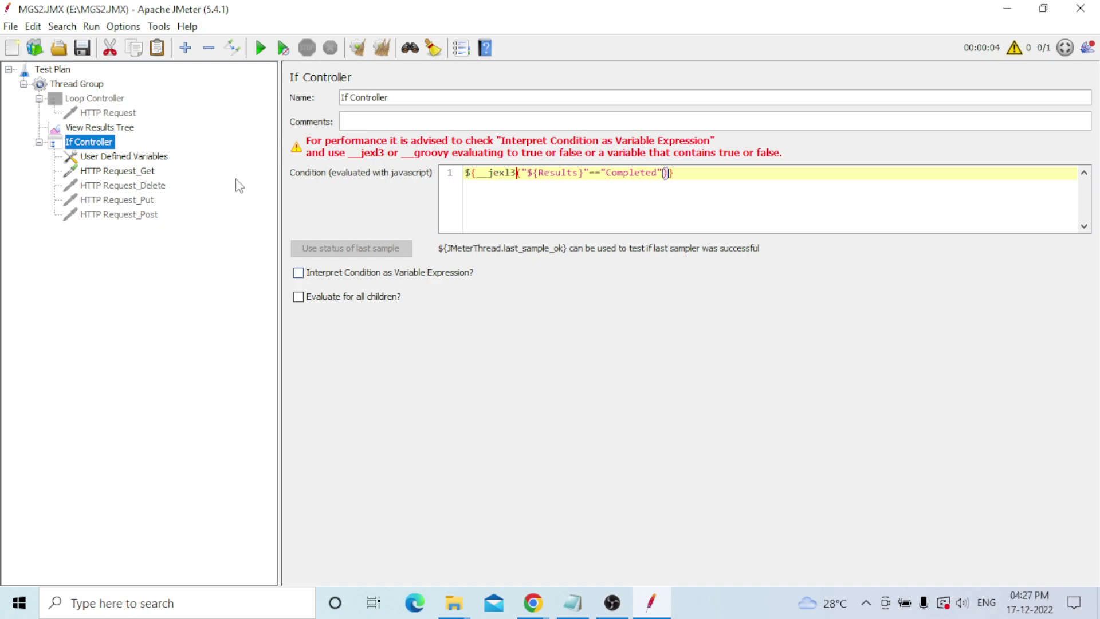
# Run the test plan with the JEXL3 condition and open the HTTP Request_Get response in View Results Tree
pyautogui.click(99, 126)
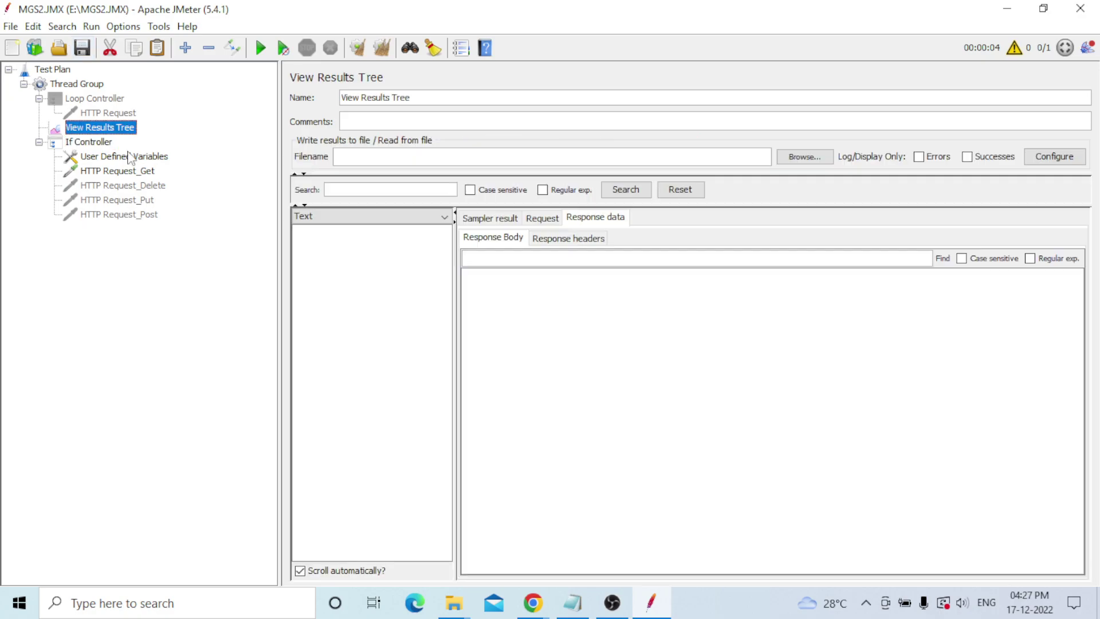
pyautogui.click(261, 48)
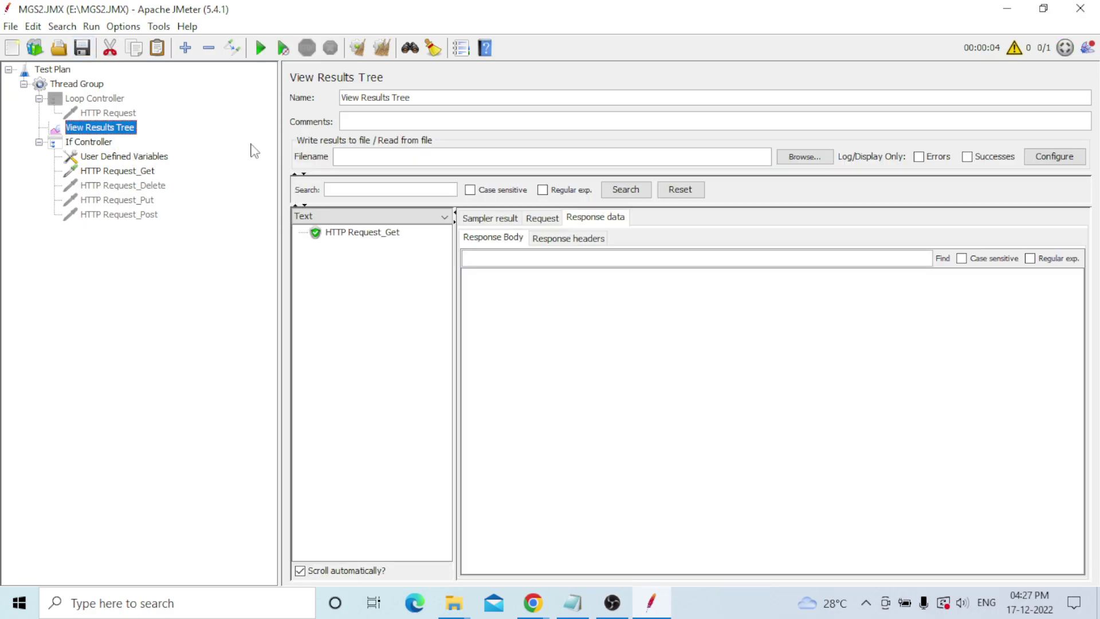
pyautogui.click(391, 235)
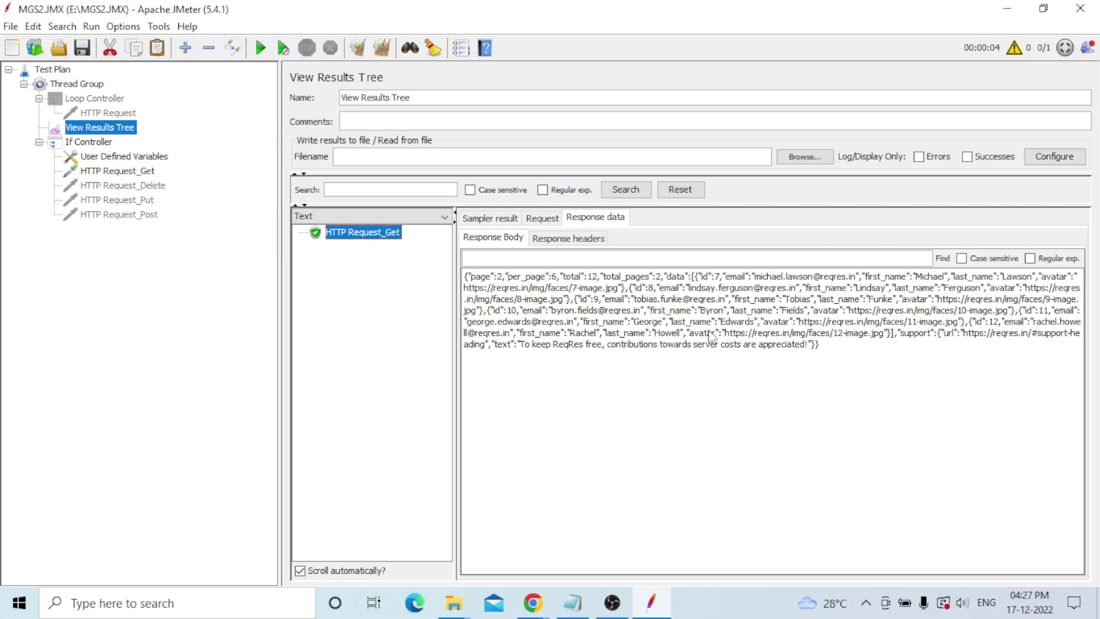
# Check the JMeter Method example in Notepad, then clear the previous results in JMeter and reopen the If Controller
pyautogui.click(572, 602)
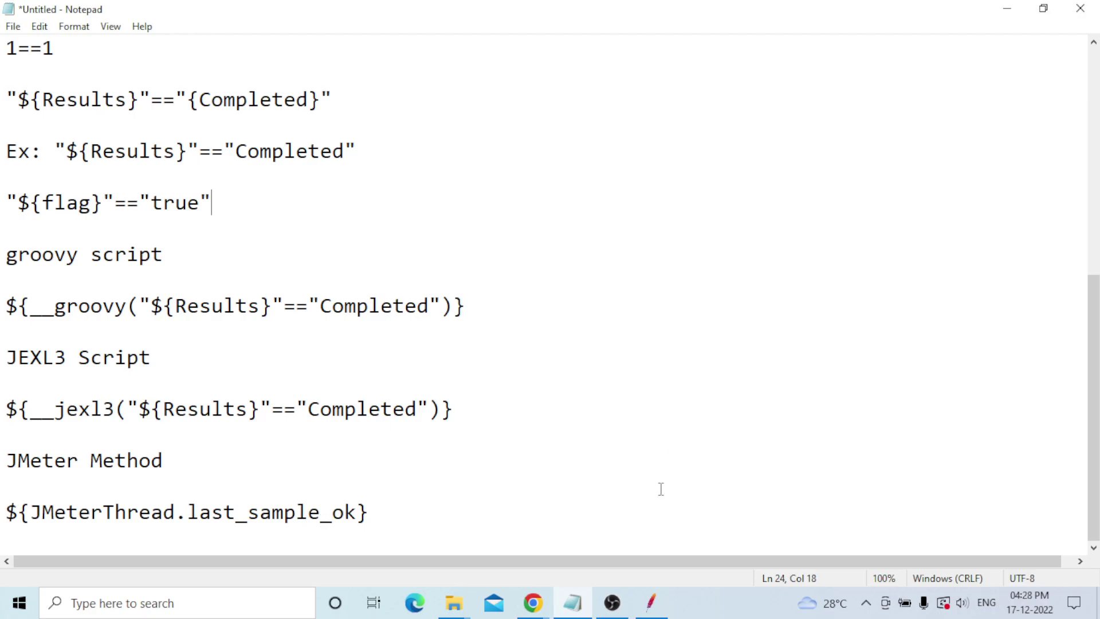
pyautogui.click(661, 611)
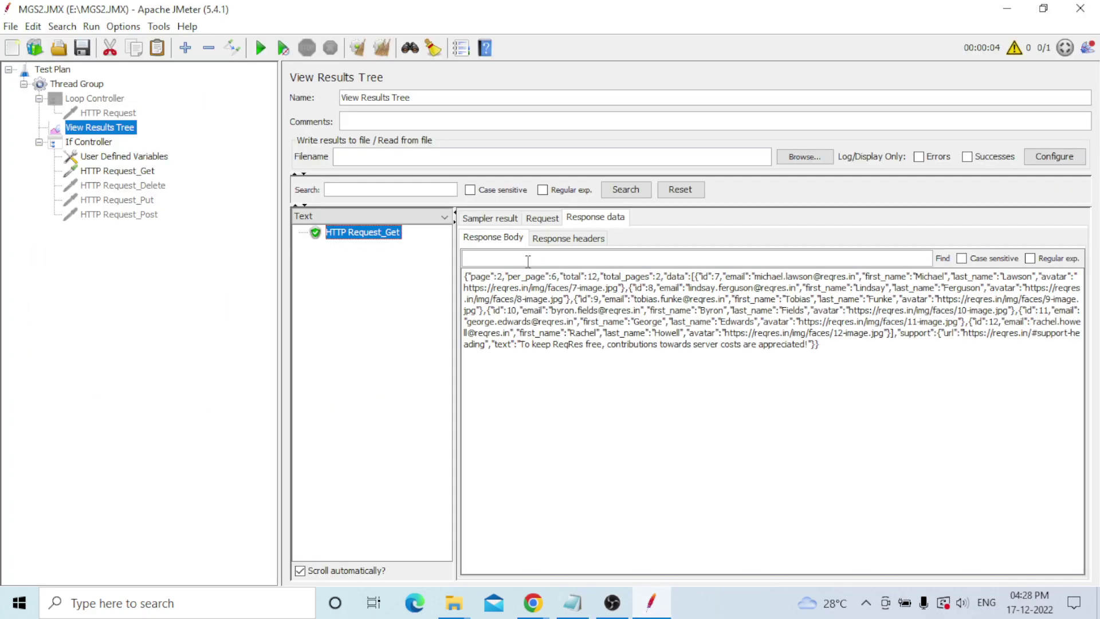
pyautogui.click(380, 49)
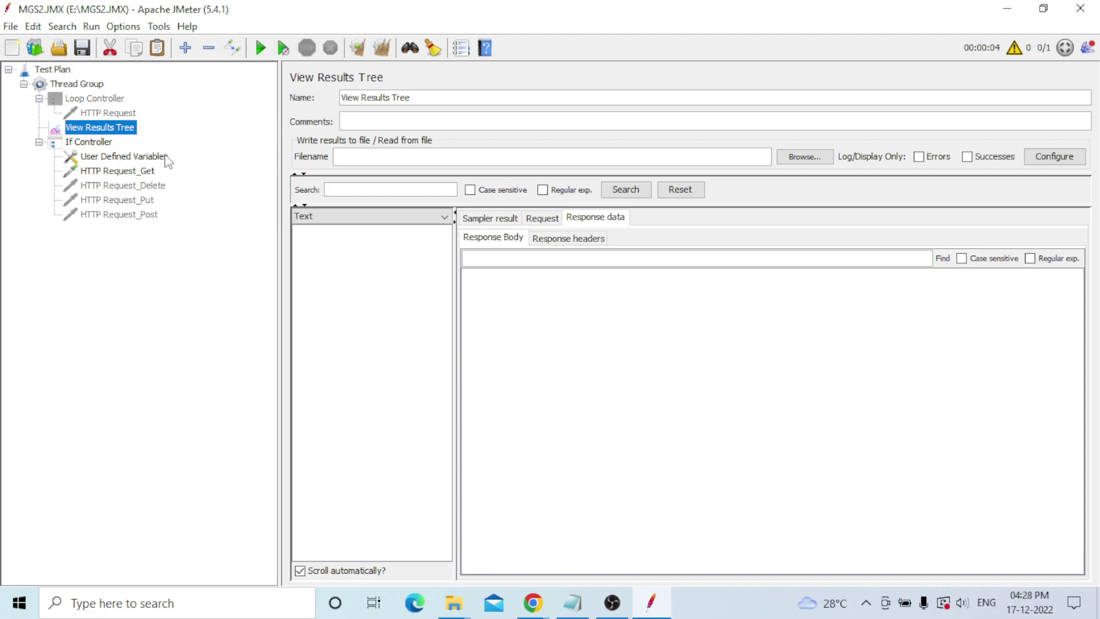
pyautogui.click(103, 142)
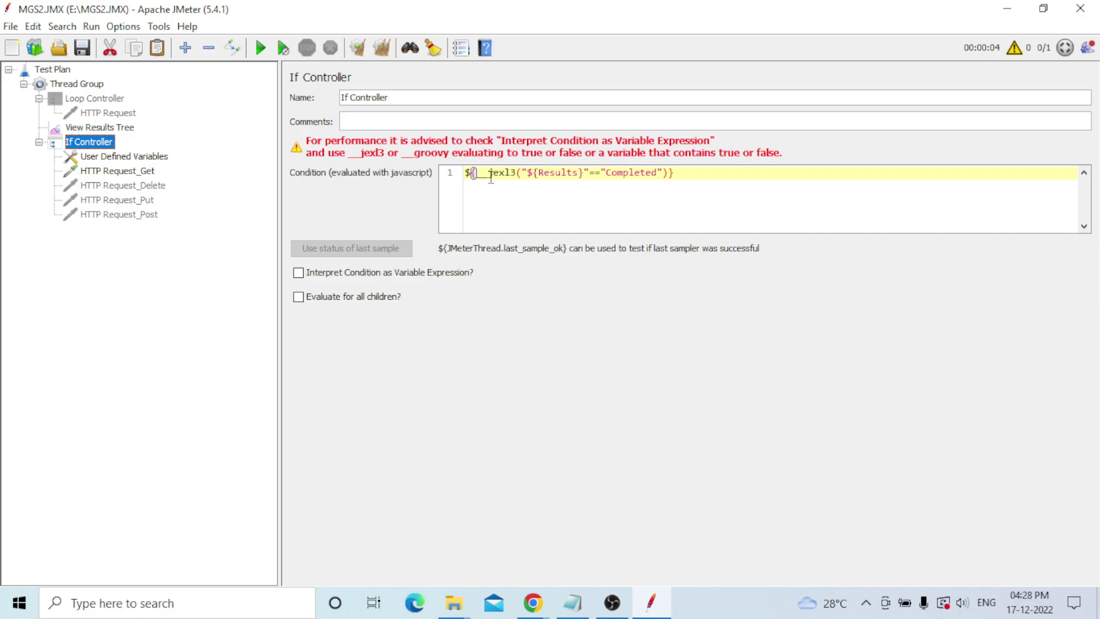
# Enable HTTP Request_Delete, HTTP Request_Put and HTTP Request_Post under the If Controller, and run the test plan from View Results Tree
pyautogui.click(121, 189)
pyautogui.rightClick(121, 192)
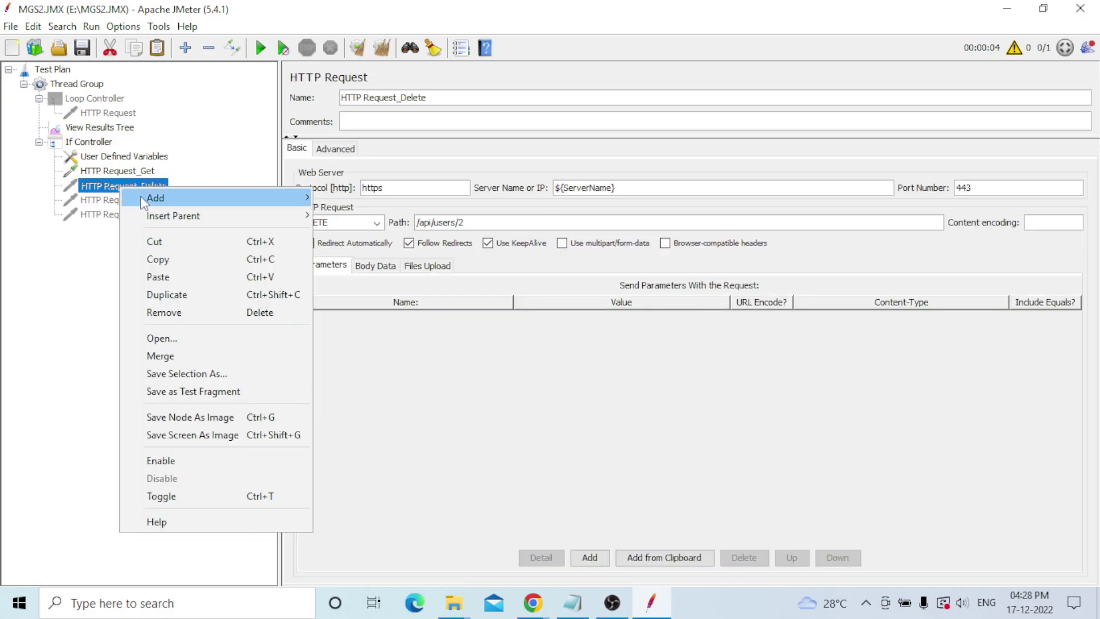
pyautogui.moveTo(161, 200)
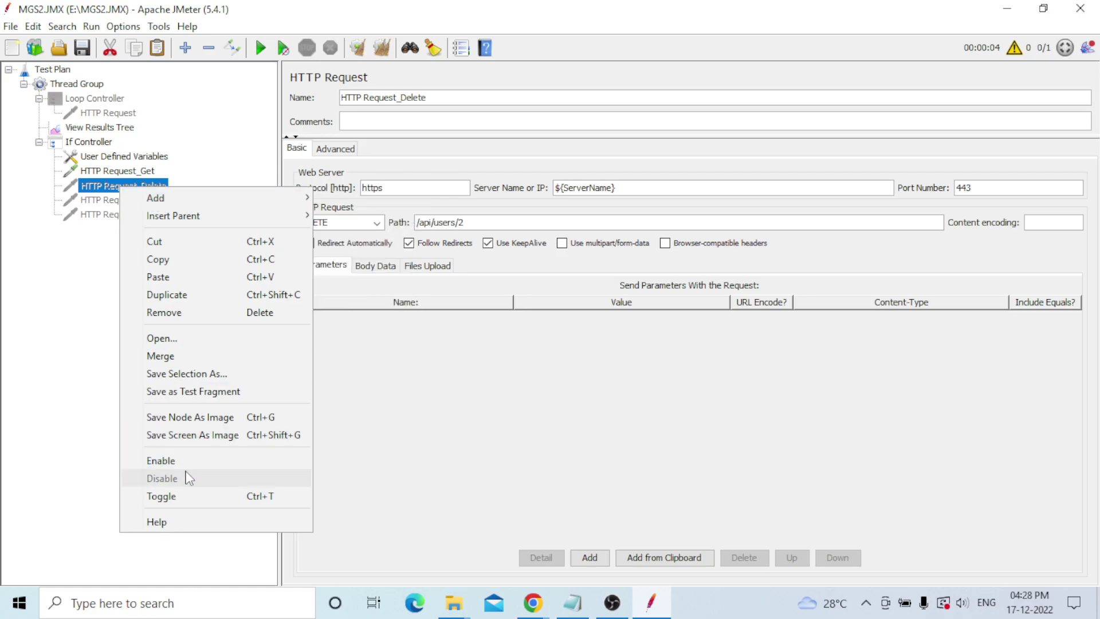
pyautogui.click(147, 463)
pyautogui.click(123, 203)
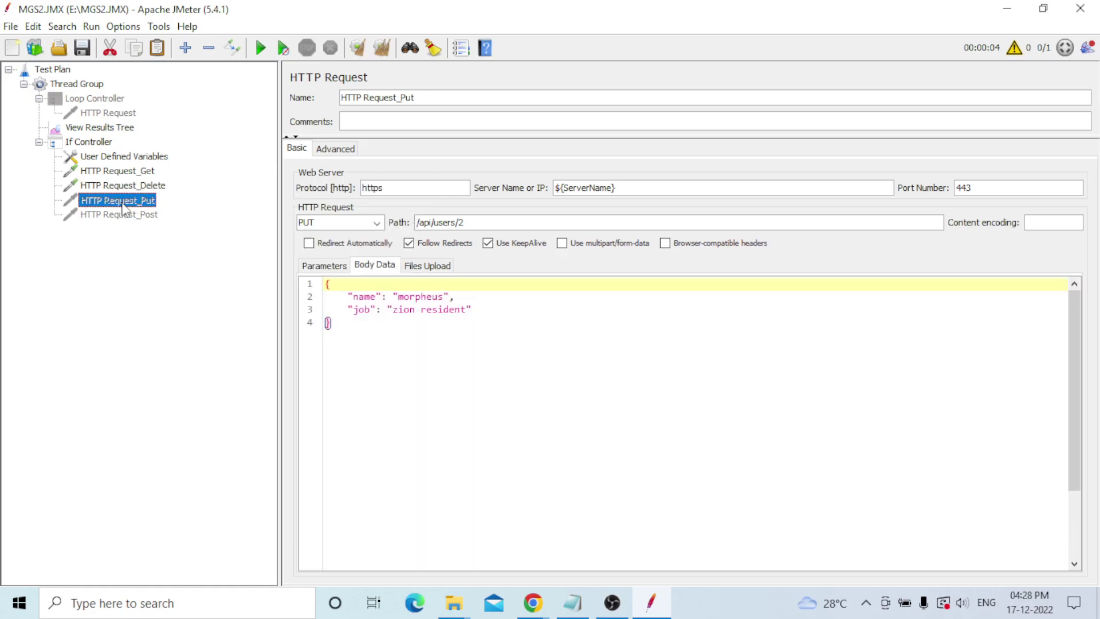
pyautogui.rightClick(123, 203)
pyautogui.click(156, 475)
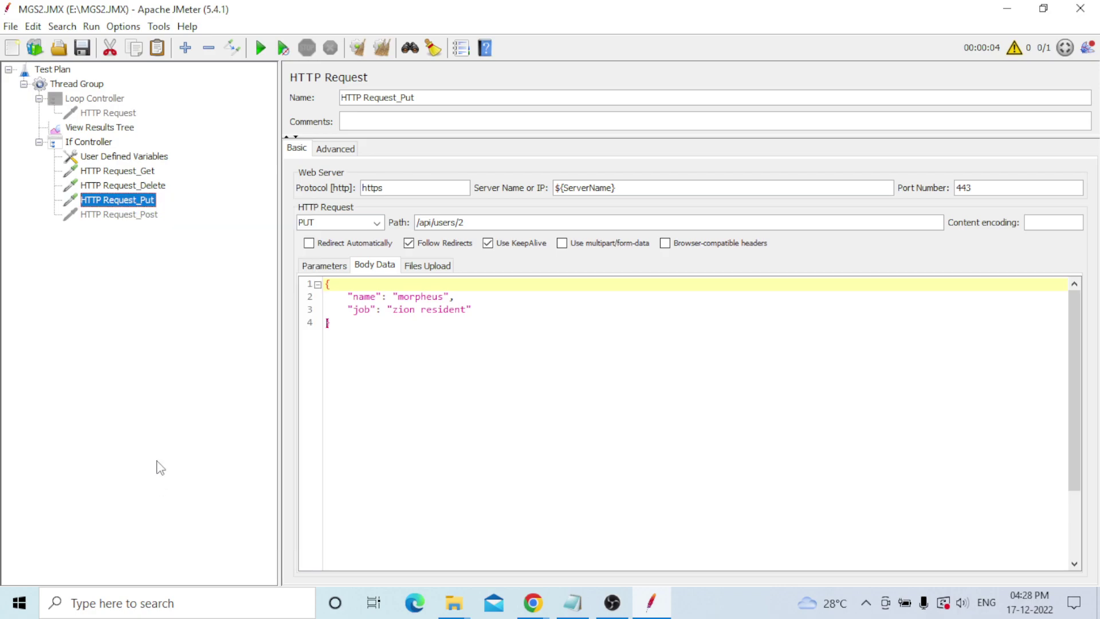
pyautogui.click(131, 216)
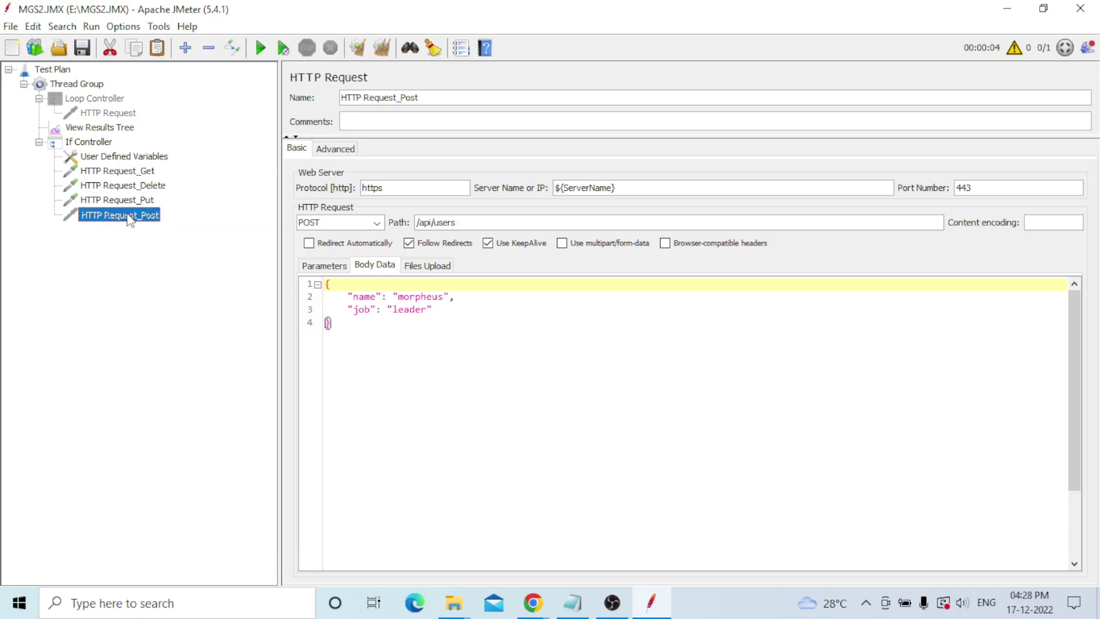
pyautogui.rightClick(129, 214)
pyautogui.click(177, 489)
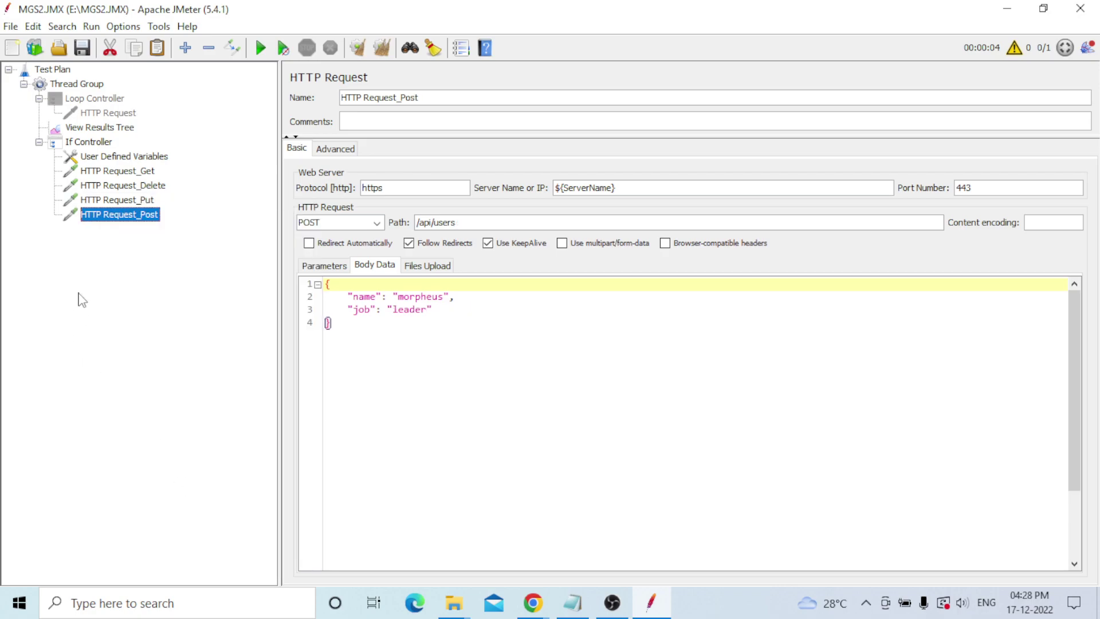
pyautogui.click(105, 133)
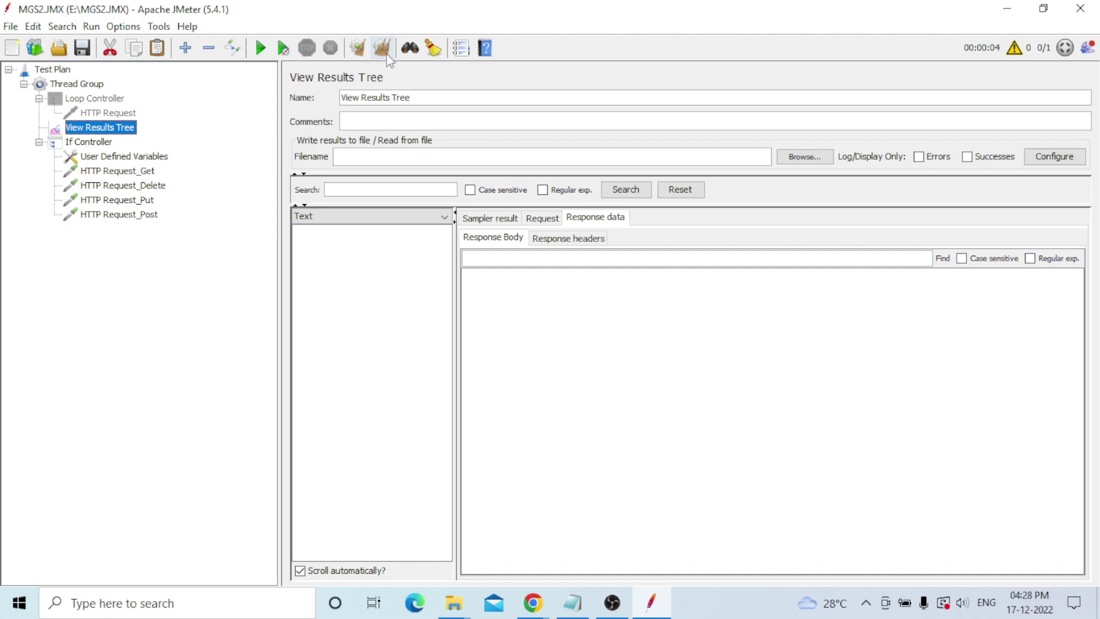
pyautogui.click(261, 50)
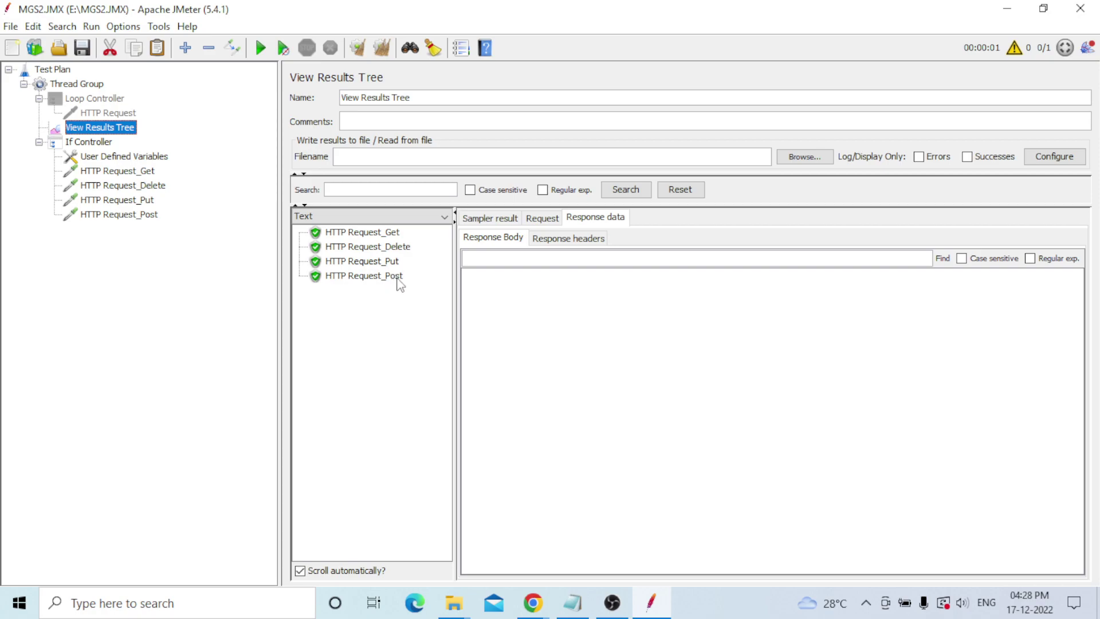
# Change the server name of HTTP Request_Delete to ${ServerName0} and check the Put and Post requests' settings
pyautogui.click(131, 187)
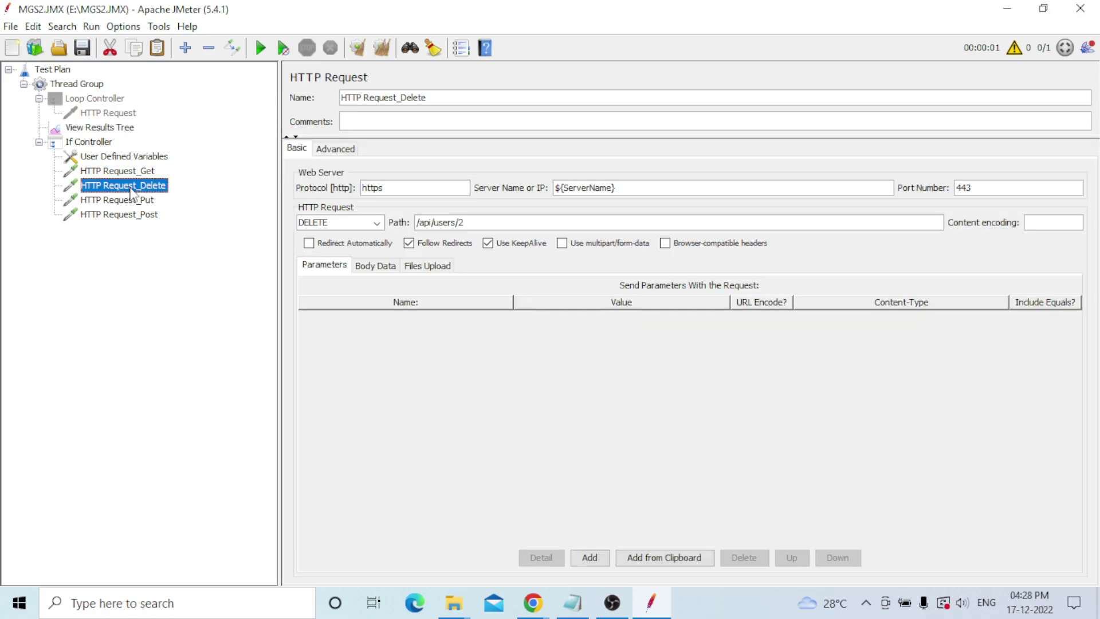
pyautogui.click(613, 190)
pyautogui.write('0')
pyautogui.click(128, 200)
pyautogui.click(149, 216)
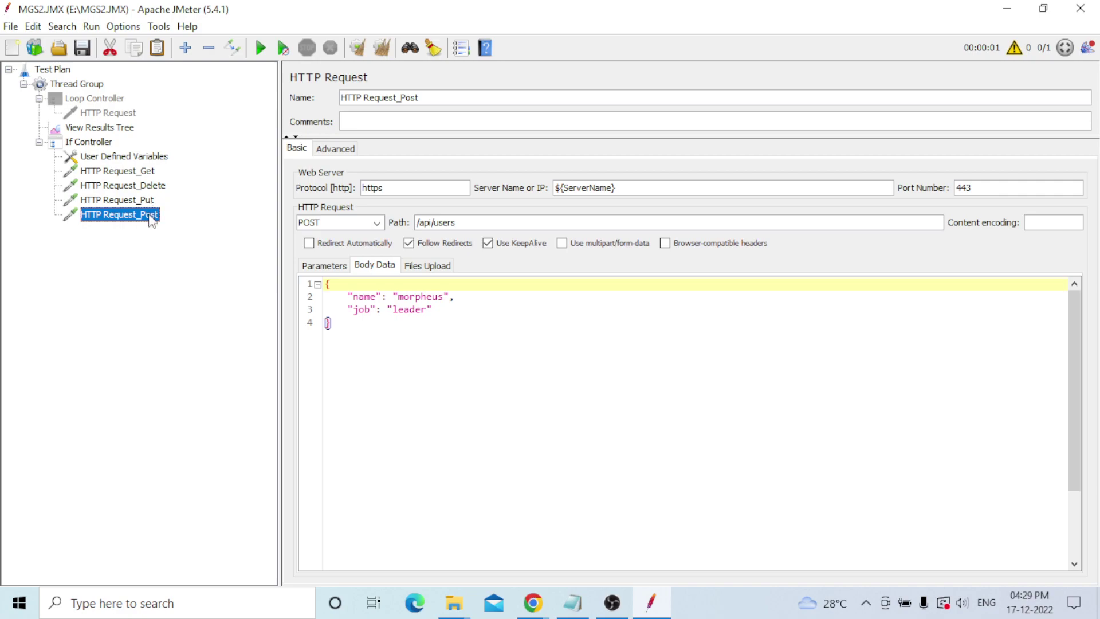
pyautogui.click(147, 187)
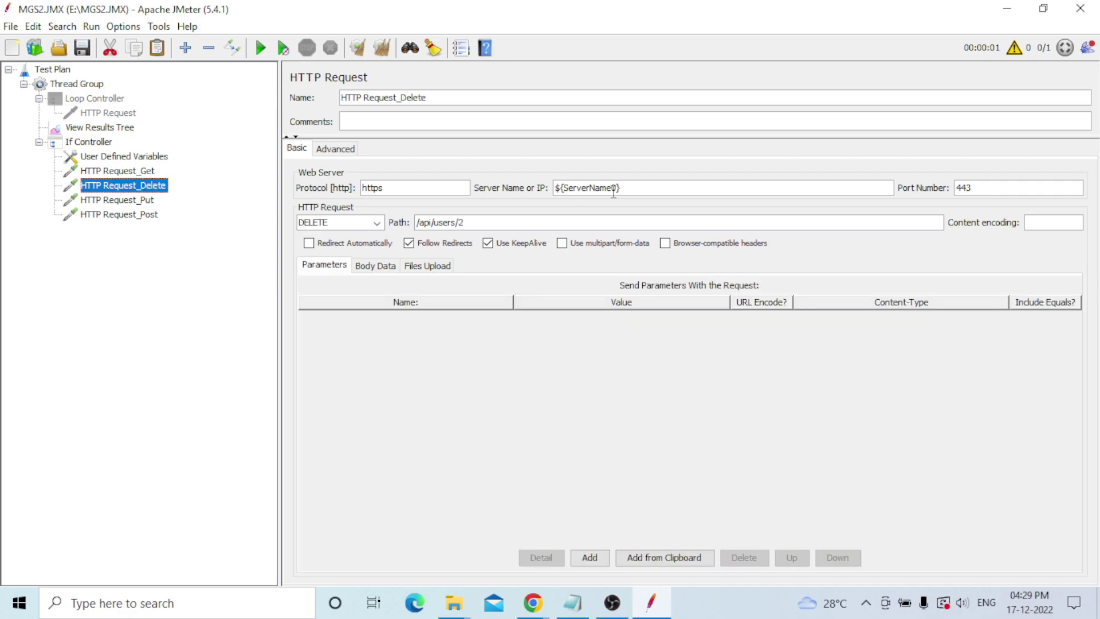
# Replace the If Controller's condition with ${JMeterThread.last_sample_ok}
pyautogui.click(105, 143)
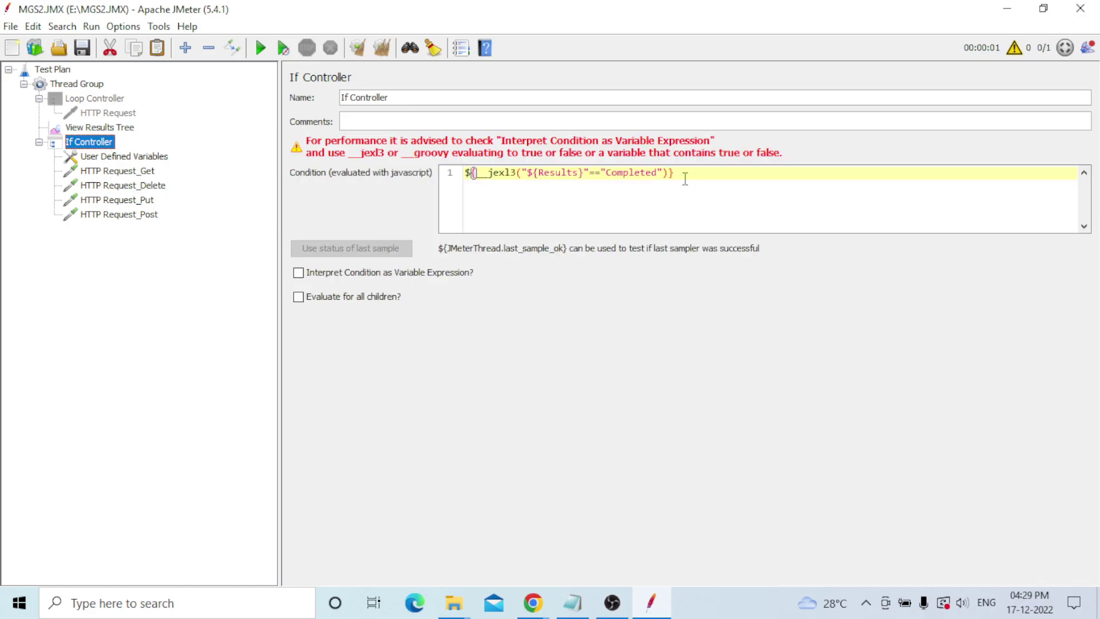
pyautogui.hotkey('ctrl', 'a')
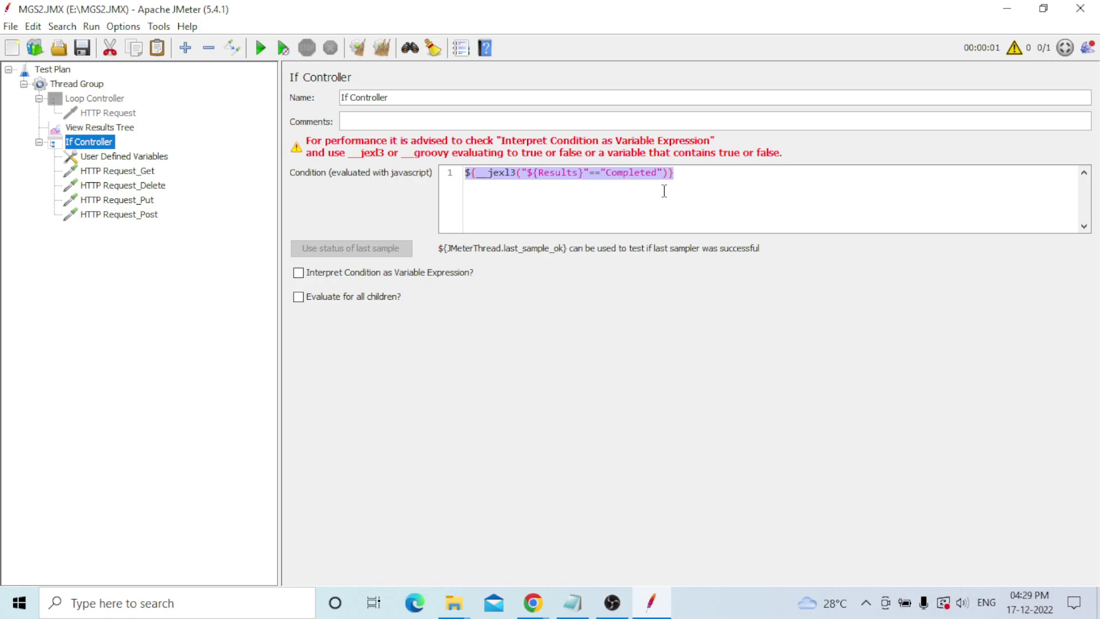
pyautogui.press('BackSpace')
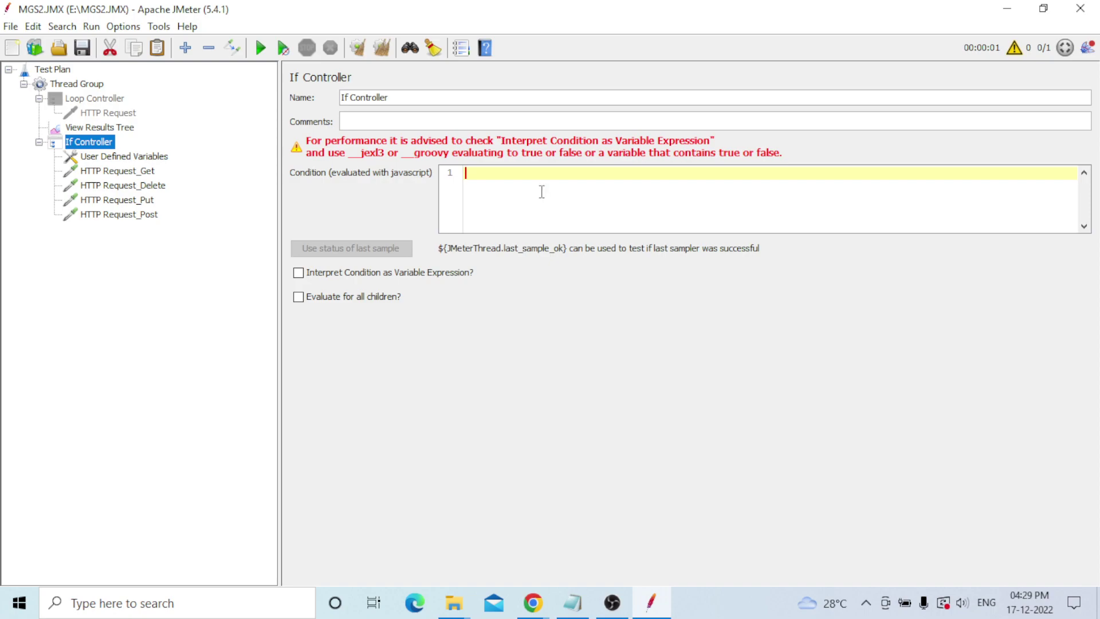
pyautogui.write('${JMeterThread.last_sample')
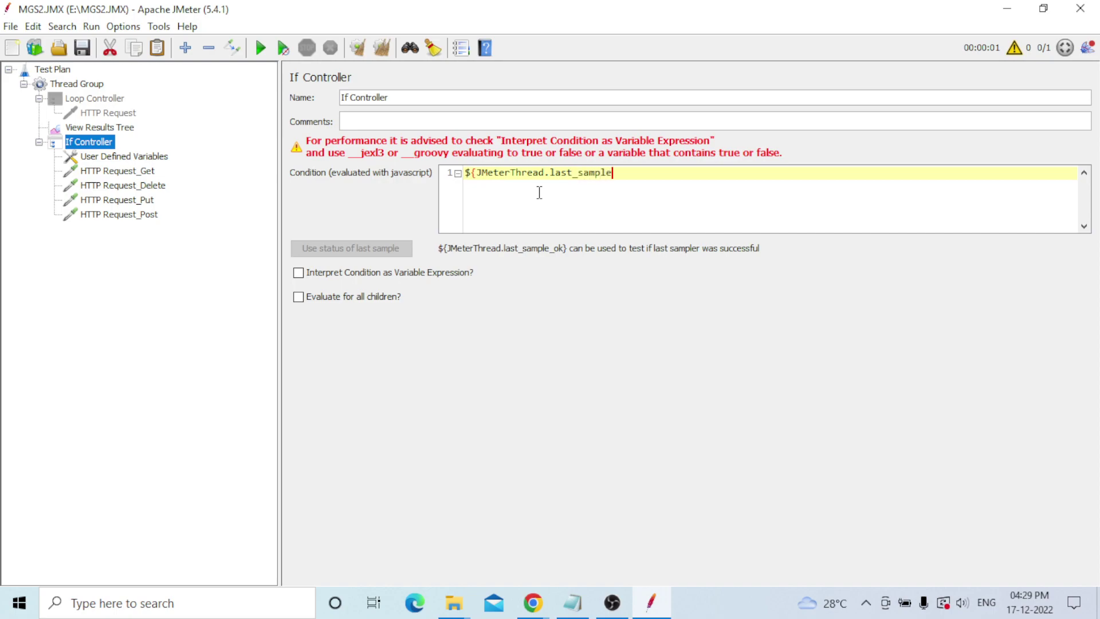
pyautogui.write('_ok}')
# Check the Get, Delete, Put and Post requests under the If Controller, with HTTP Request_Delete's server name restored to ${ServerName}
pyautogui.click(127, 171)
pyautogui.click(128, 186)
pyautogui.click(127, 200)
pyautogui.click(137, 173)
pyautogui.click(135, 187)
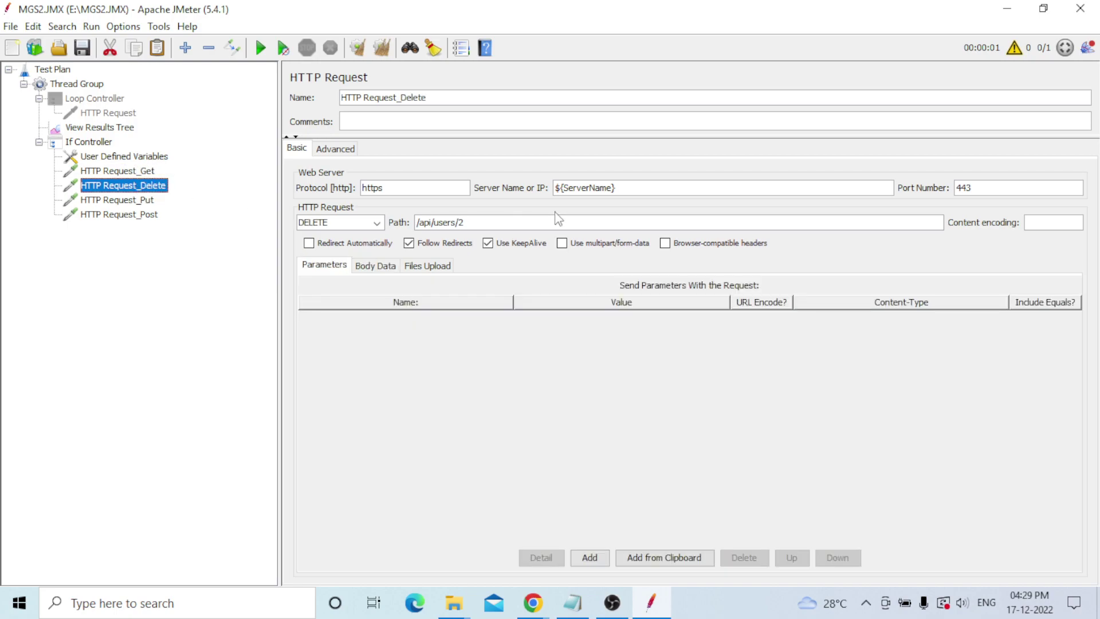
pyautogui.click(123, 214)
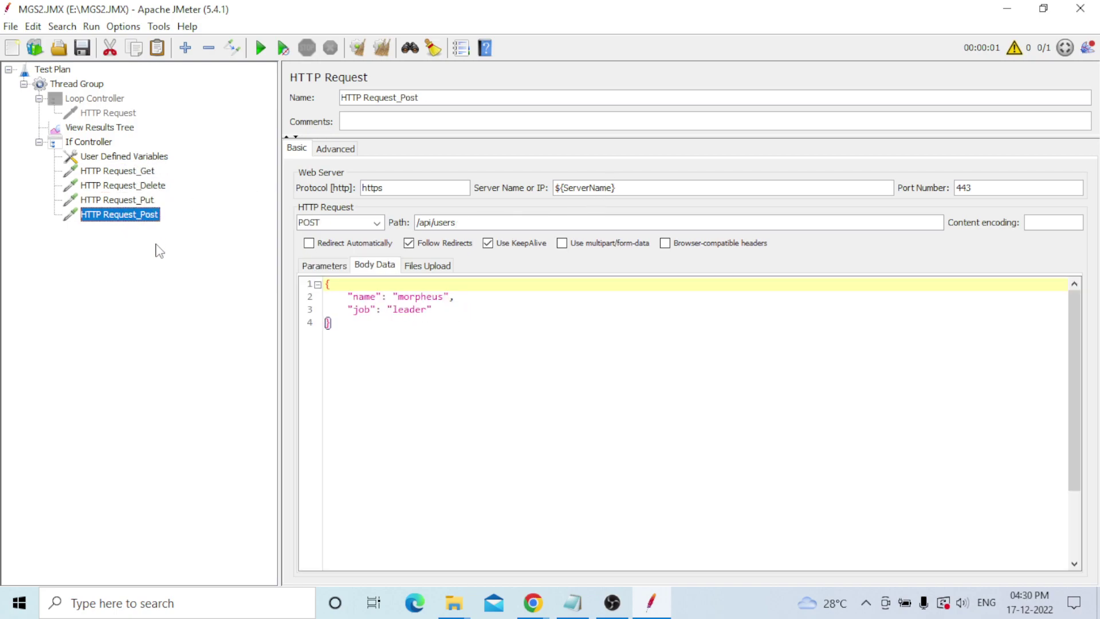
# Enable Interpret Condition as Variable Expression and Evaluate for all children on the If Controller
pyautogui.click(92, 142)
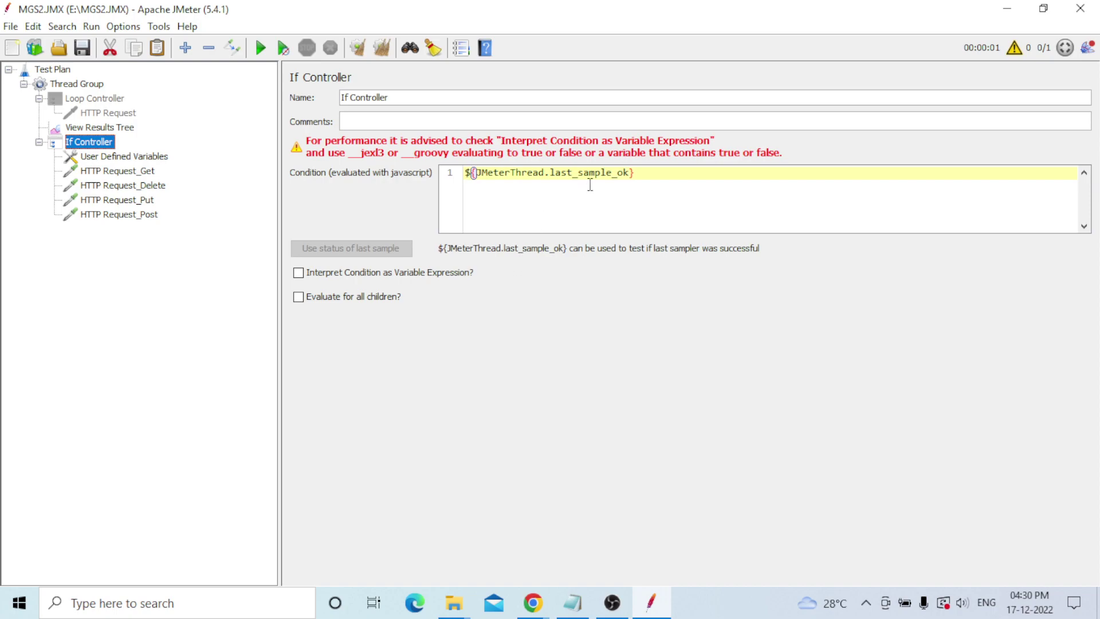
pyautogui.click(298, 274)
pyautogui.click(298, 296)
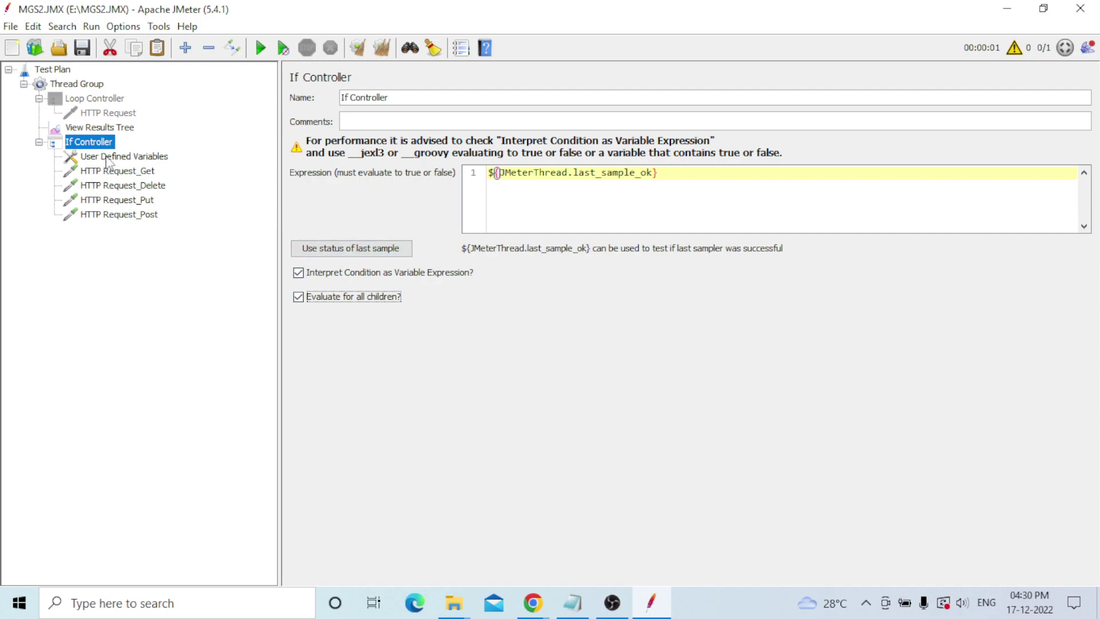
# Clear the old results and run the test plan, checking the If Controller's condition against View Results Tree
pyautogui.click(99, 127)
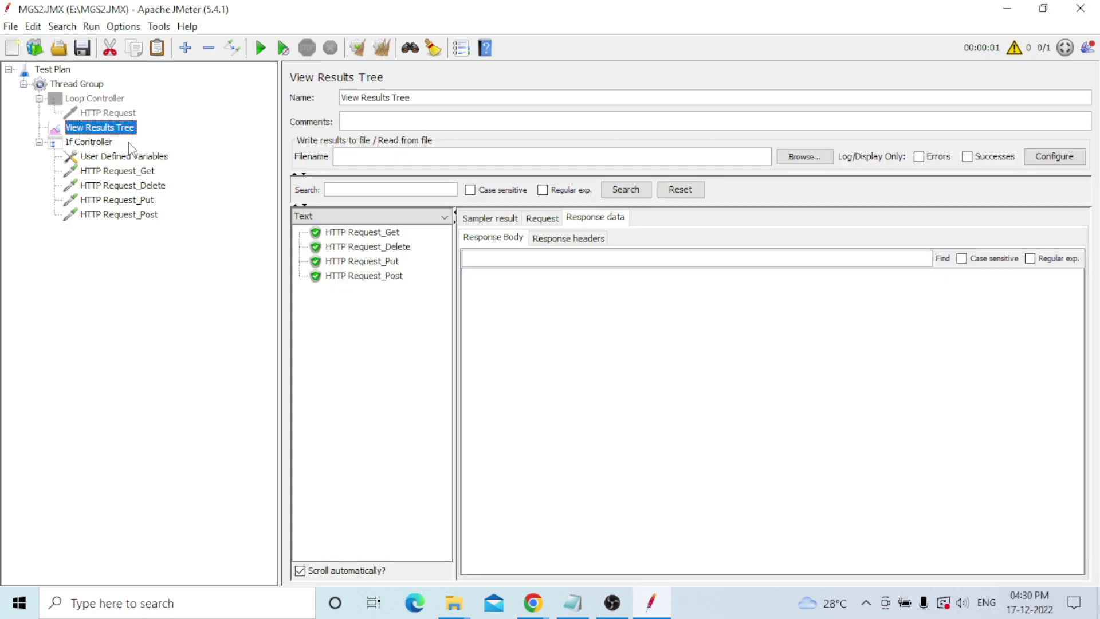
pyautogui.click(382, 48)
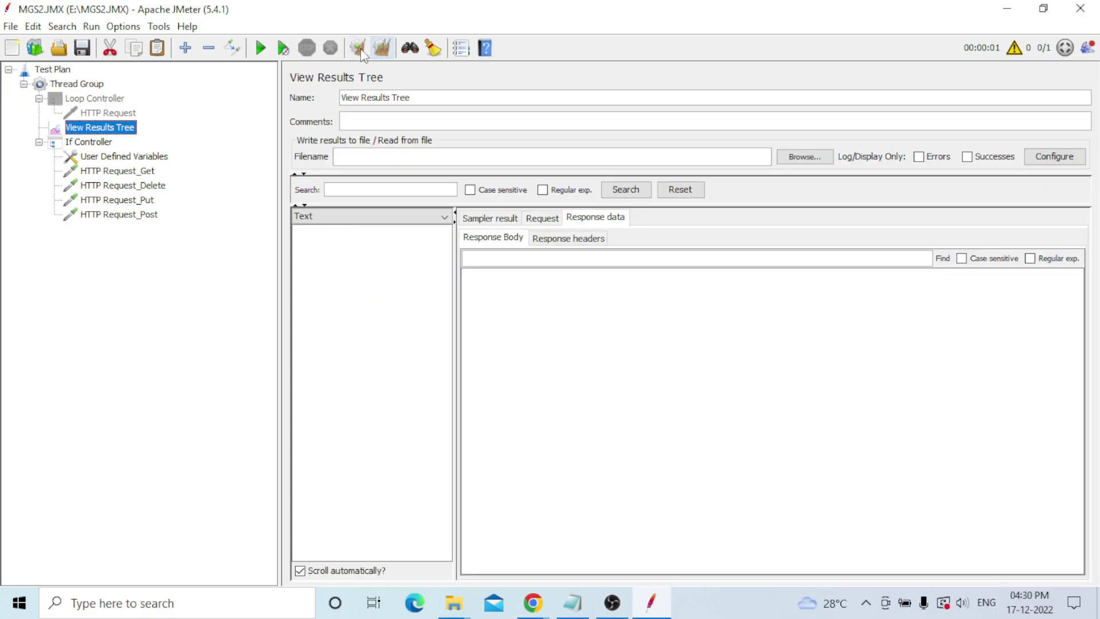
pyautogui.click(261, 48)
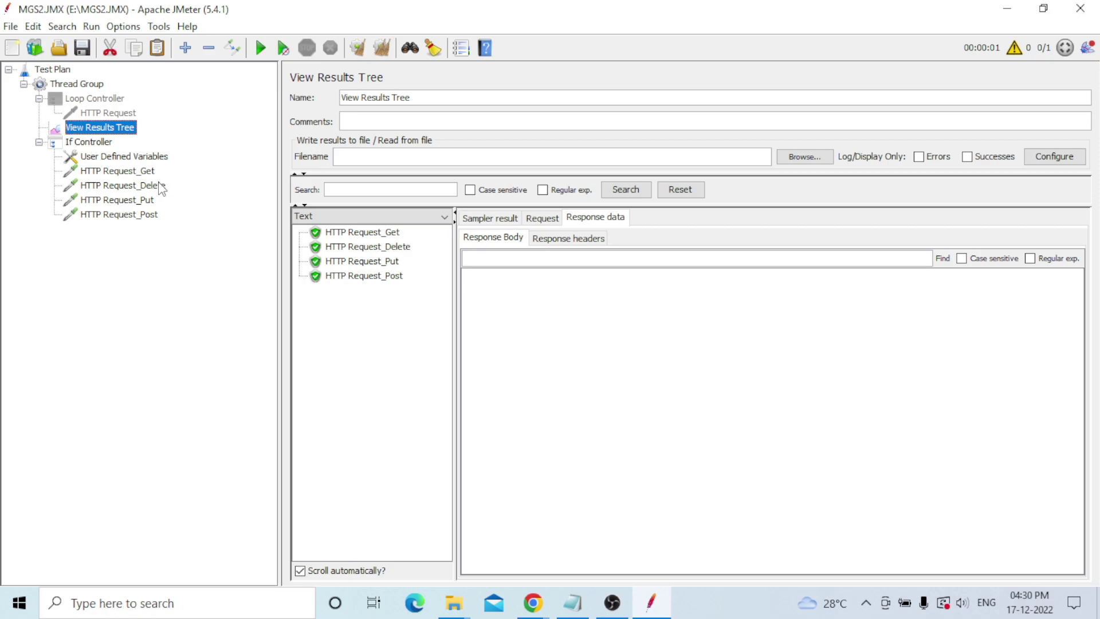
pyautogui.click(96, 143)
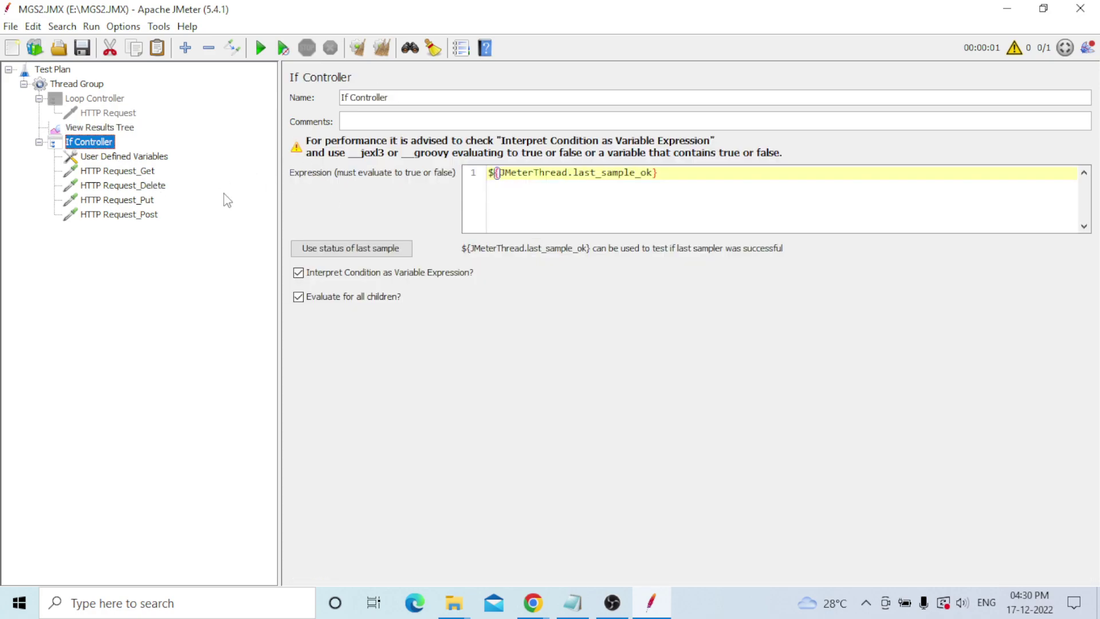
pyautogui.click(108, 127)
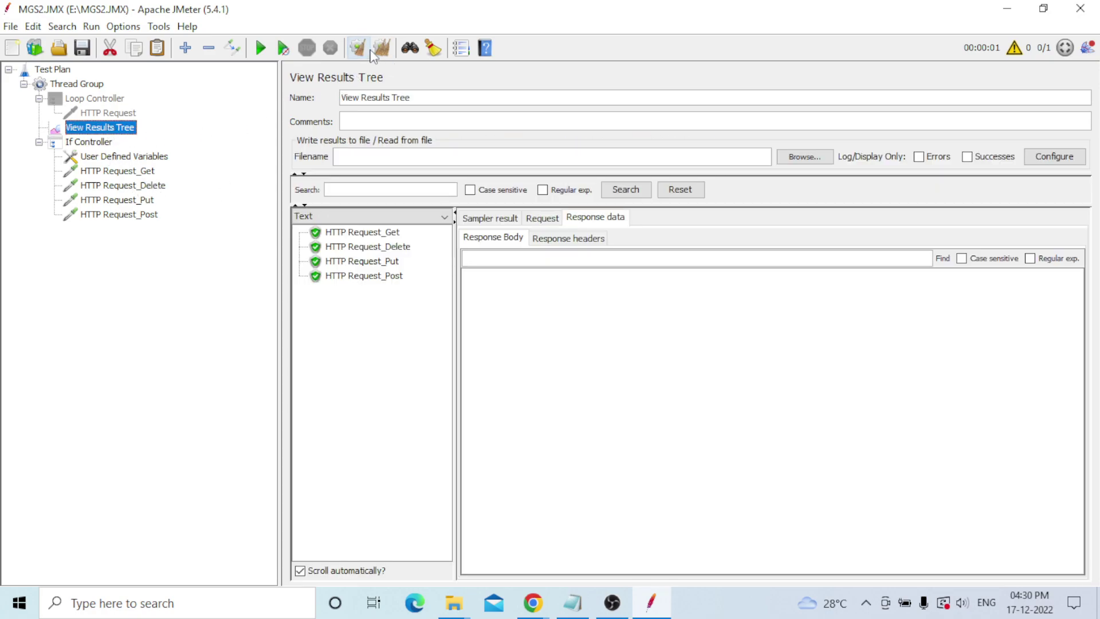
# Set HTTP Request_Delete's server name to ${ServerName1} and rerun the test plan from cleared results to inspect the Delete response
pyautogui.click(142, 186)
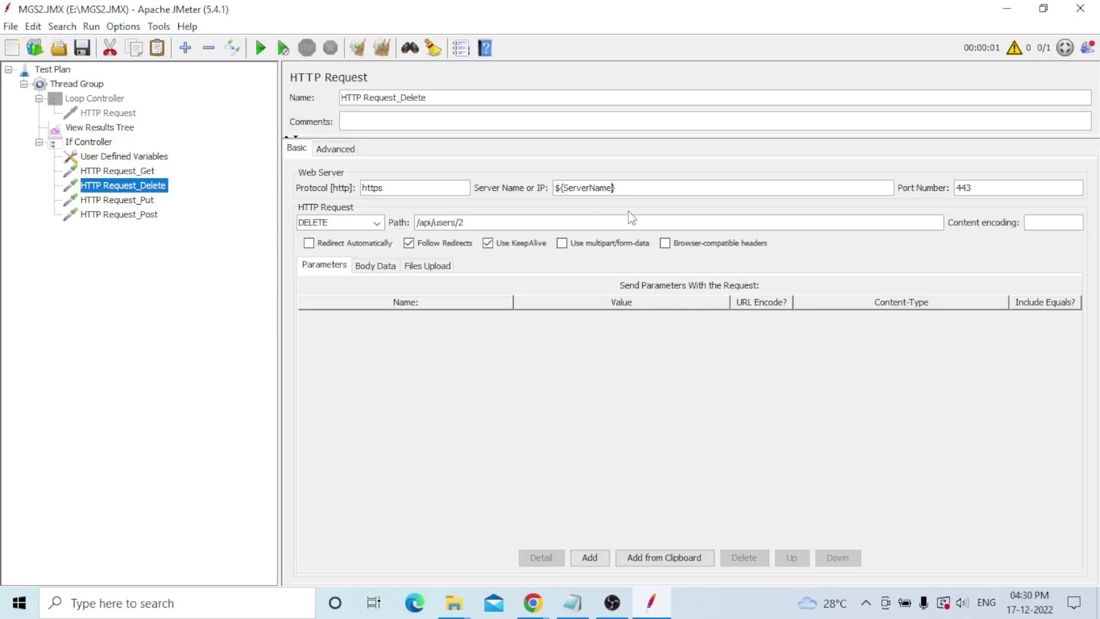
pyautogui.write('1')
pyautogui.click(112, 129)
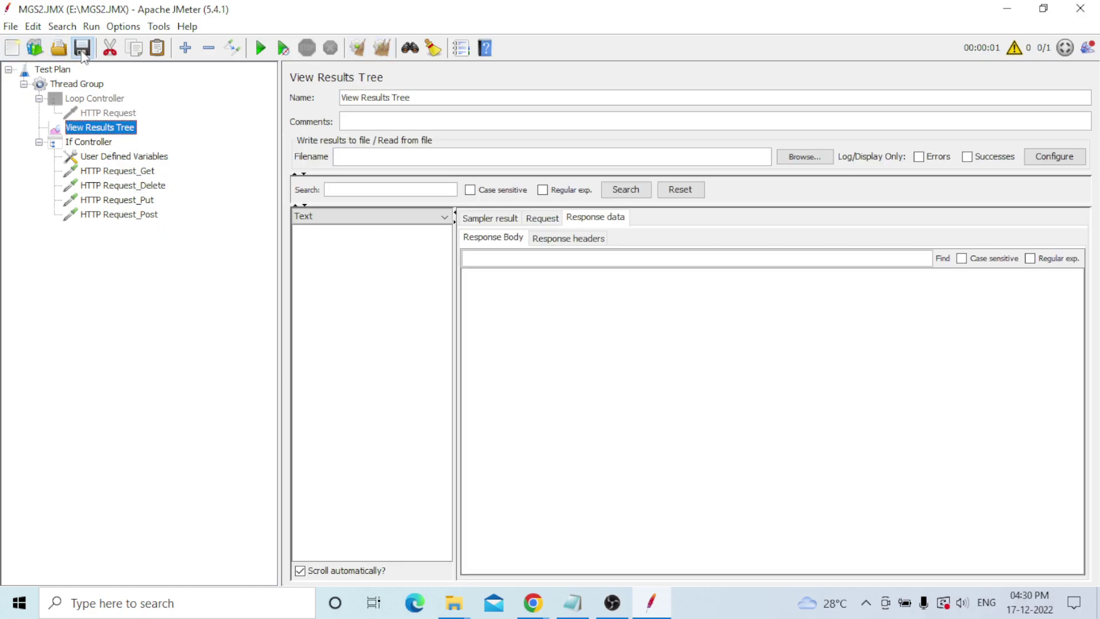
pyautogui.click(261, 48)
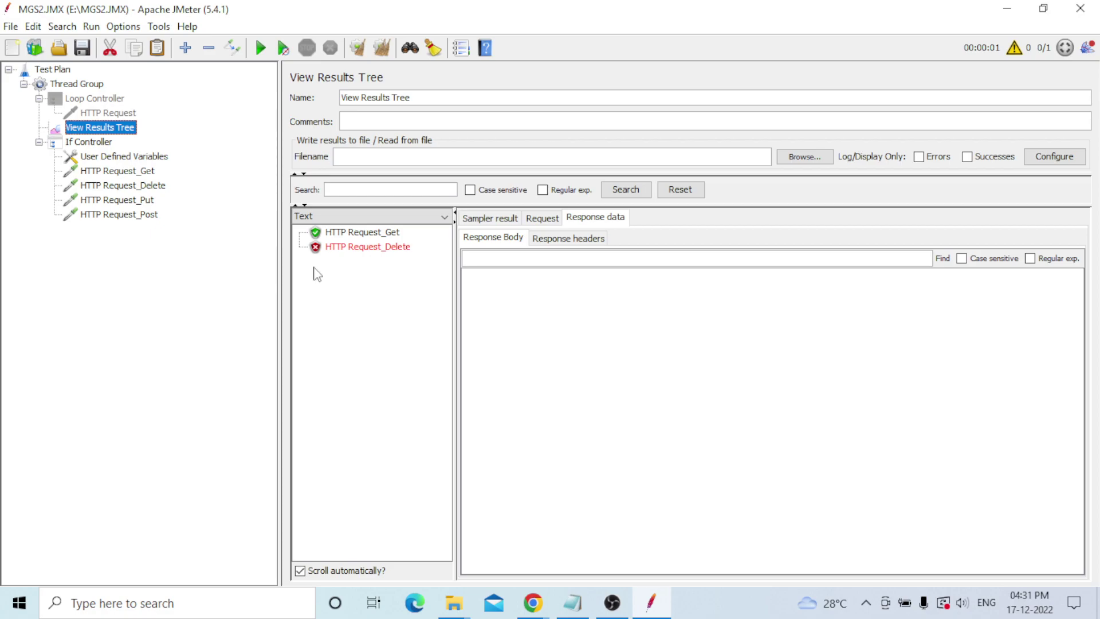
pyautogui.click(351, 249)
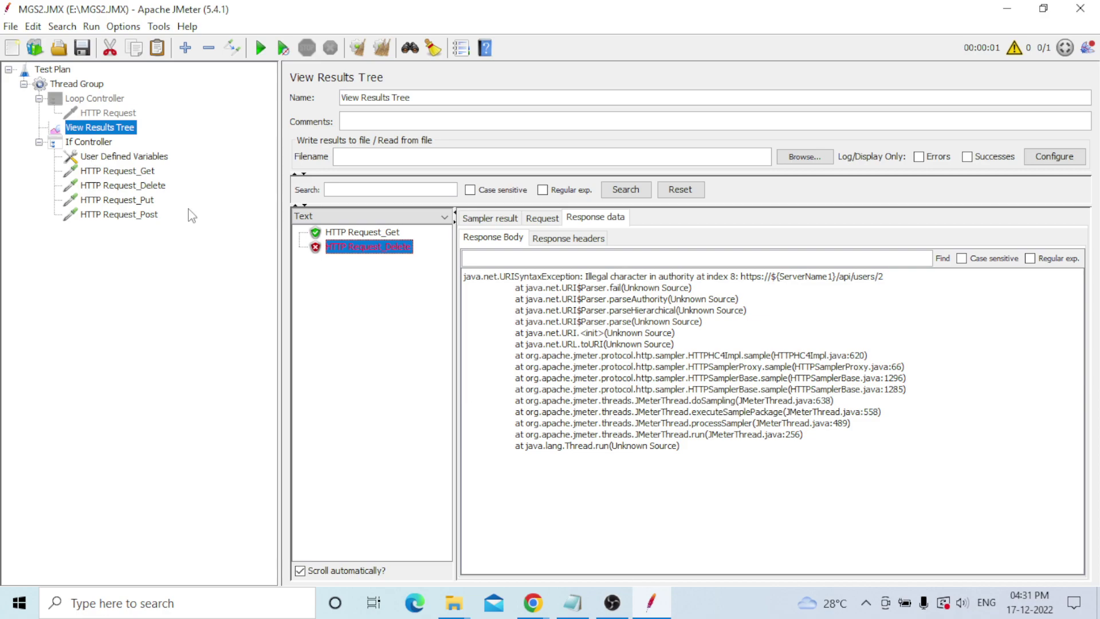
# Restore HTTP Request_Delete's server name to ${ServerName} and rerun the test plan with the results cleared
pyautogui.click(124, 185)
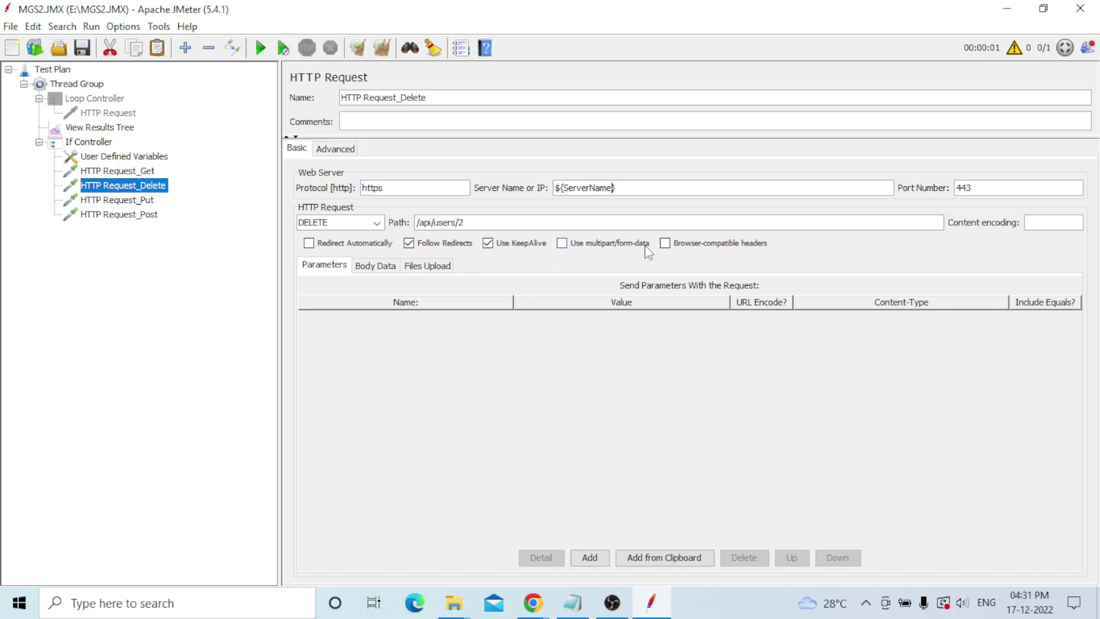
pyautogui.click(100, 127)
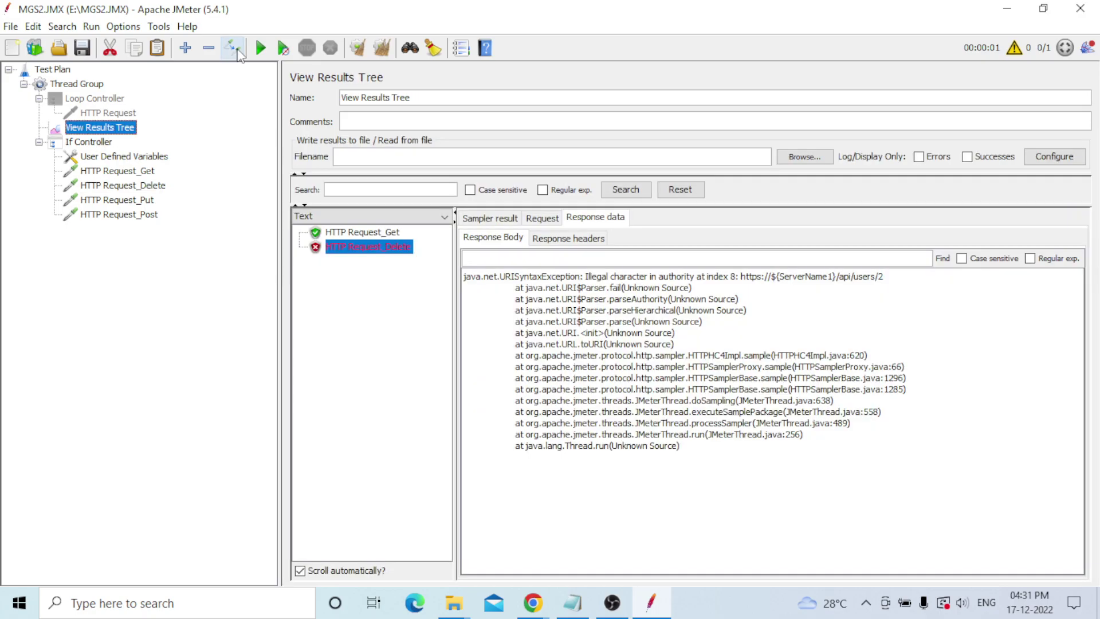
pyautogui.click(382, 52)
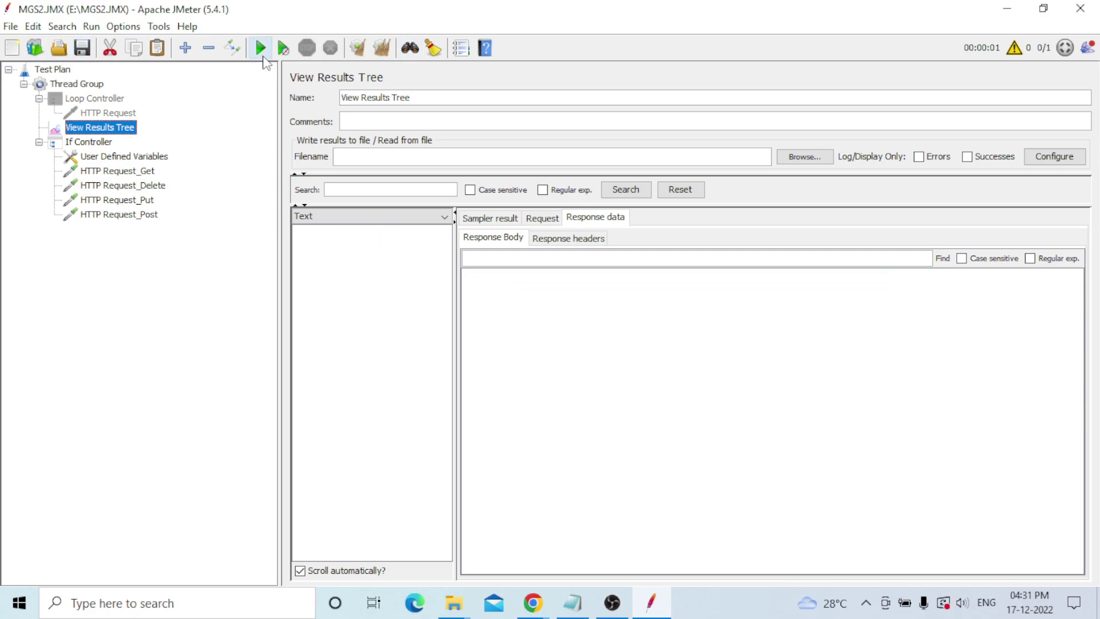
pyautogui.click(262, 50)
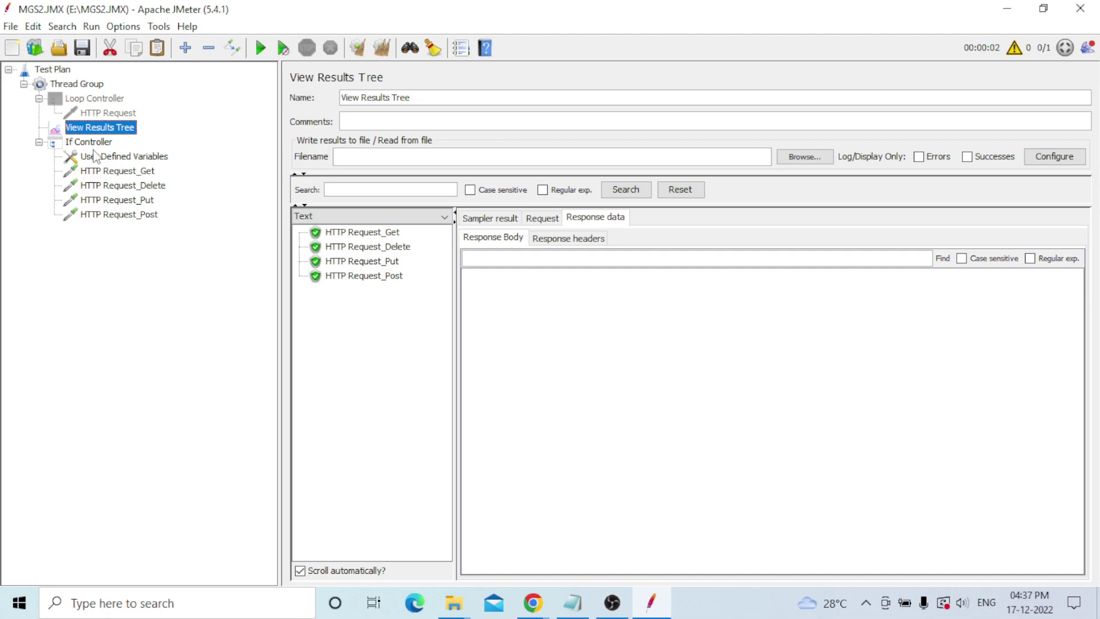
# Switch to Notepad and review the Loop Controller and If Controller notes, including the JavaScript, Groovy, JEXL3 and JMeter Method conditions
pyautogui.click(572, 602)
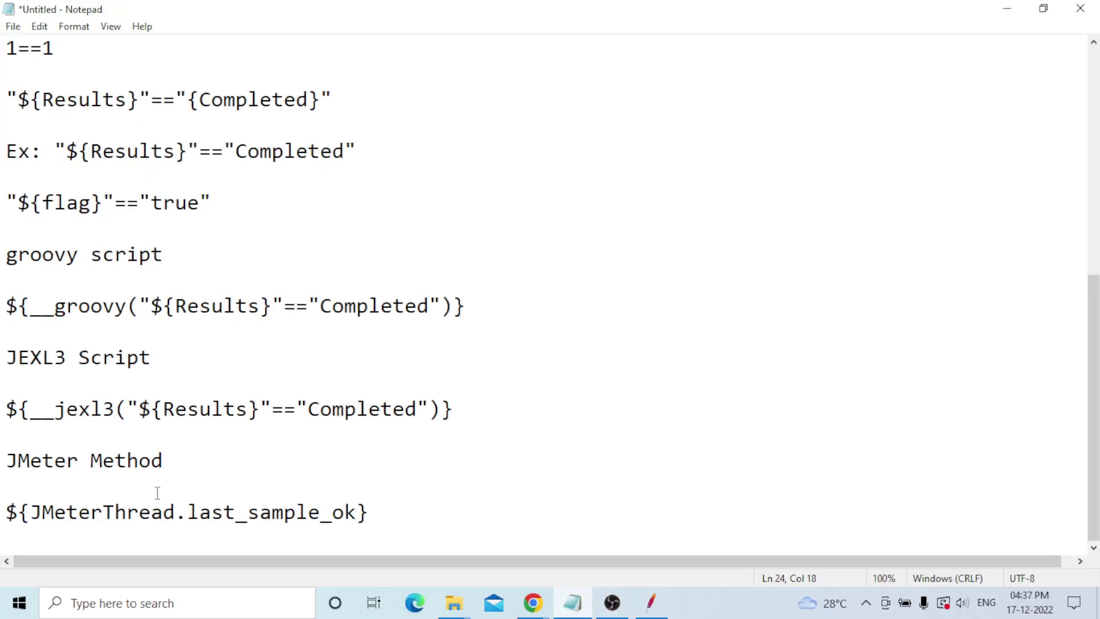
pyautogui.scroll(6, 459, 383)
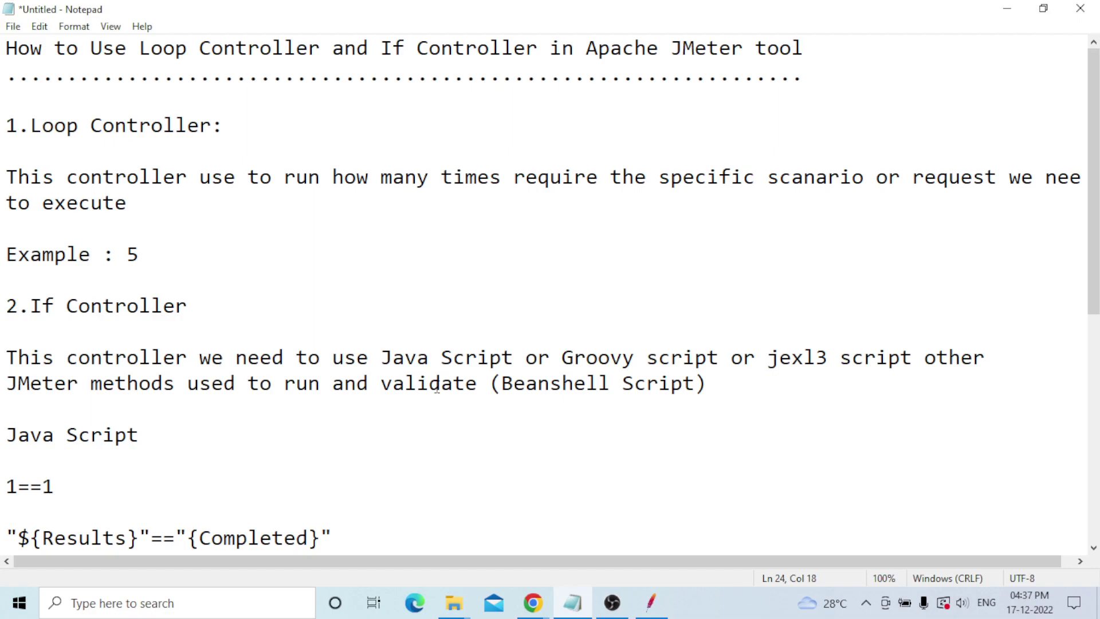
pyautogui.scroll(-4, 351, 358)
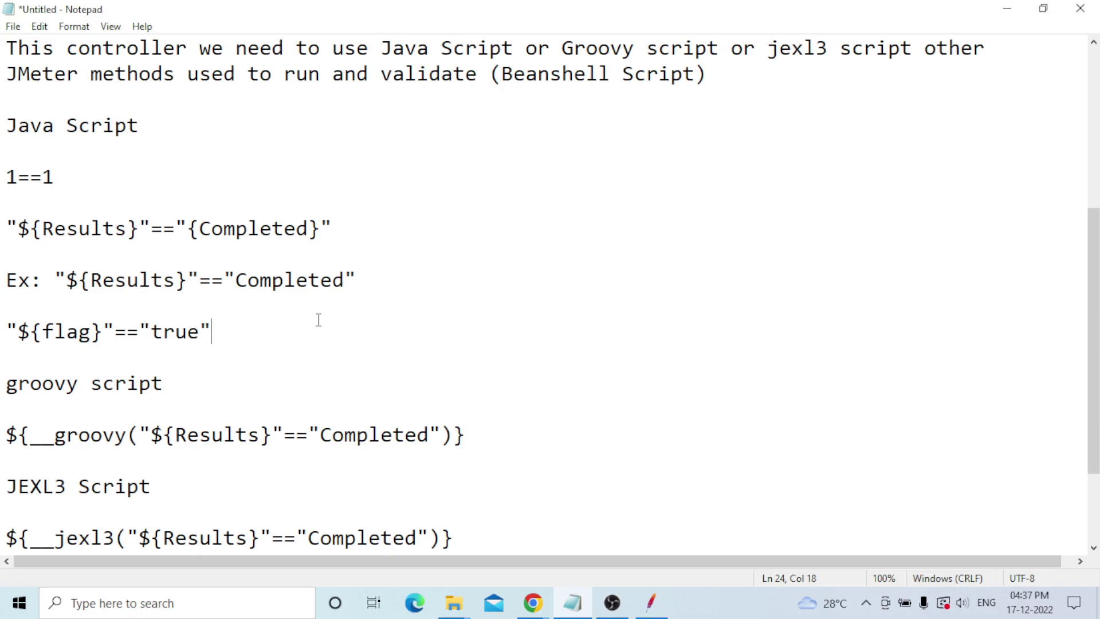
pyautogui.scroll(-2, 319, 319)
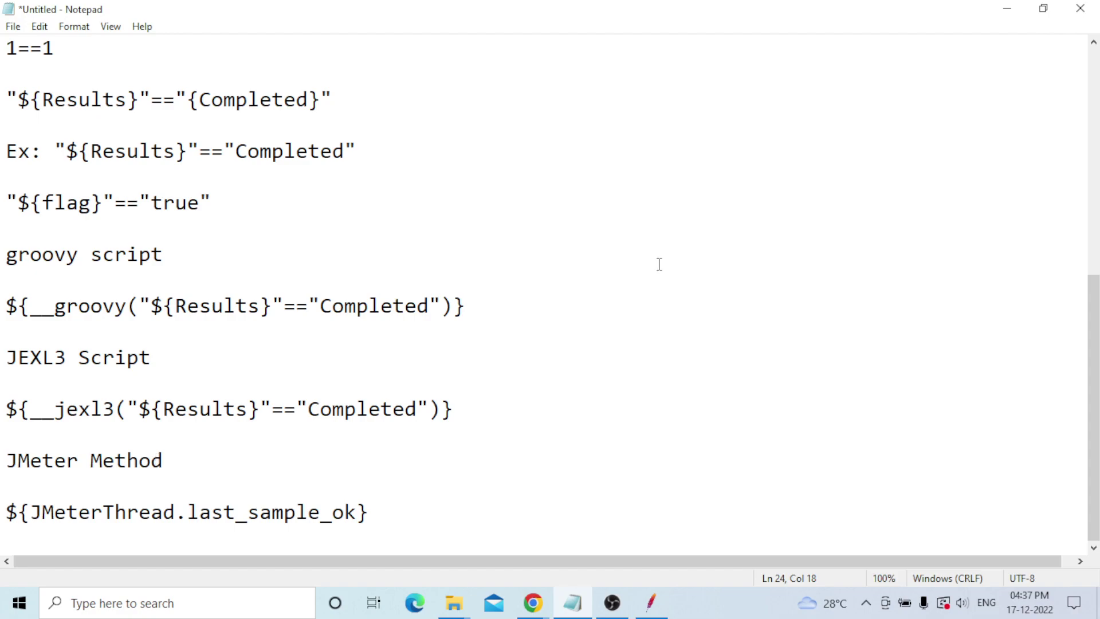
pyautogui.moveTo(166, 261); pyautogui.dragTo(11, 265)
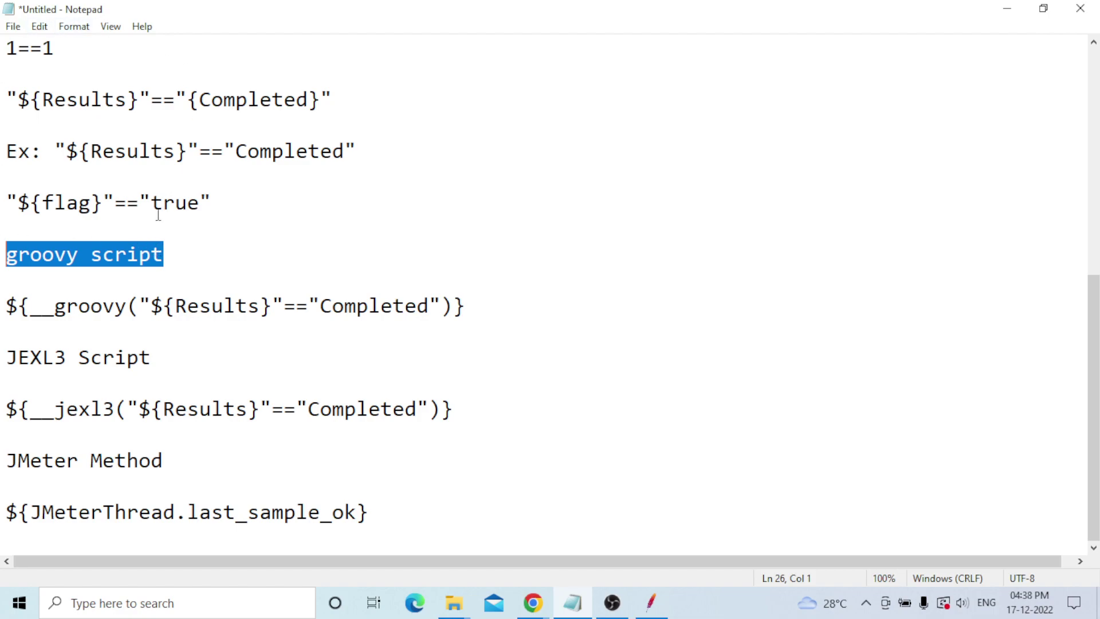
pyautogui.click(178, 254)
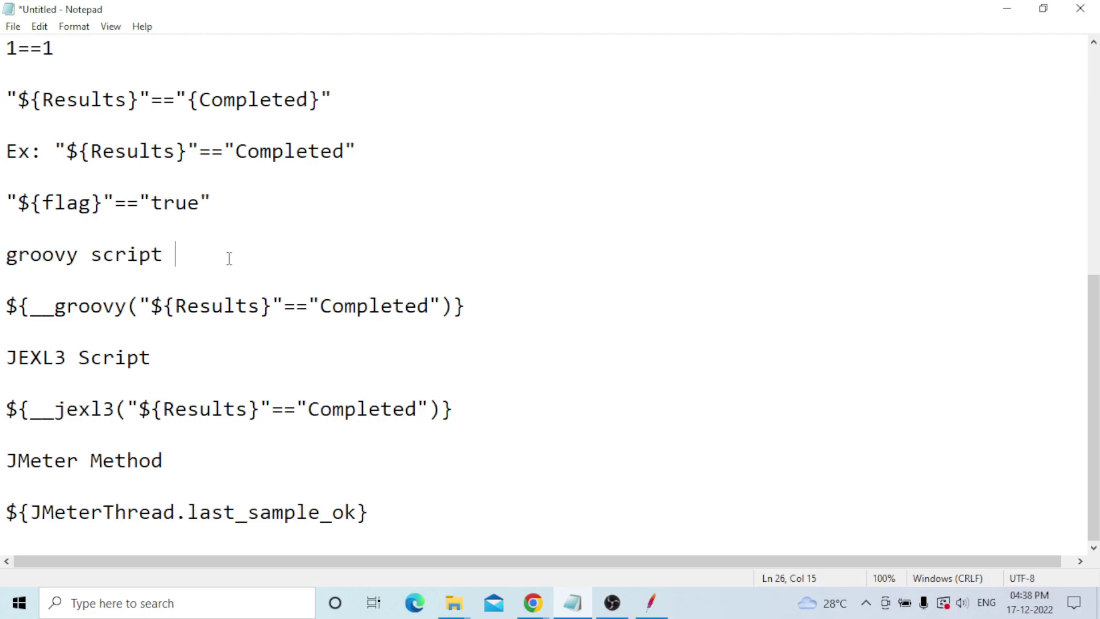
pyautogui.scroll(6, 232, 261)
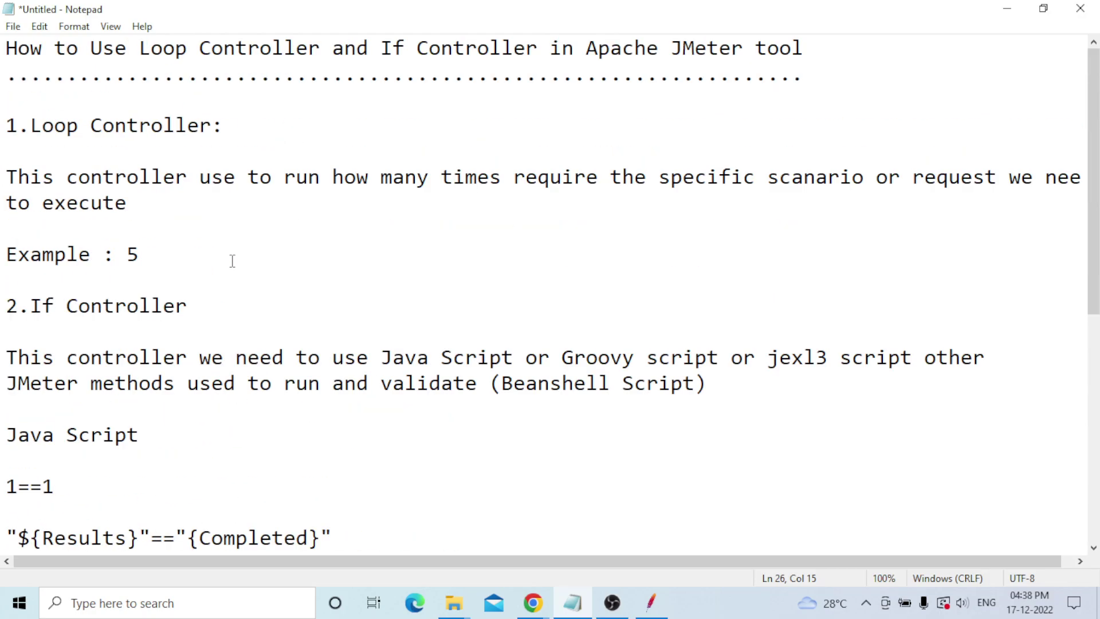